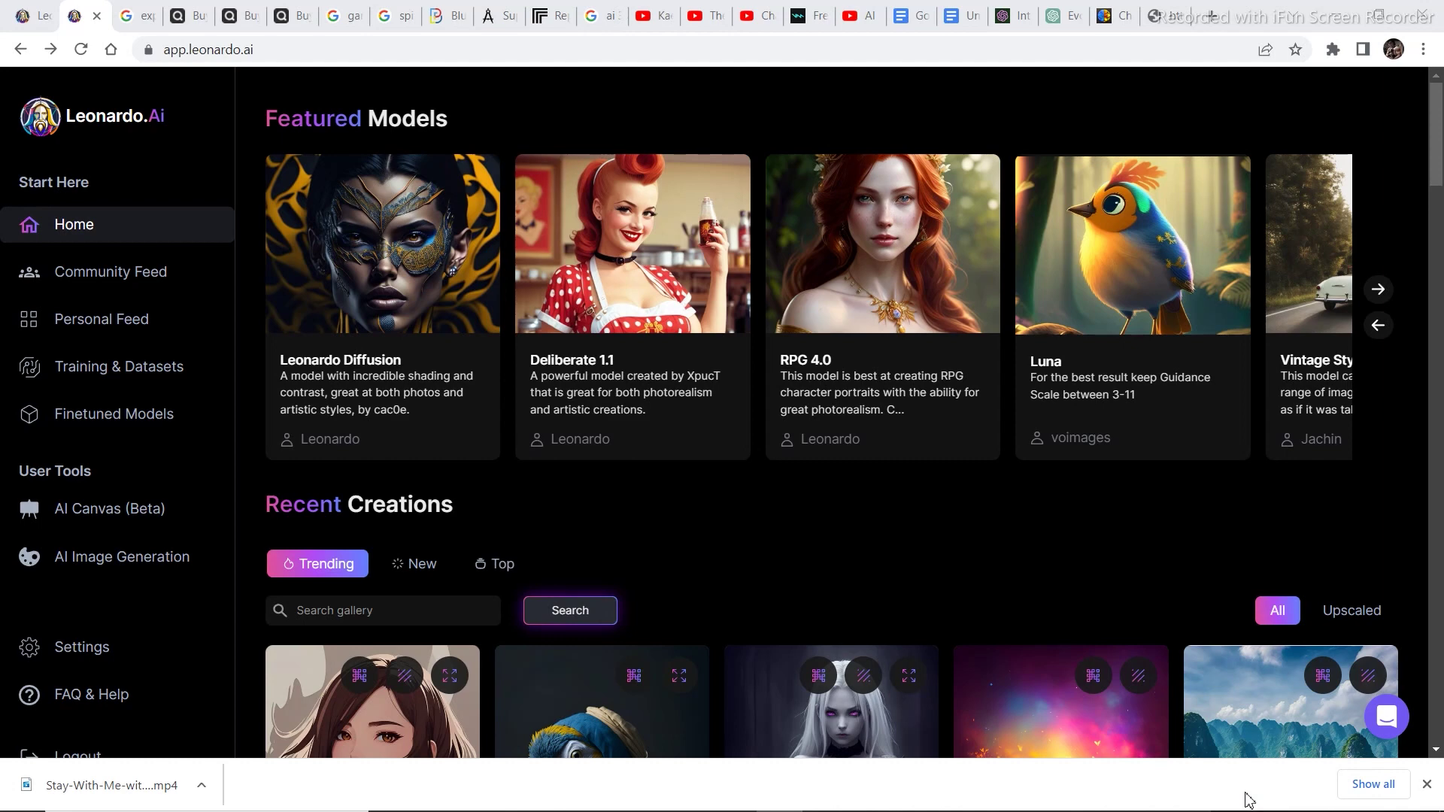
Step: Open the AI Canvas (Beta) editor from the User Tools in the left sidebar
left_click(101, 517)
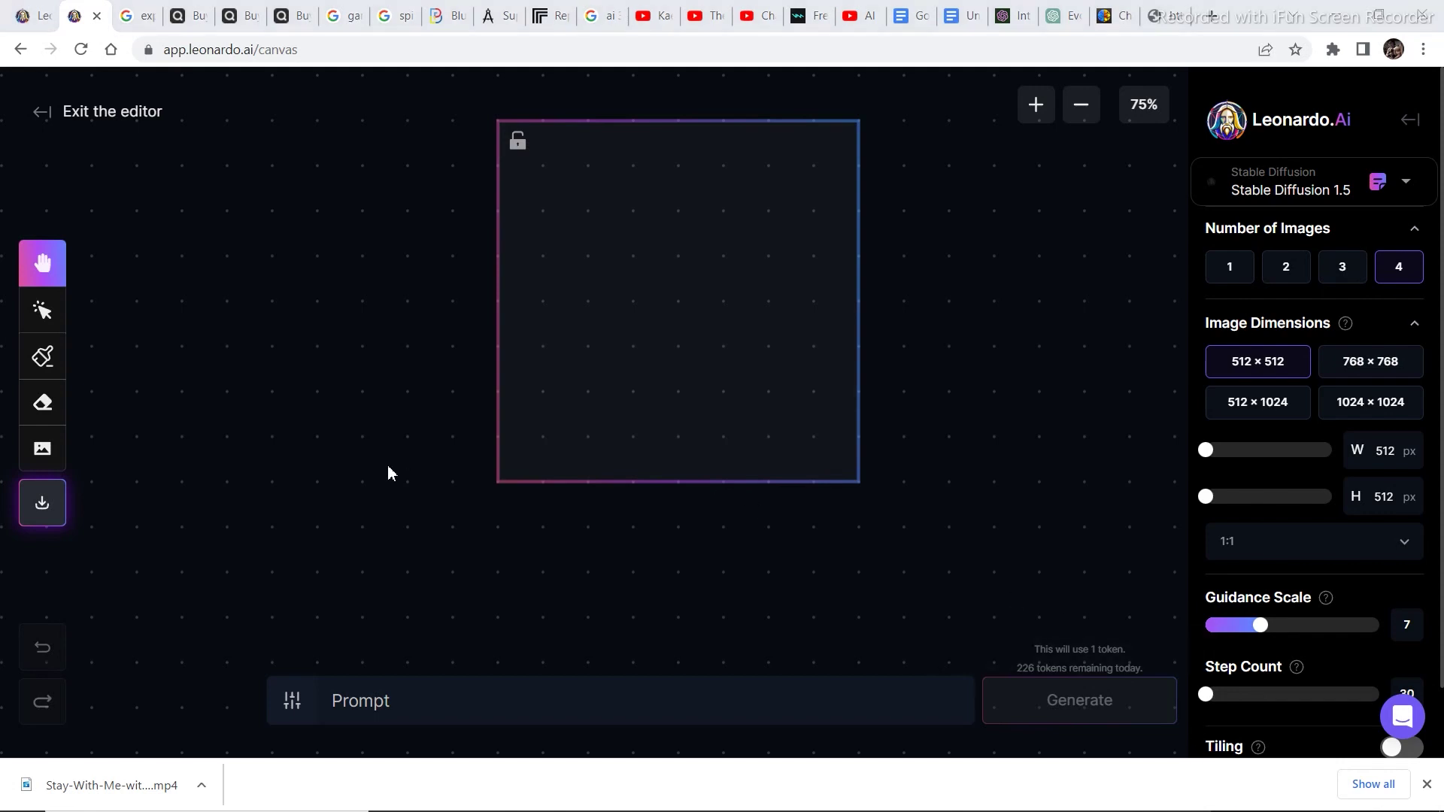
Step: Open the Upload Image choices to add the neon cyberpunk wolf image from Community
left_click(43, 452)
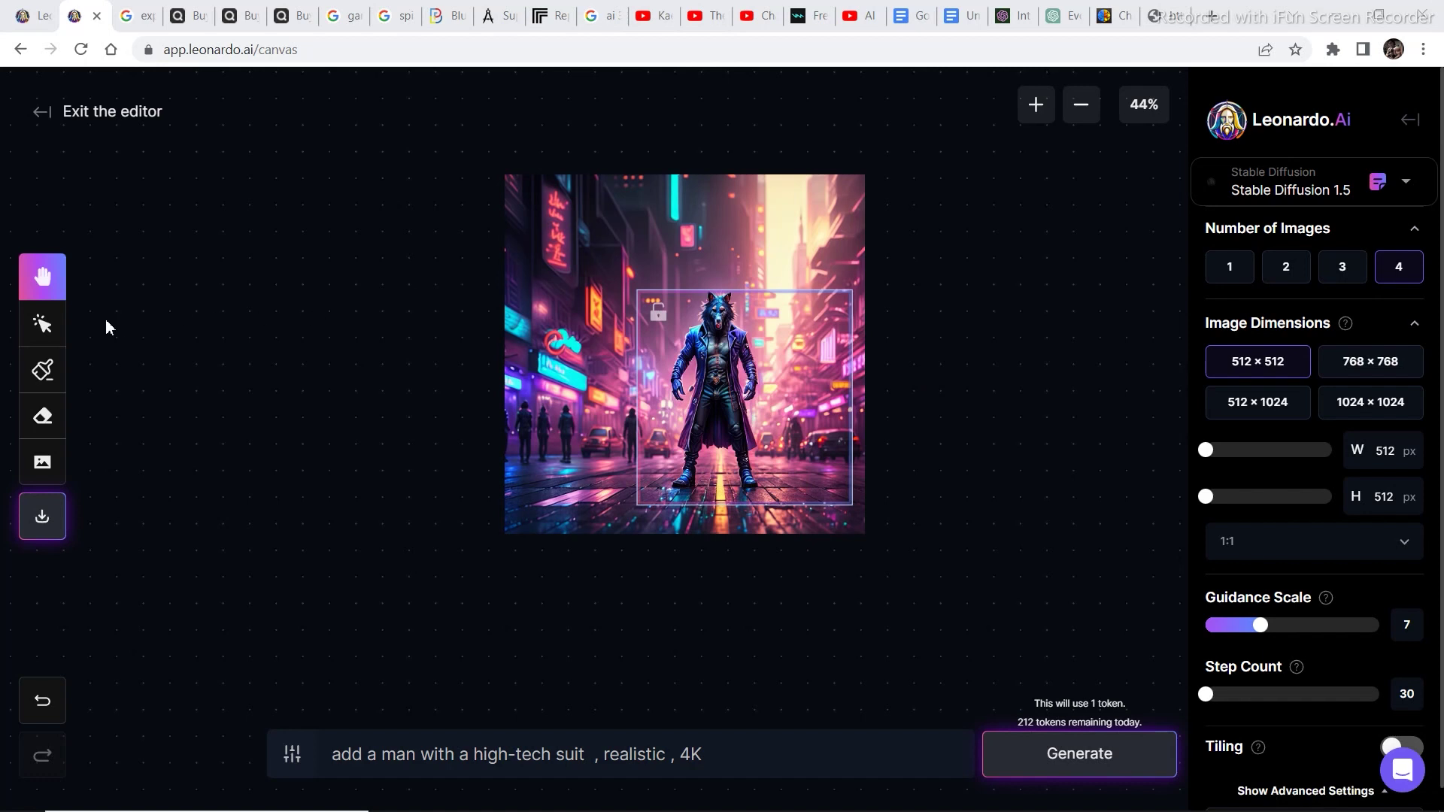
Step: Position the generation frame so it overlaps the cyberpunk image's right edge
left_click(42, 324)
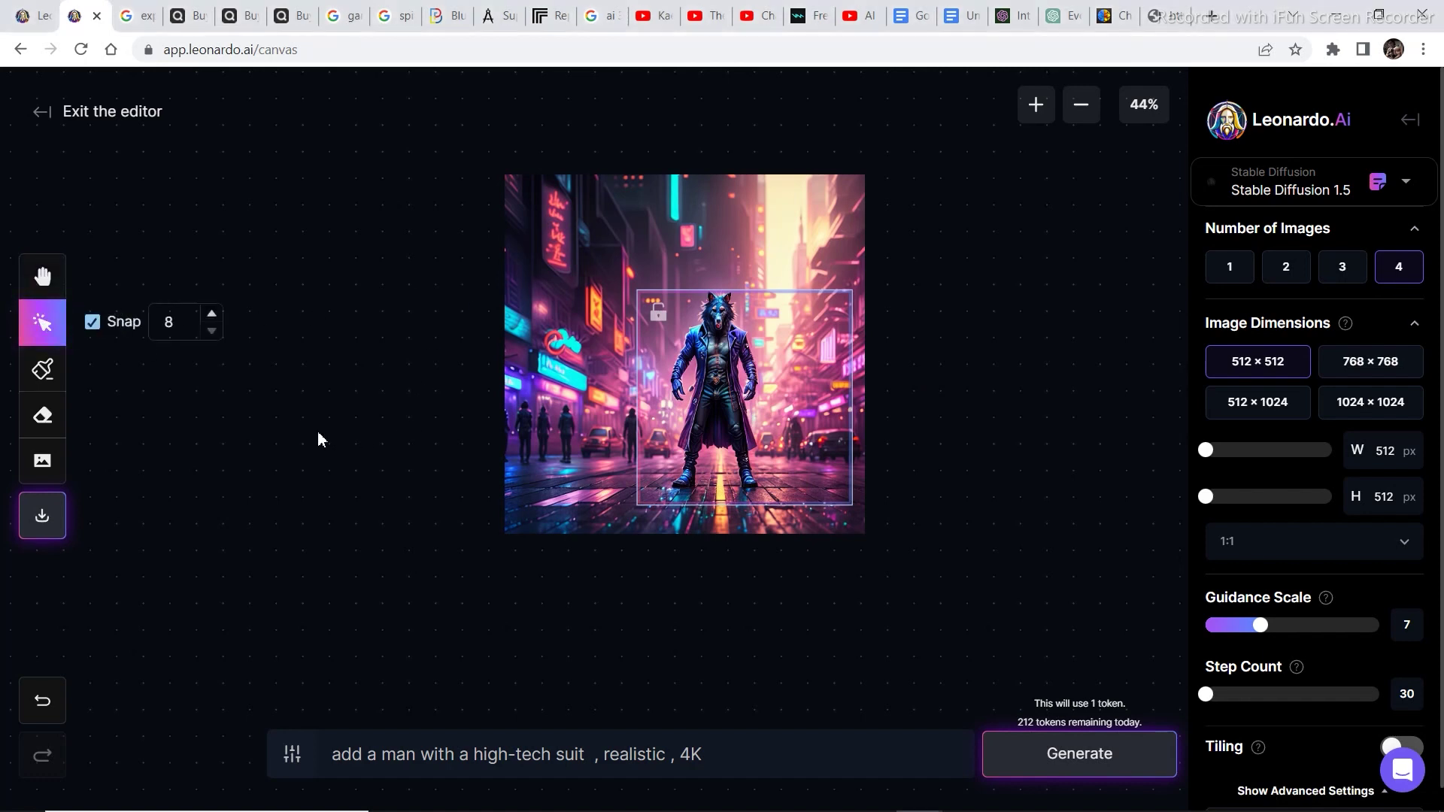
left_click_drag(780, 353, 934, 248)
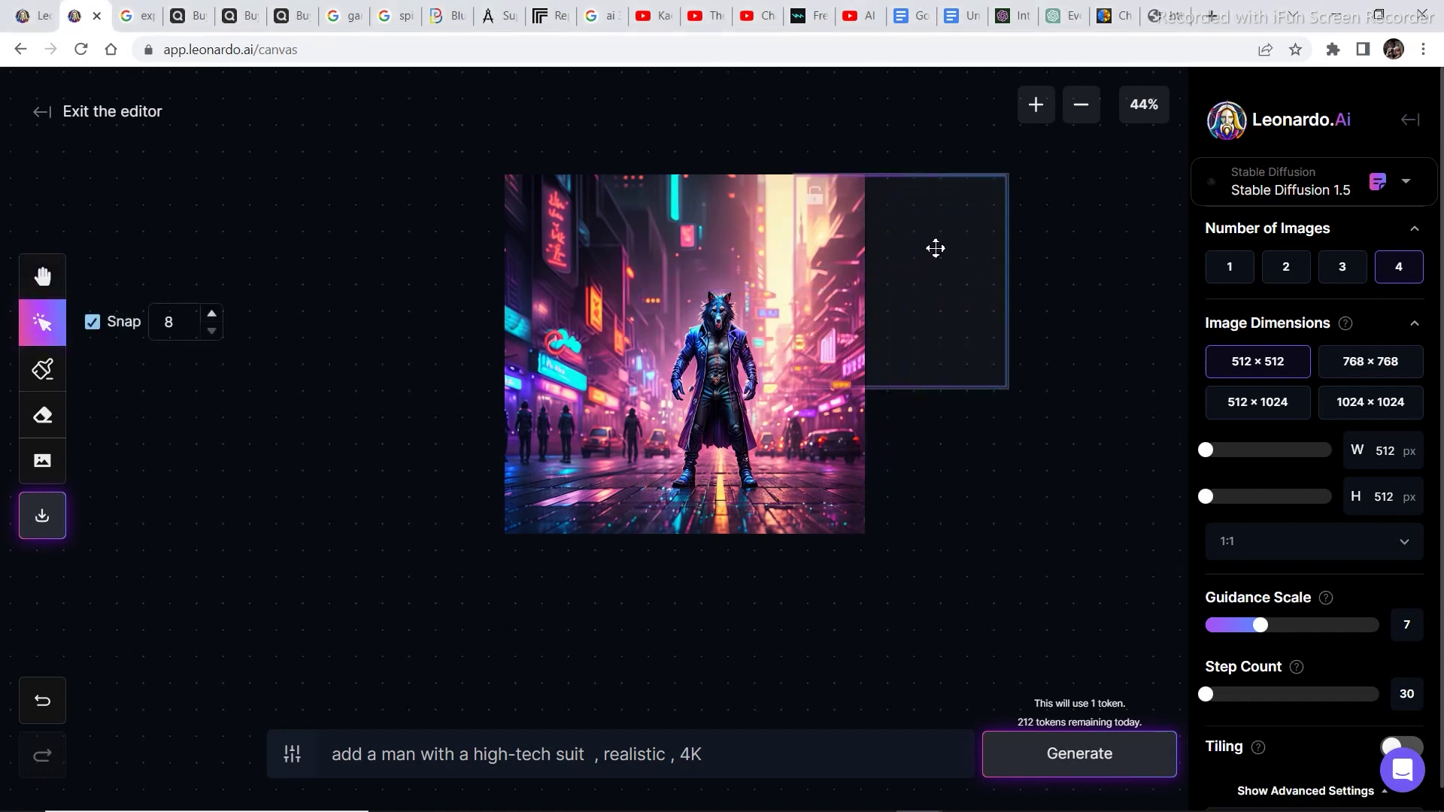
left_click_drag(712, 268, 647, 272)
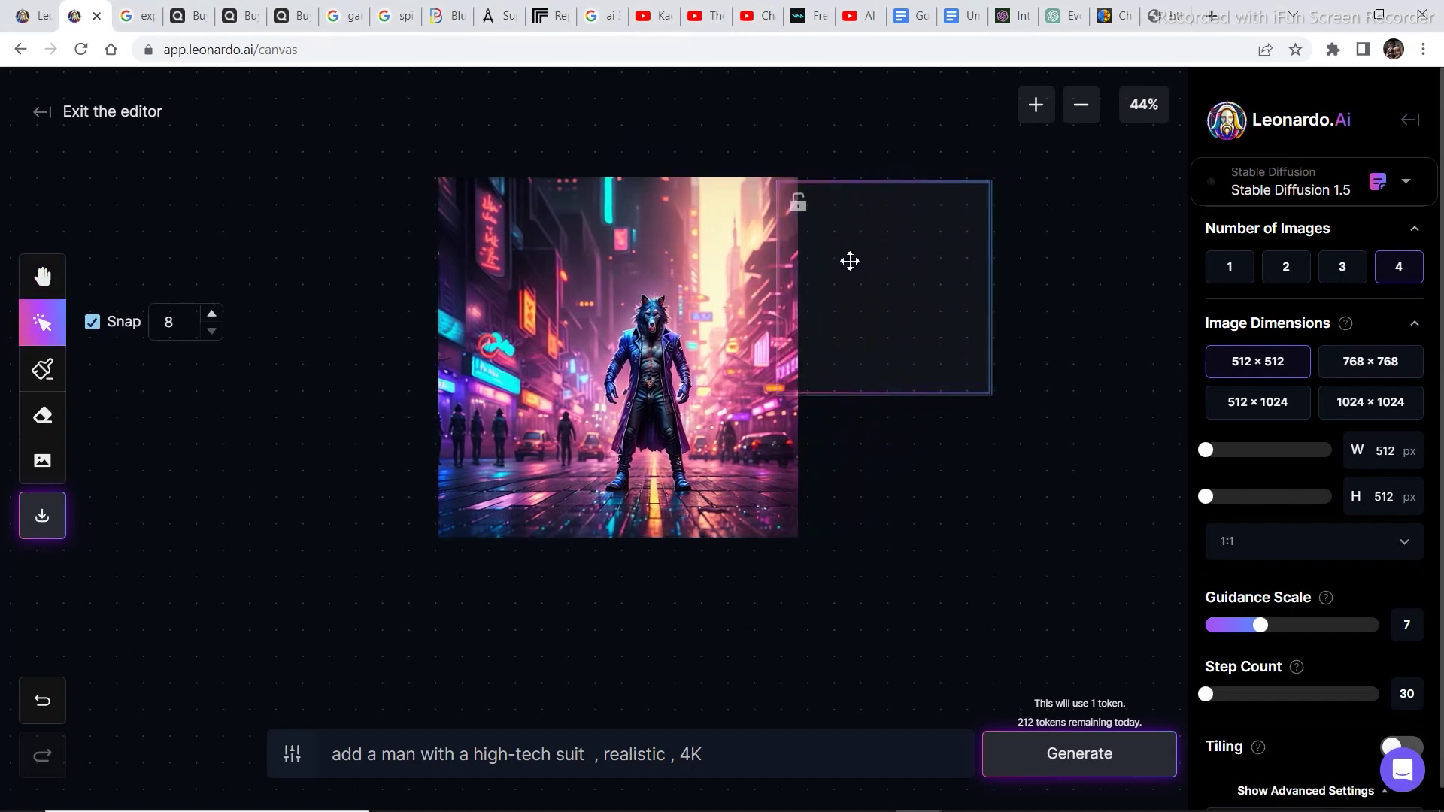
left_click_drag(847, 261, 788, 254)
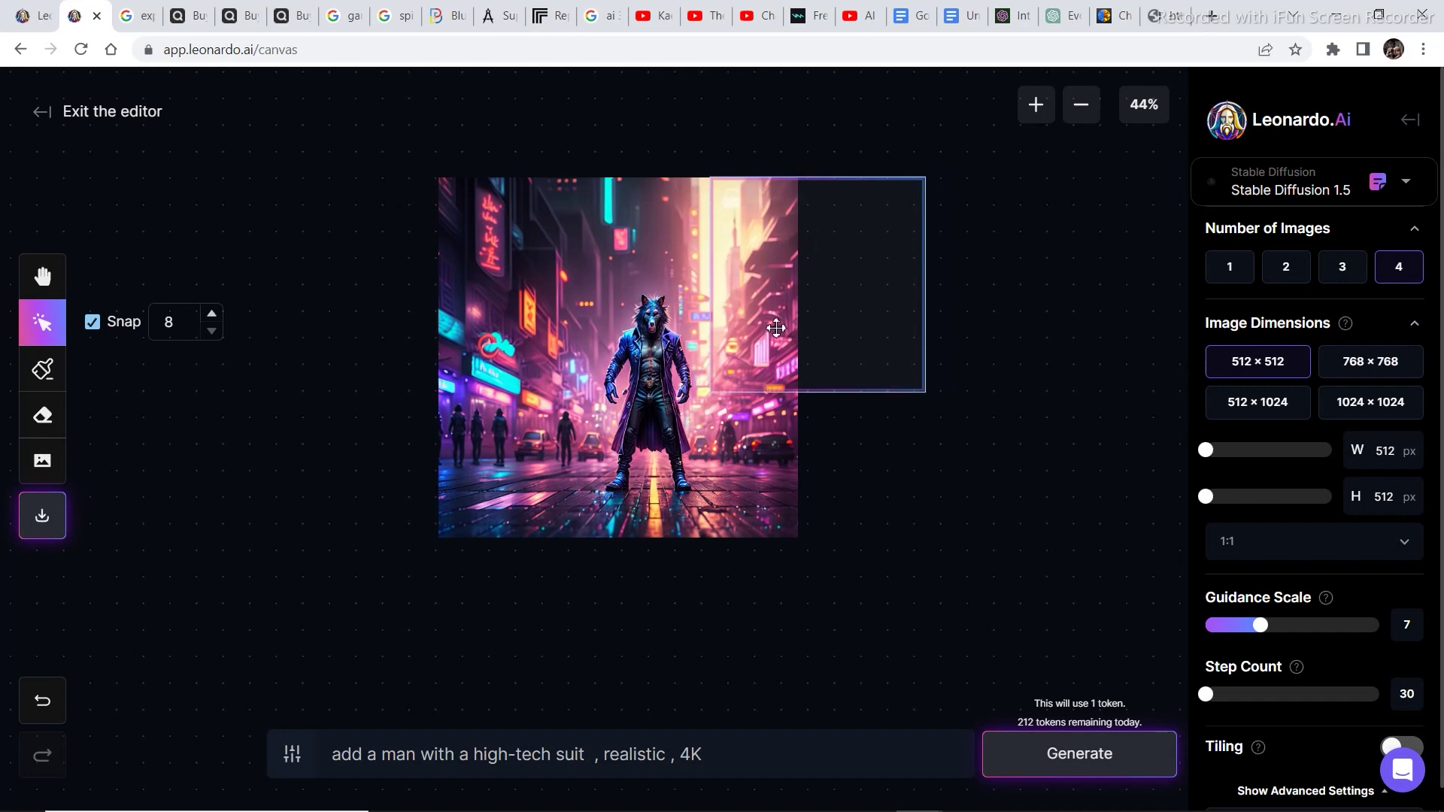
left_click_drag(773, 329, 750, 476)
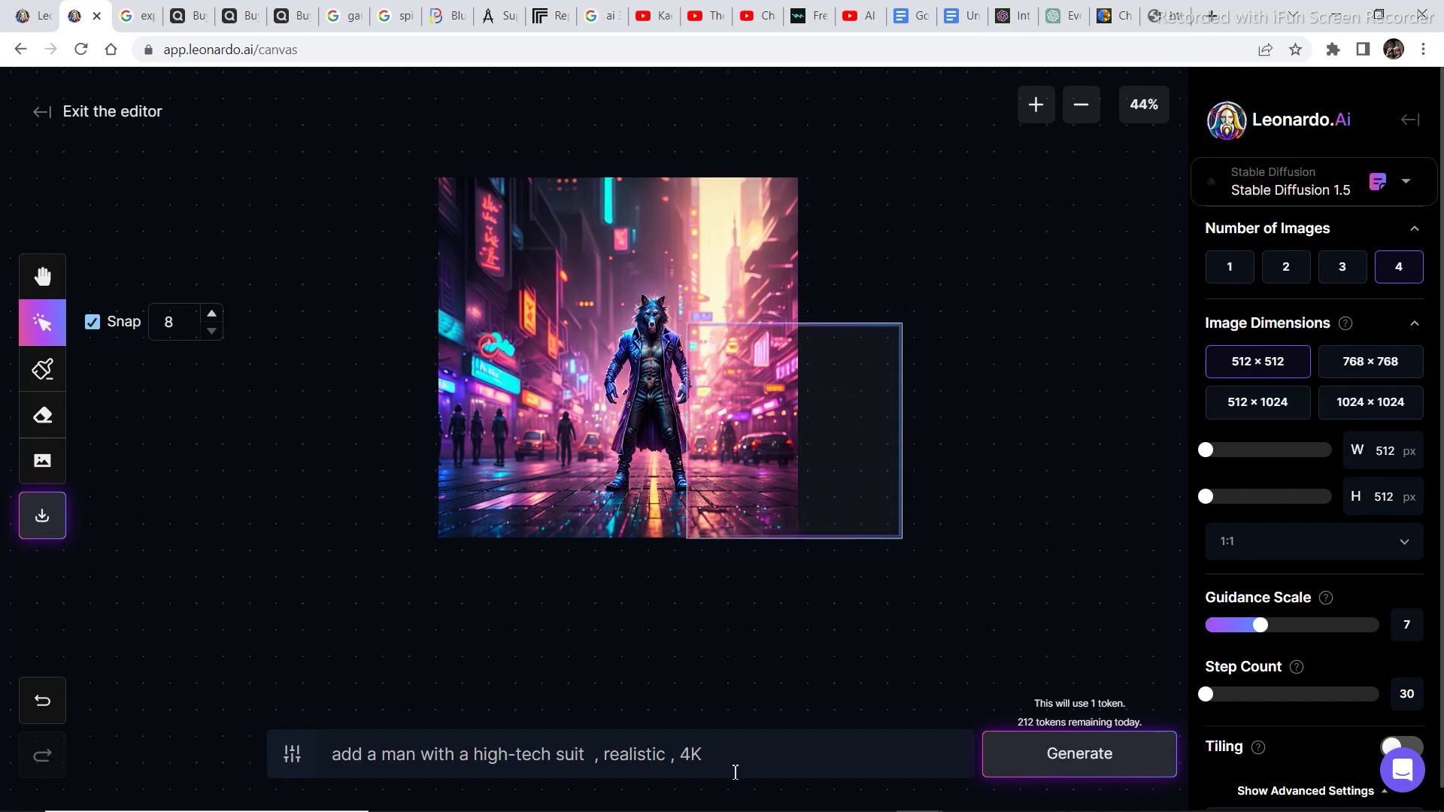
Step: Replace the prompt with 'a', generate the extension, and accept variant 4/4
left_click_drag(735, 772, 313, 767)
key("BackSpace")
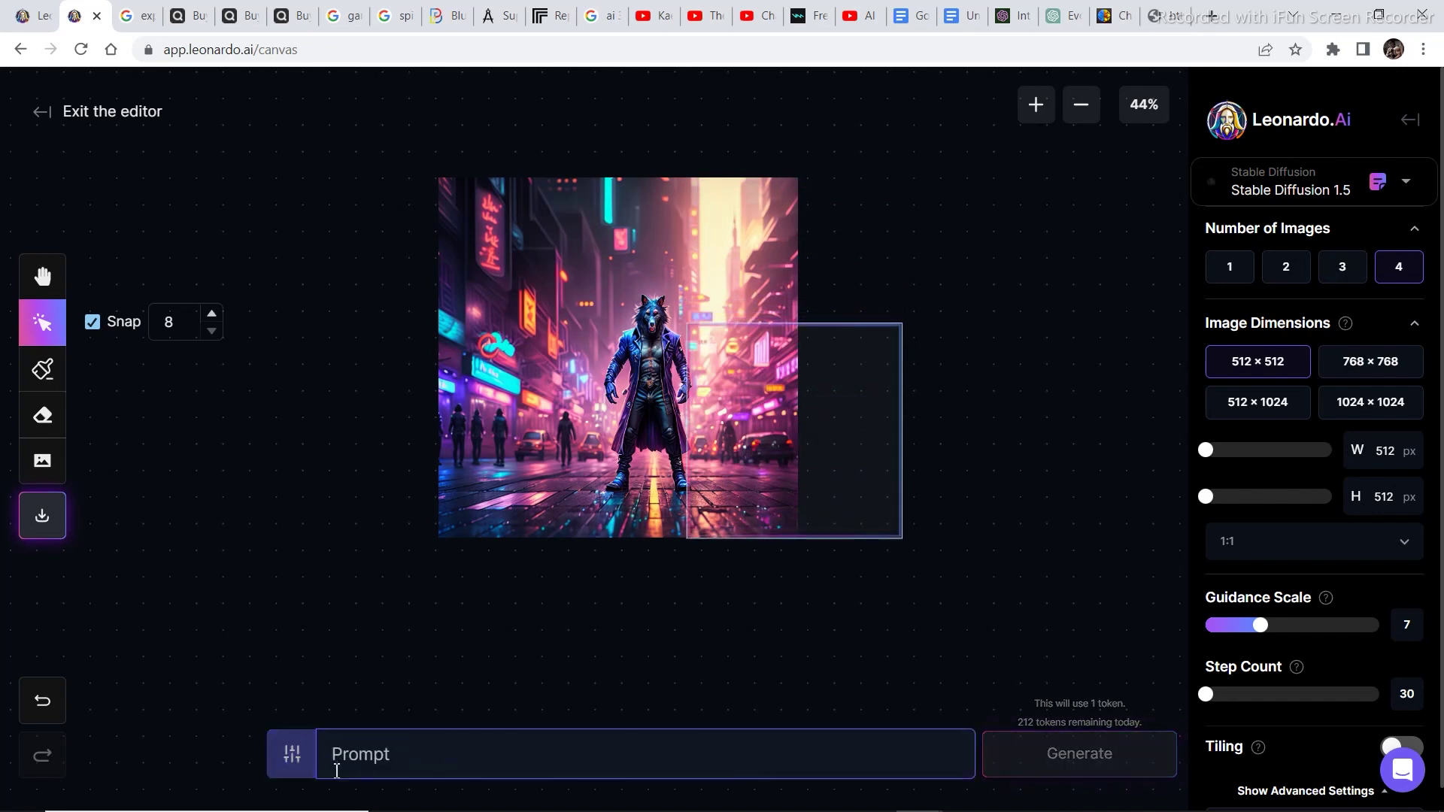
type("add")
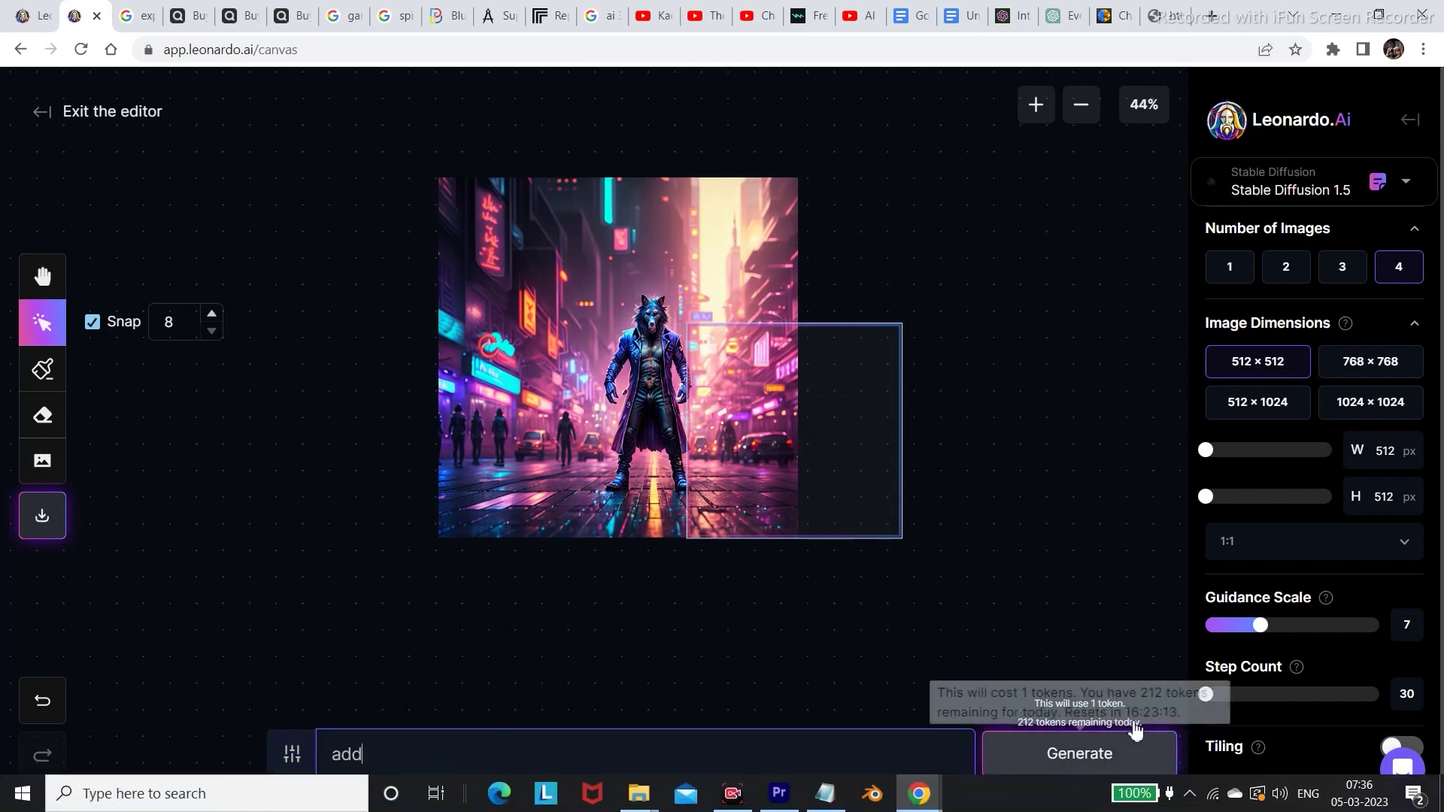
left_click(1088, 746)
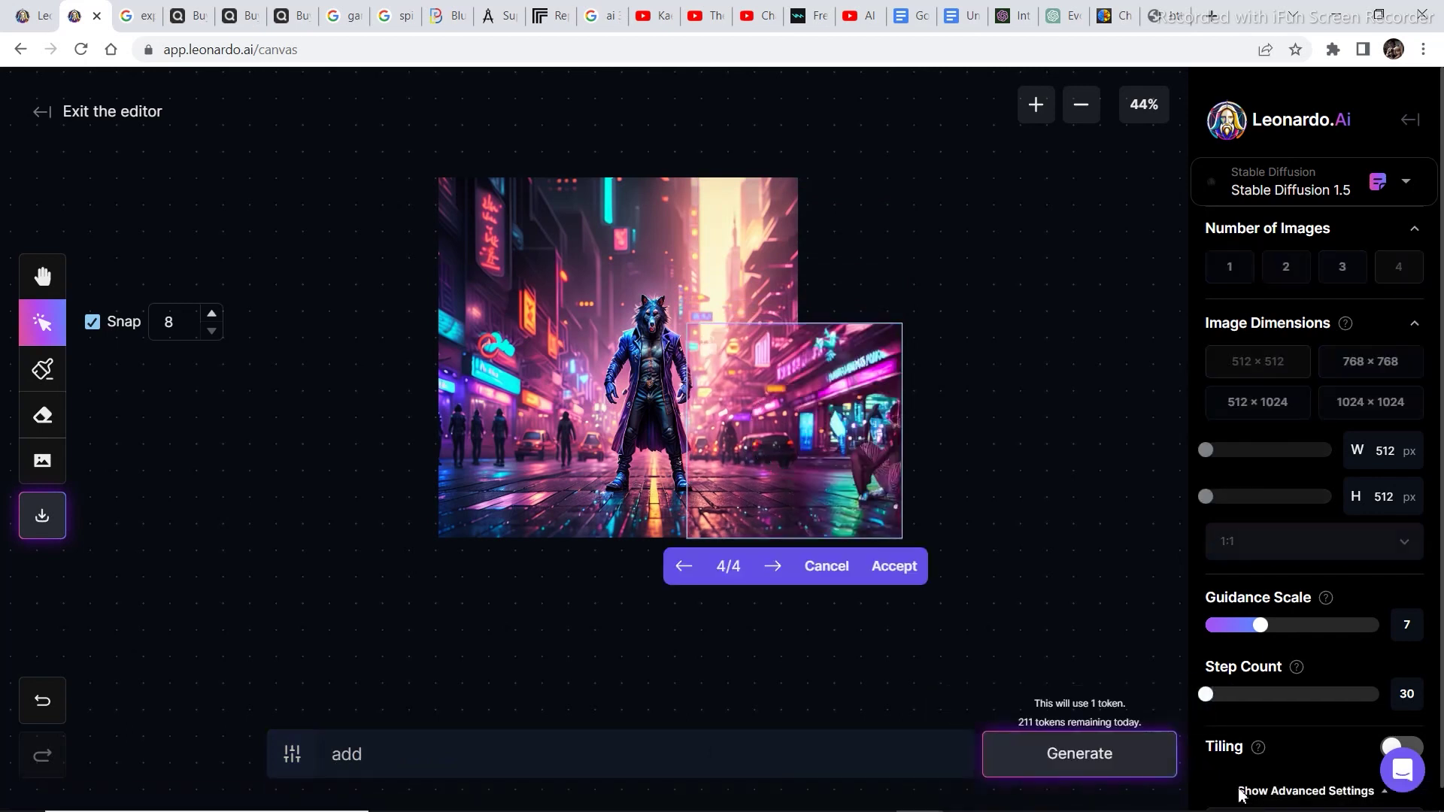
left_click(684, 567)
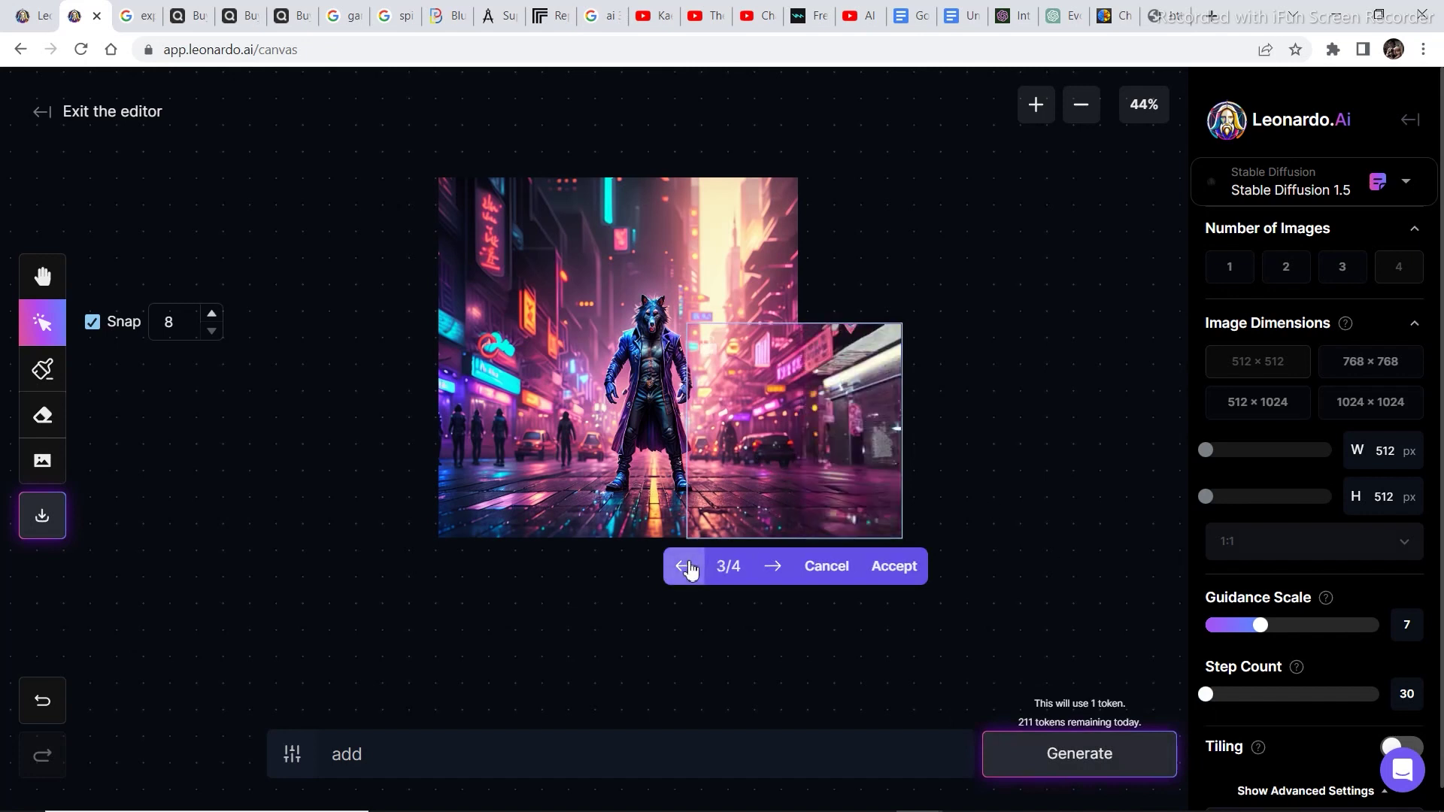
left_click(772, 566)
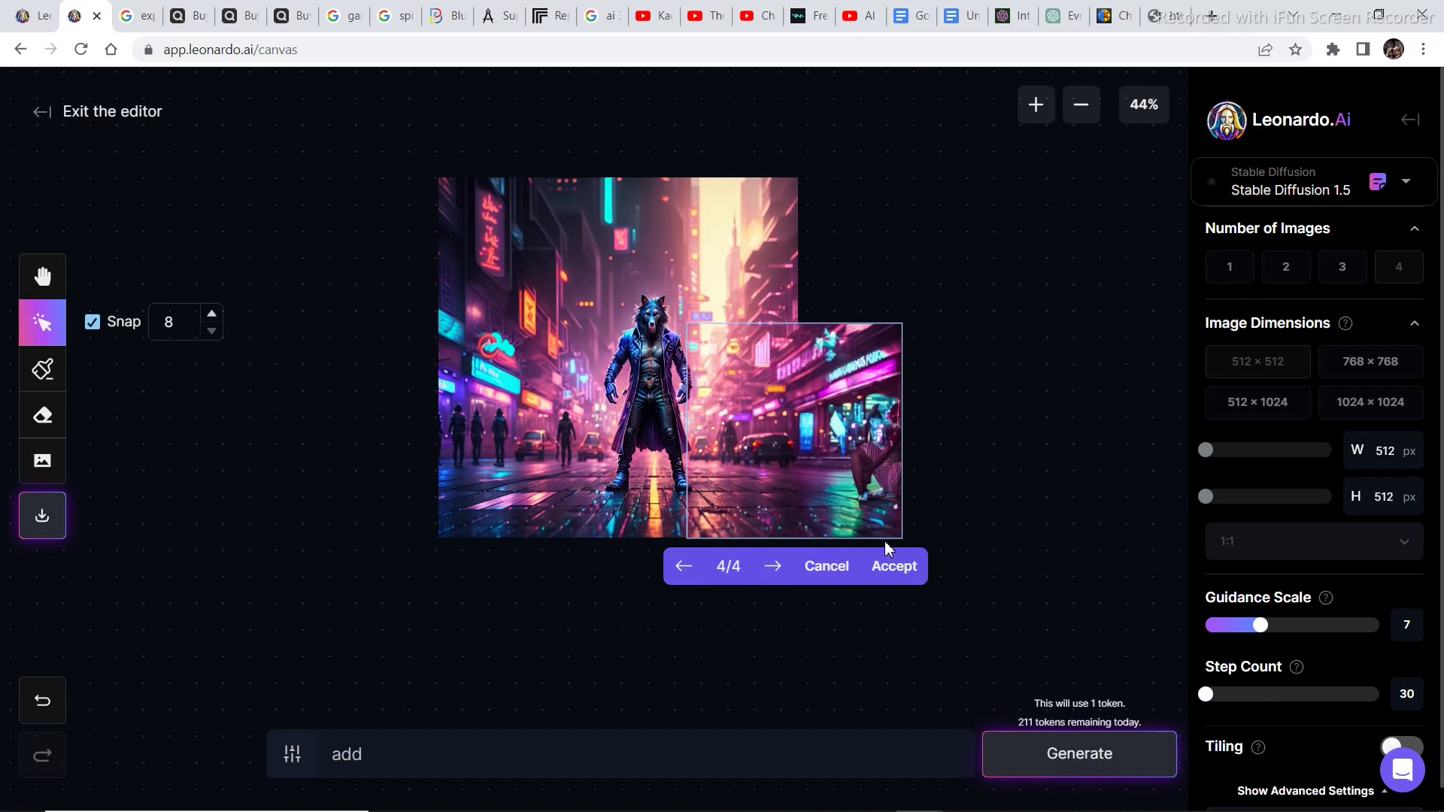
left_click(896, 577)
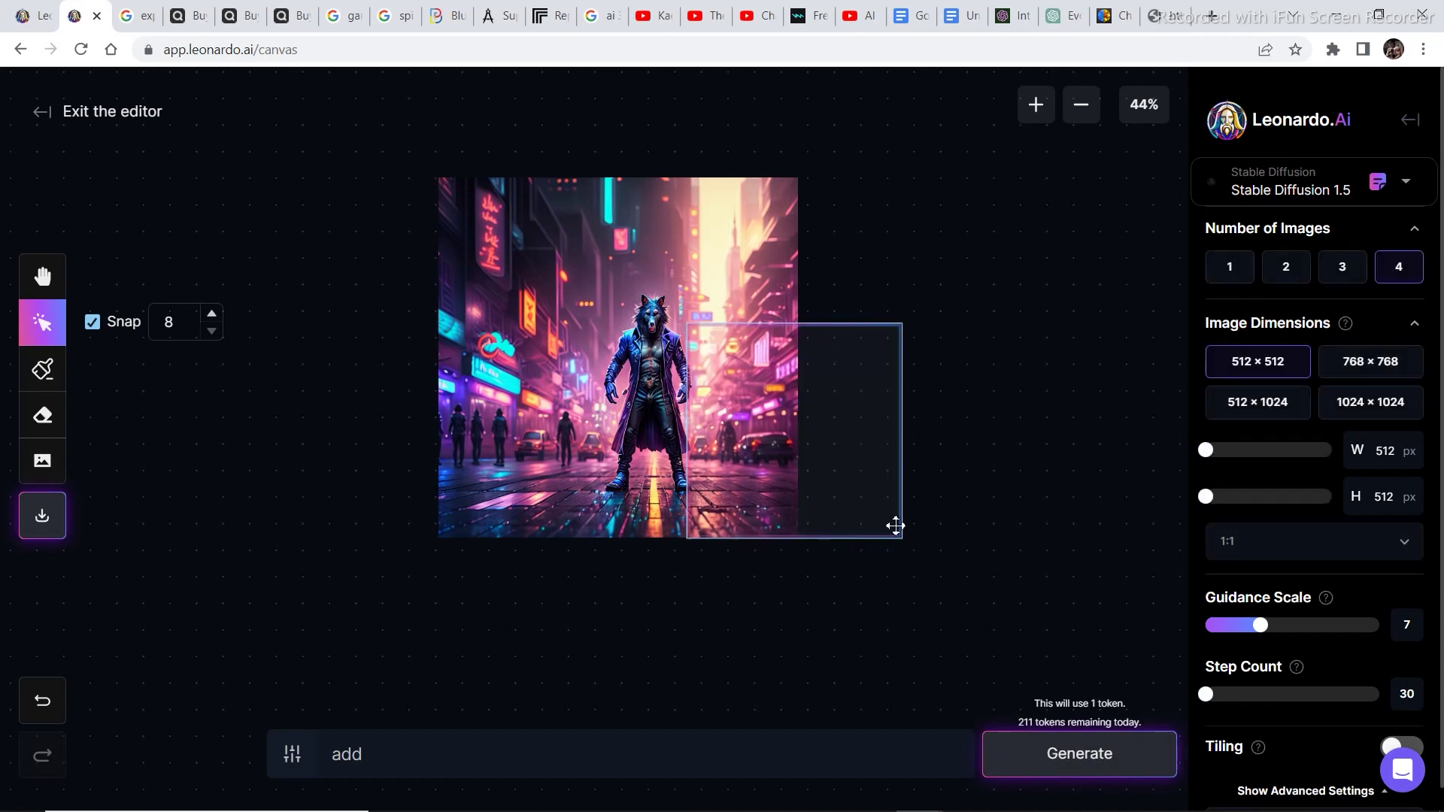
left_click_drag(831, 467, 828, 319)
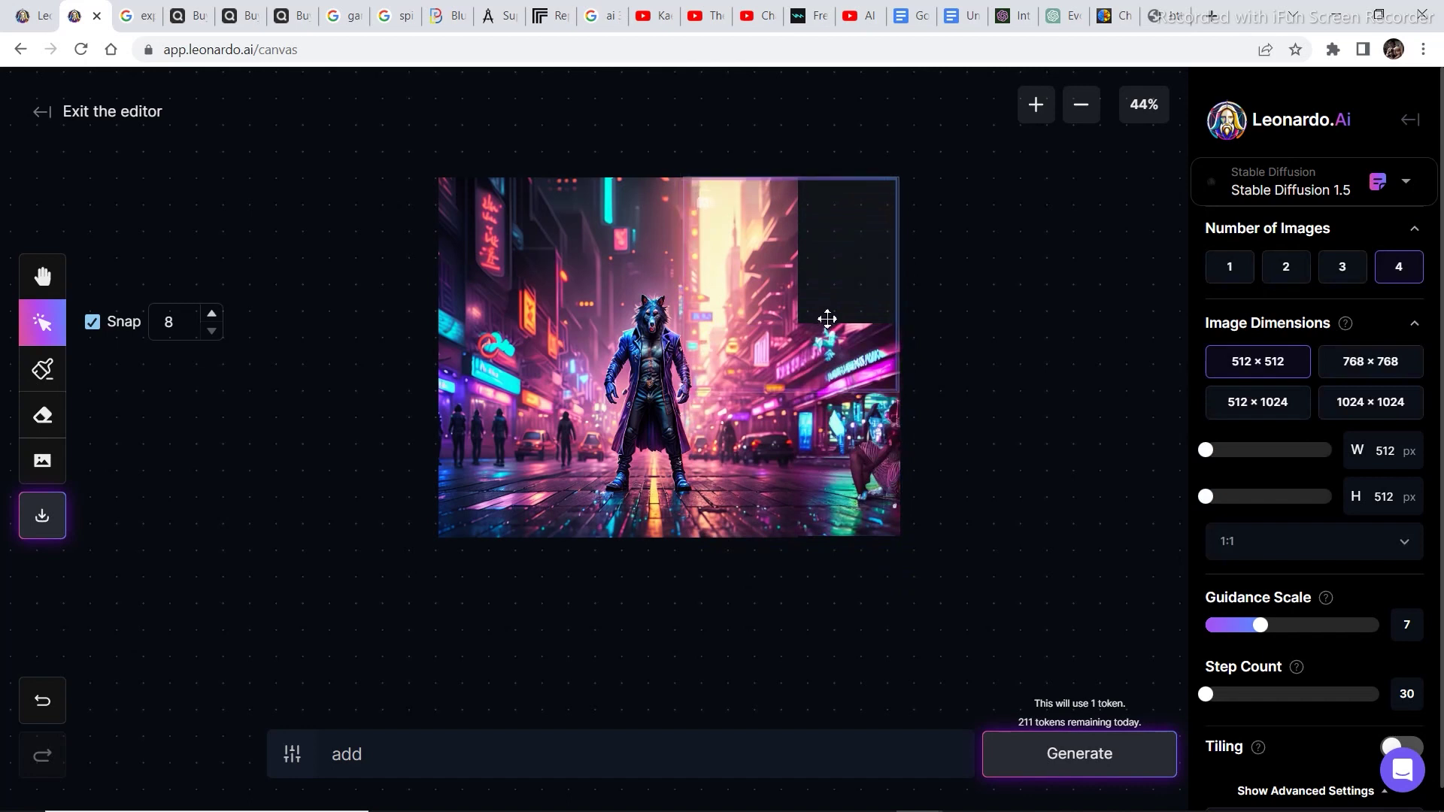
Step: Generate and accept a top-right corner fill, then a lower-left extension of the scene
left_click(1089, 741)
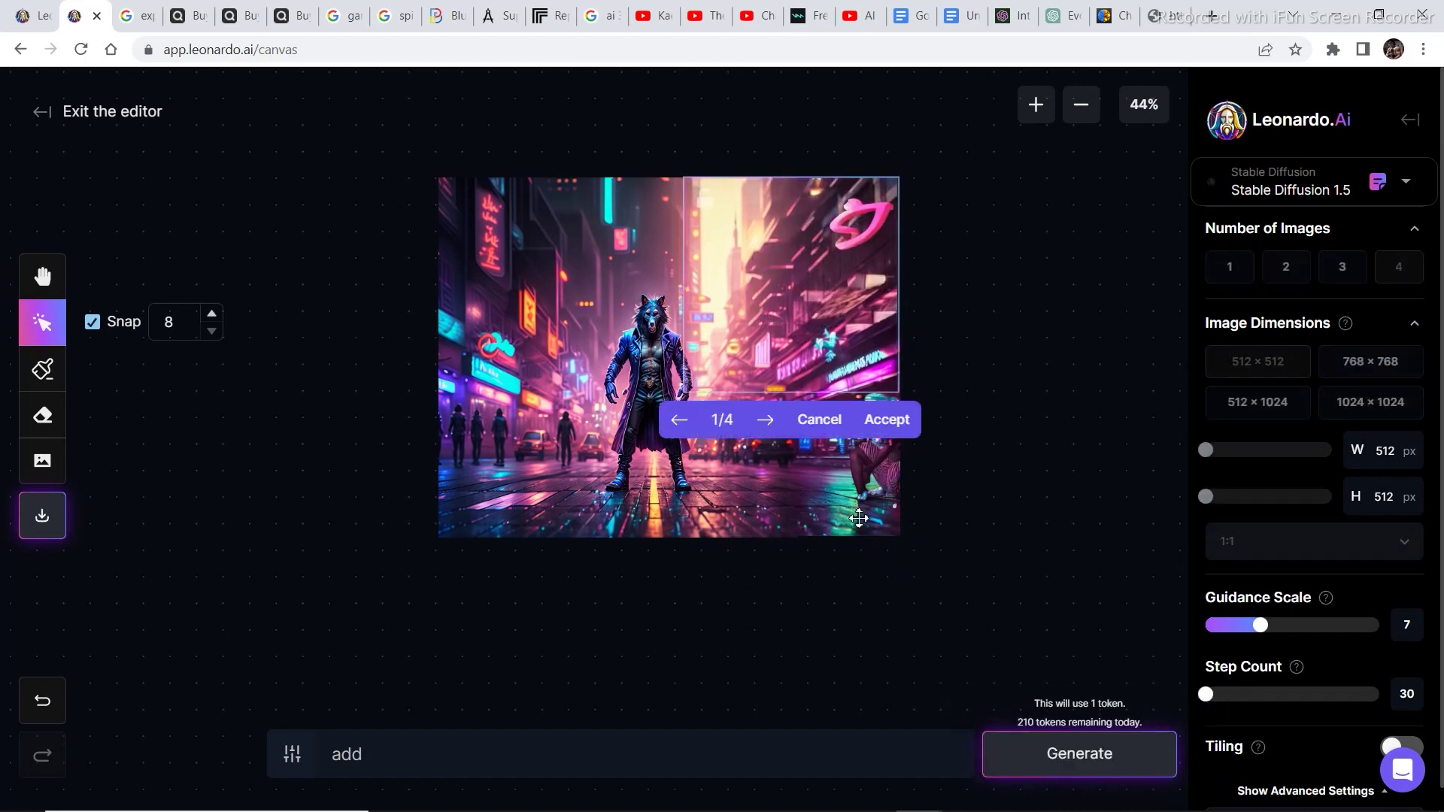
left_click(887, 421)
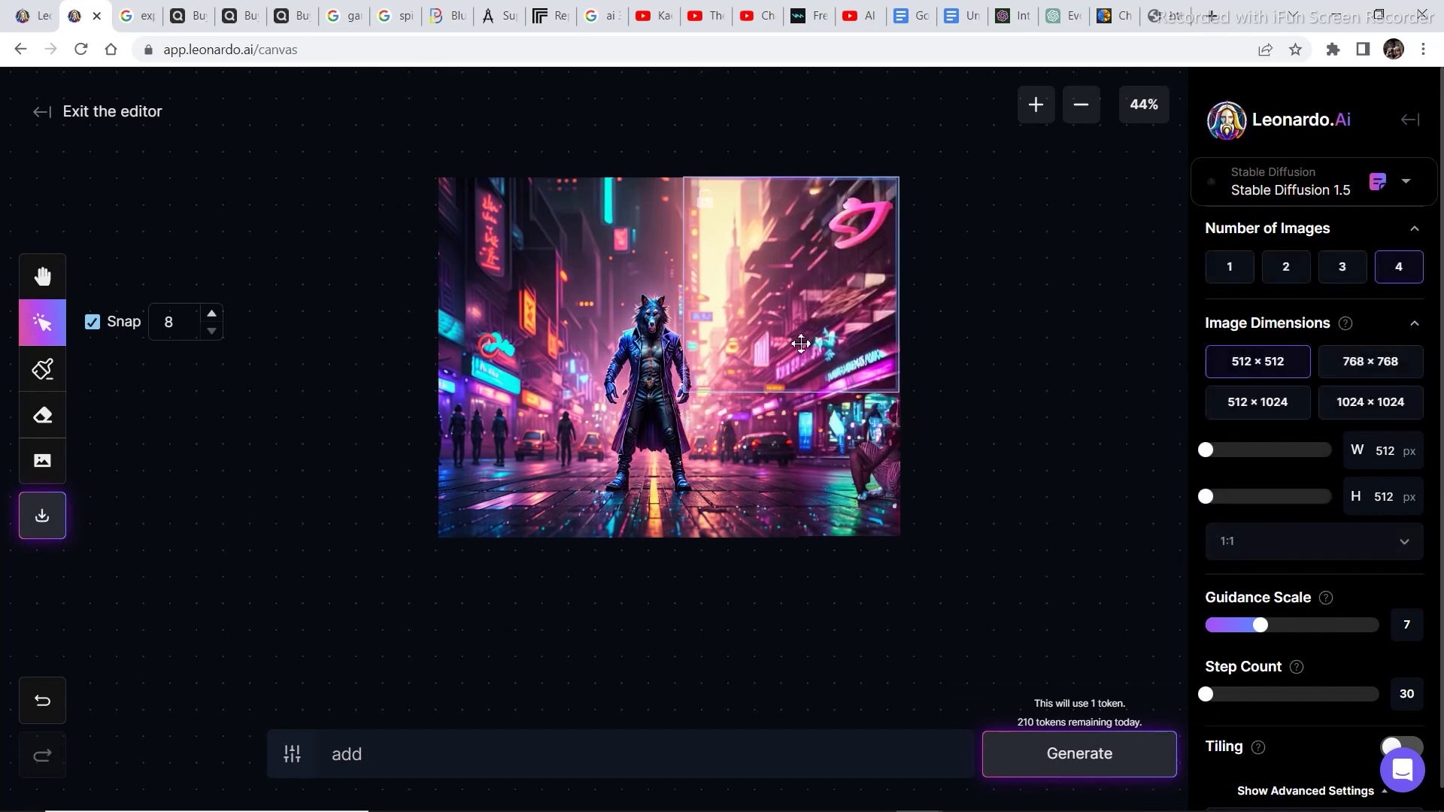
left_click_drag(793, 345, 335, 361)
left_click_drag(831, 396, 831, 300)
key("ctrl+z")
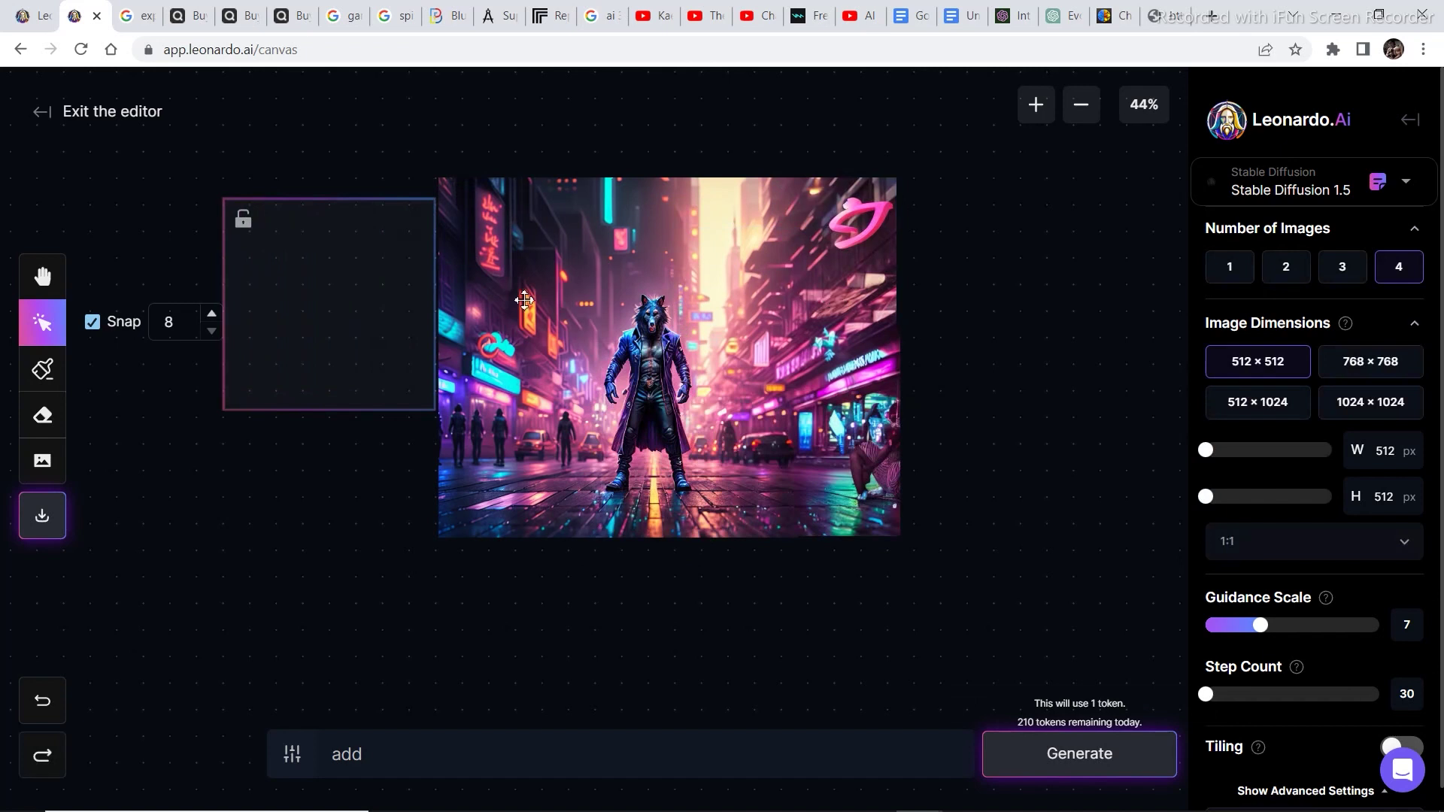
left_click_drag(380, 289, 479, 414)
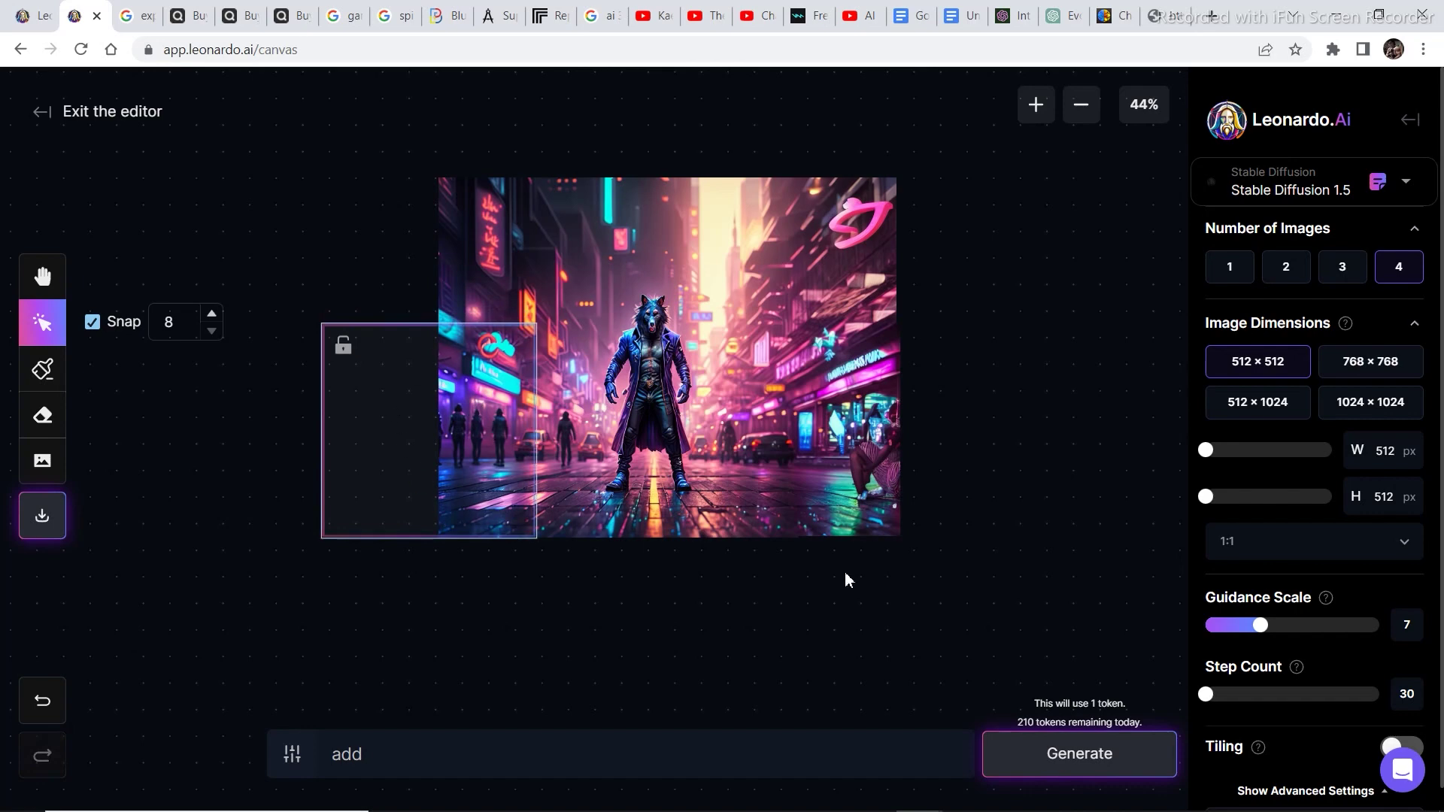
left_click(1088, 758)
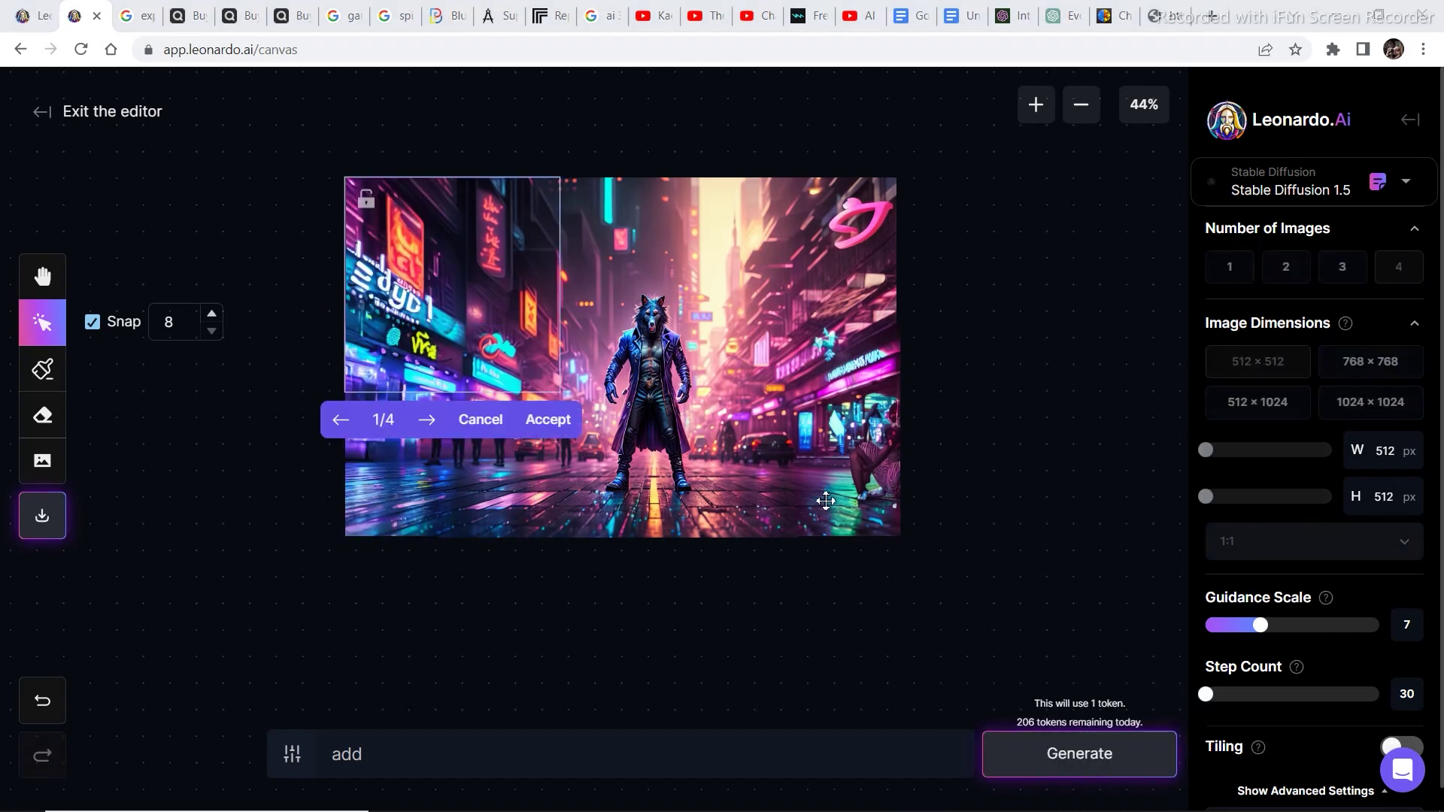
left_click(560, 423)
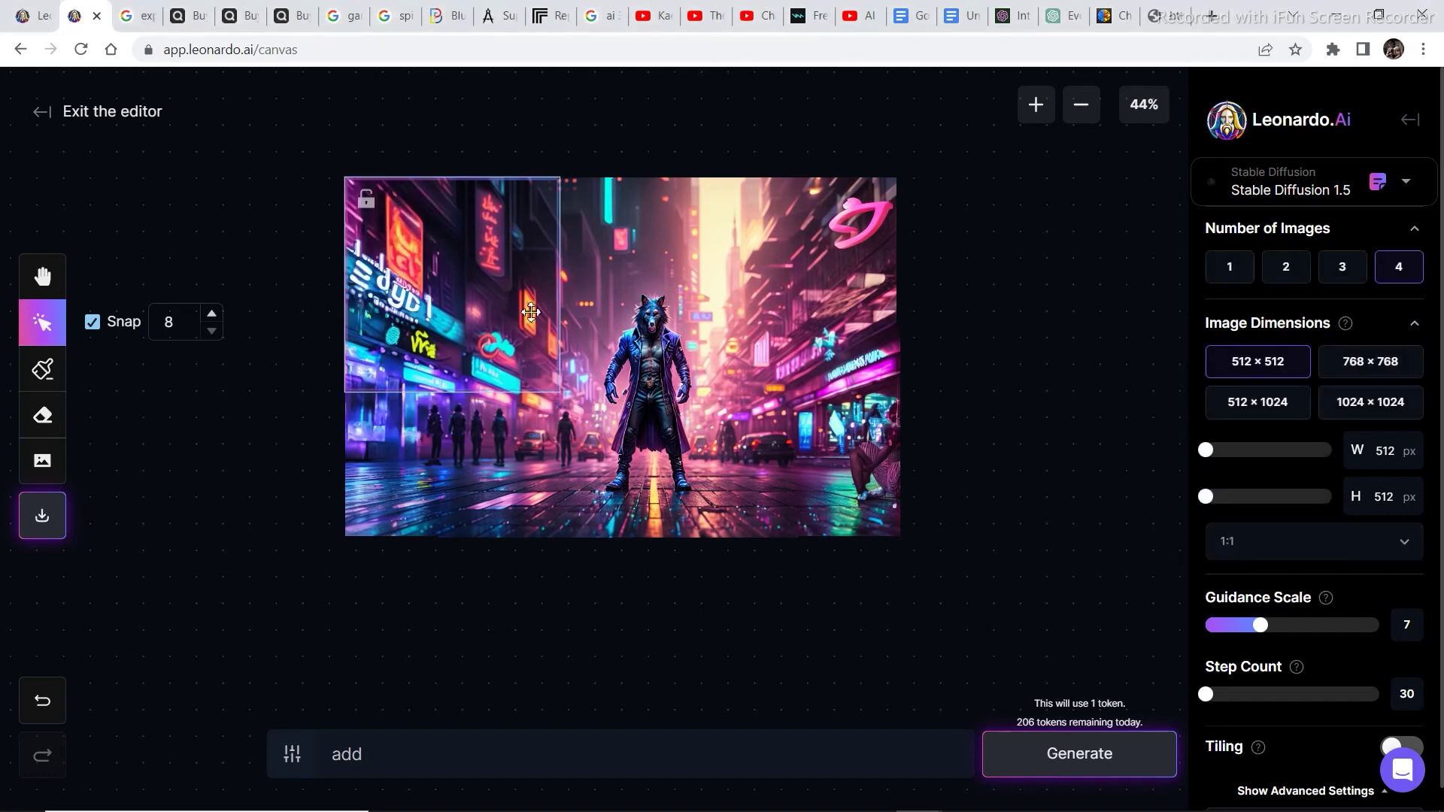
left_click_drag(530, 312, 1103, 300)
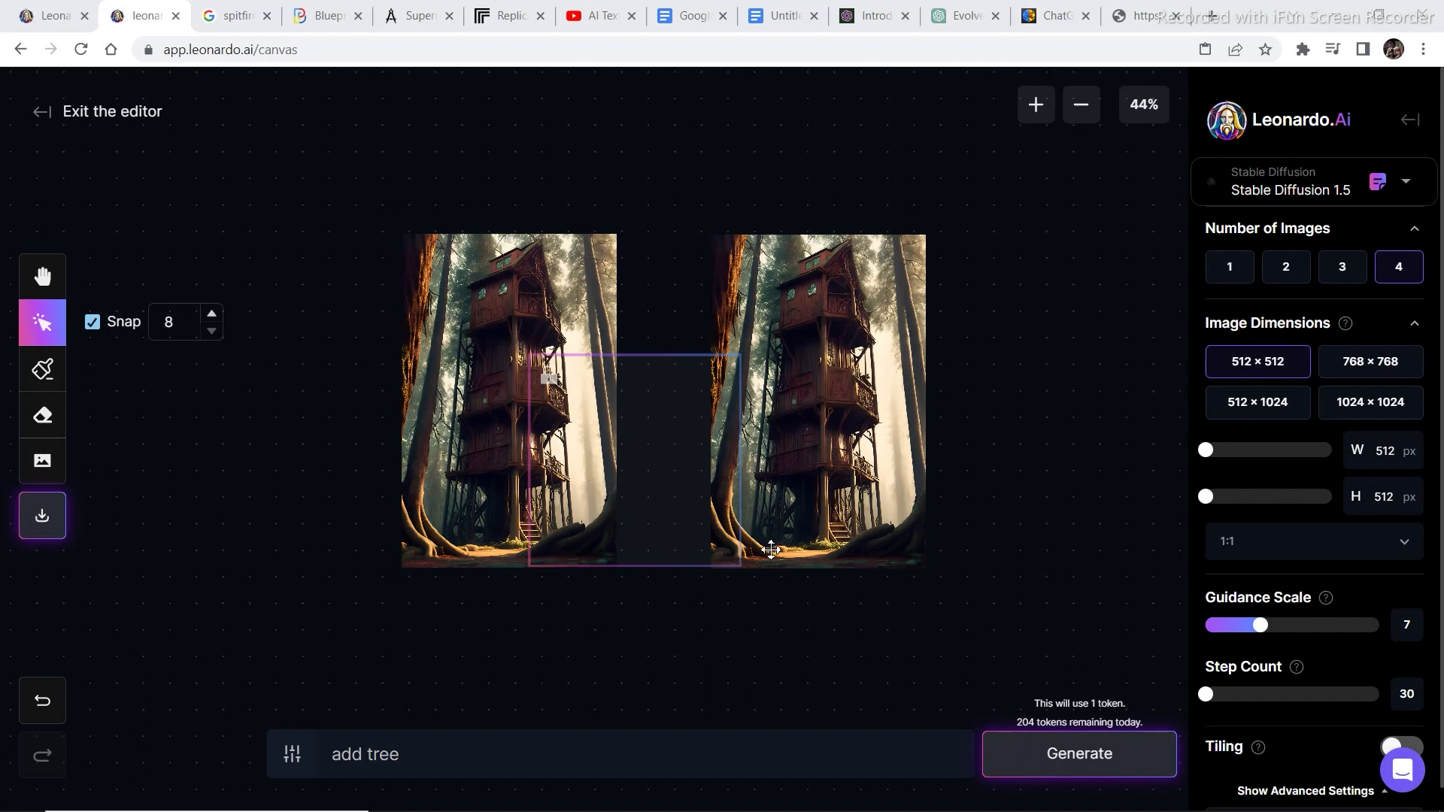
Step: Generate a tree trunk between the two treehouses and accept variant 4/4
mouse_move(673, 388)
left_mouse_down()
mouse_move(699, 386)
mouse_move(693, 401)
left_mouse_up()
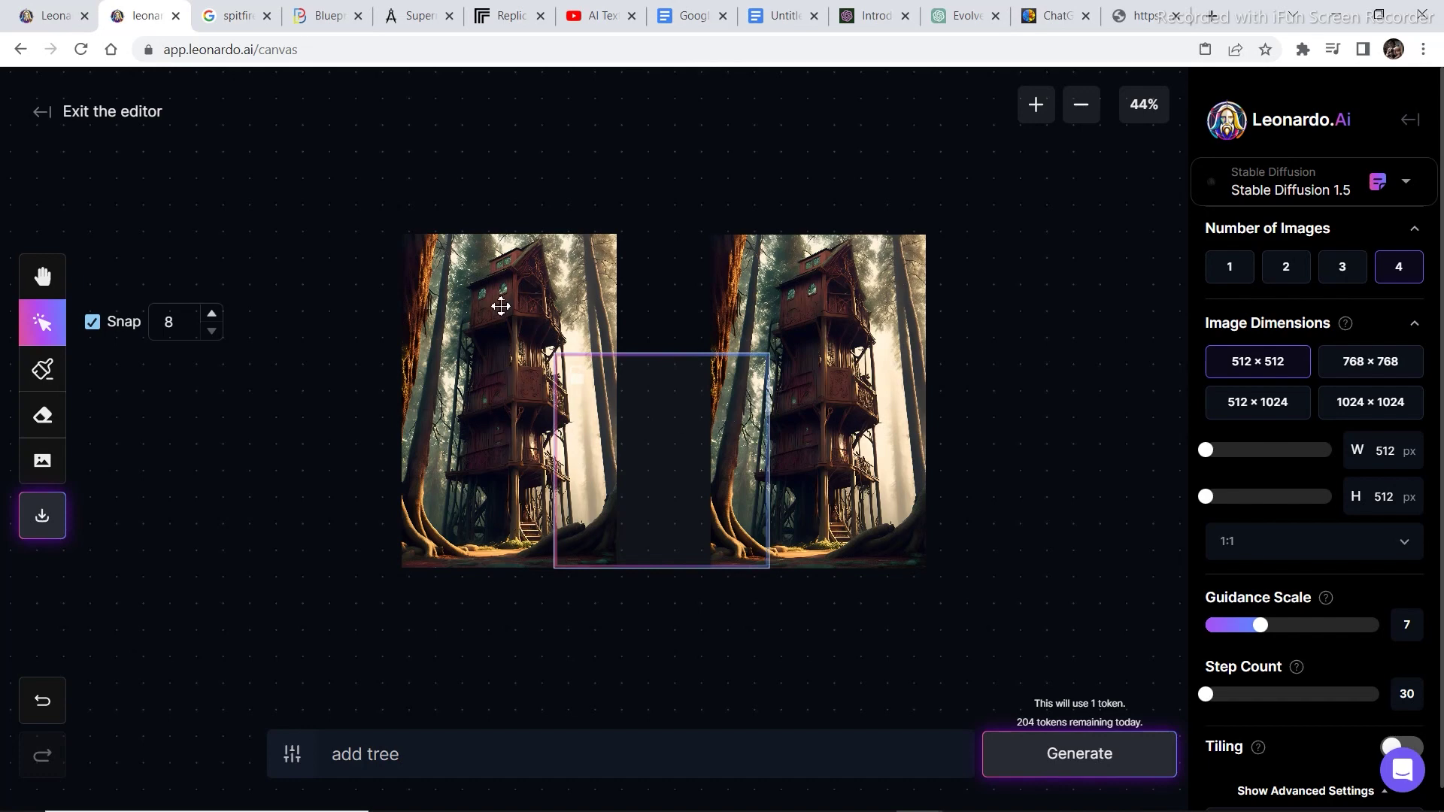
left_click(489, 744)
key("BackSpace")
key("BackSpace")
key("BackSpace")
key("BackSpace")
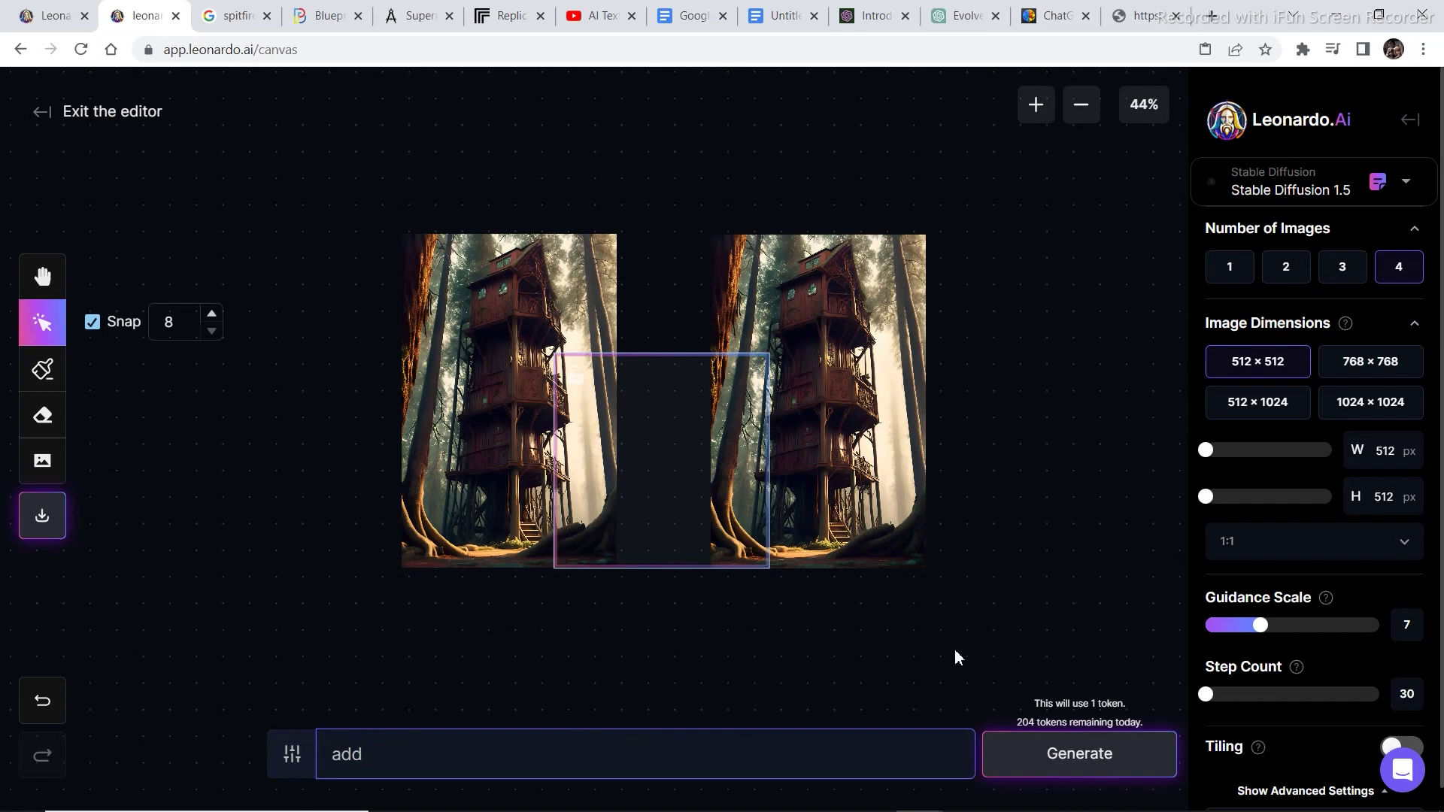
left_click(1033, 745)
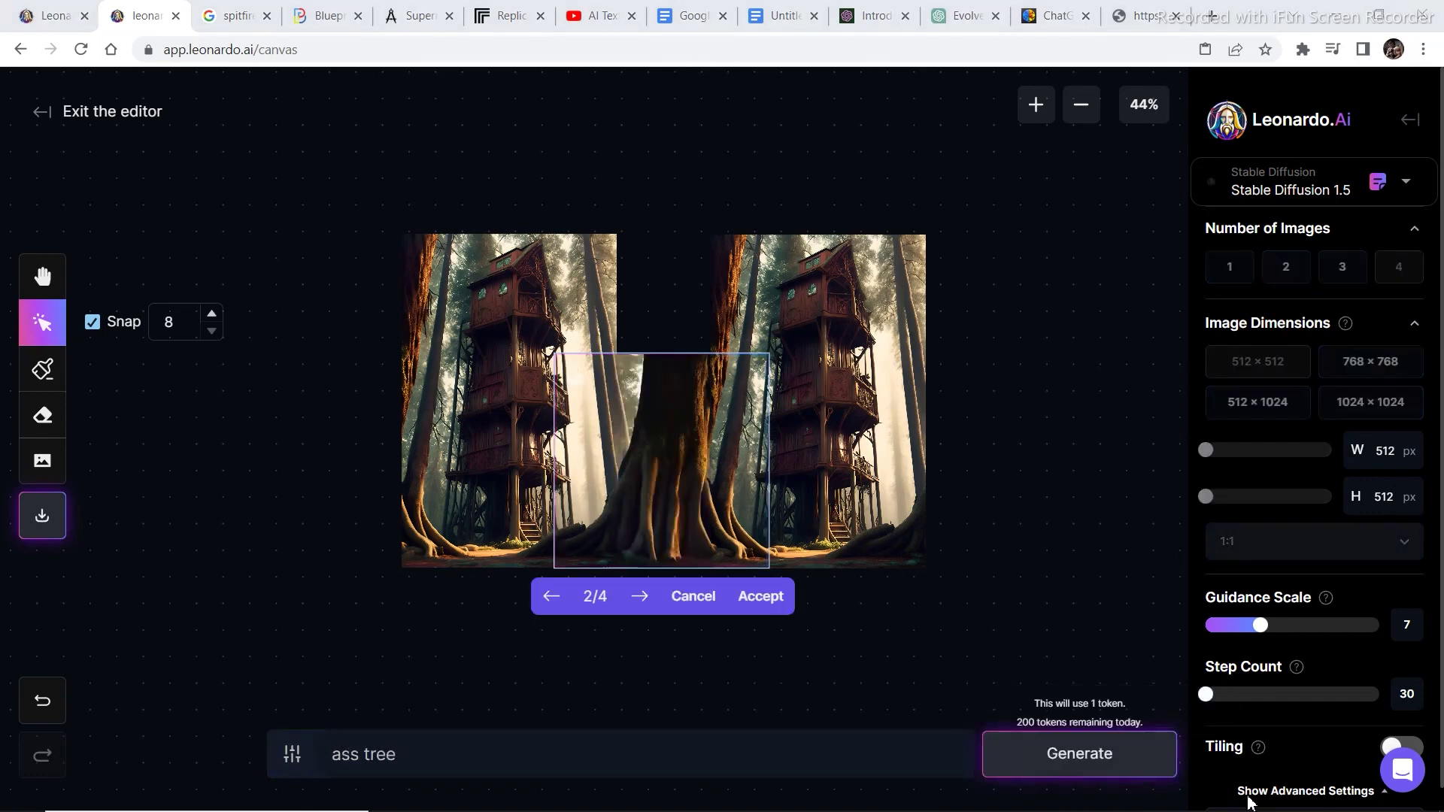
left_click(645, 596)
left_click(646, 597)
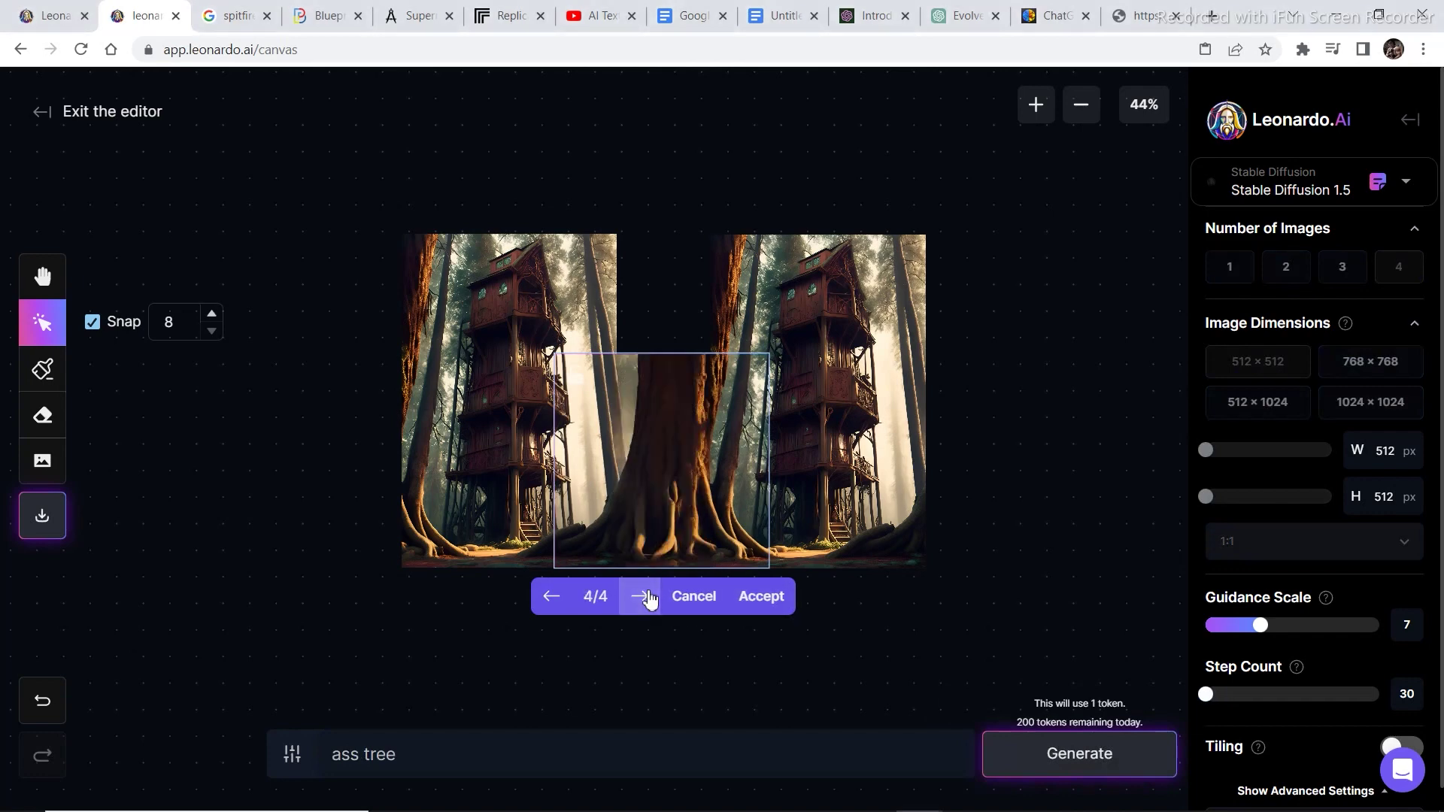
left_click(646, 597)
left_click(550, 597)
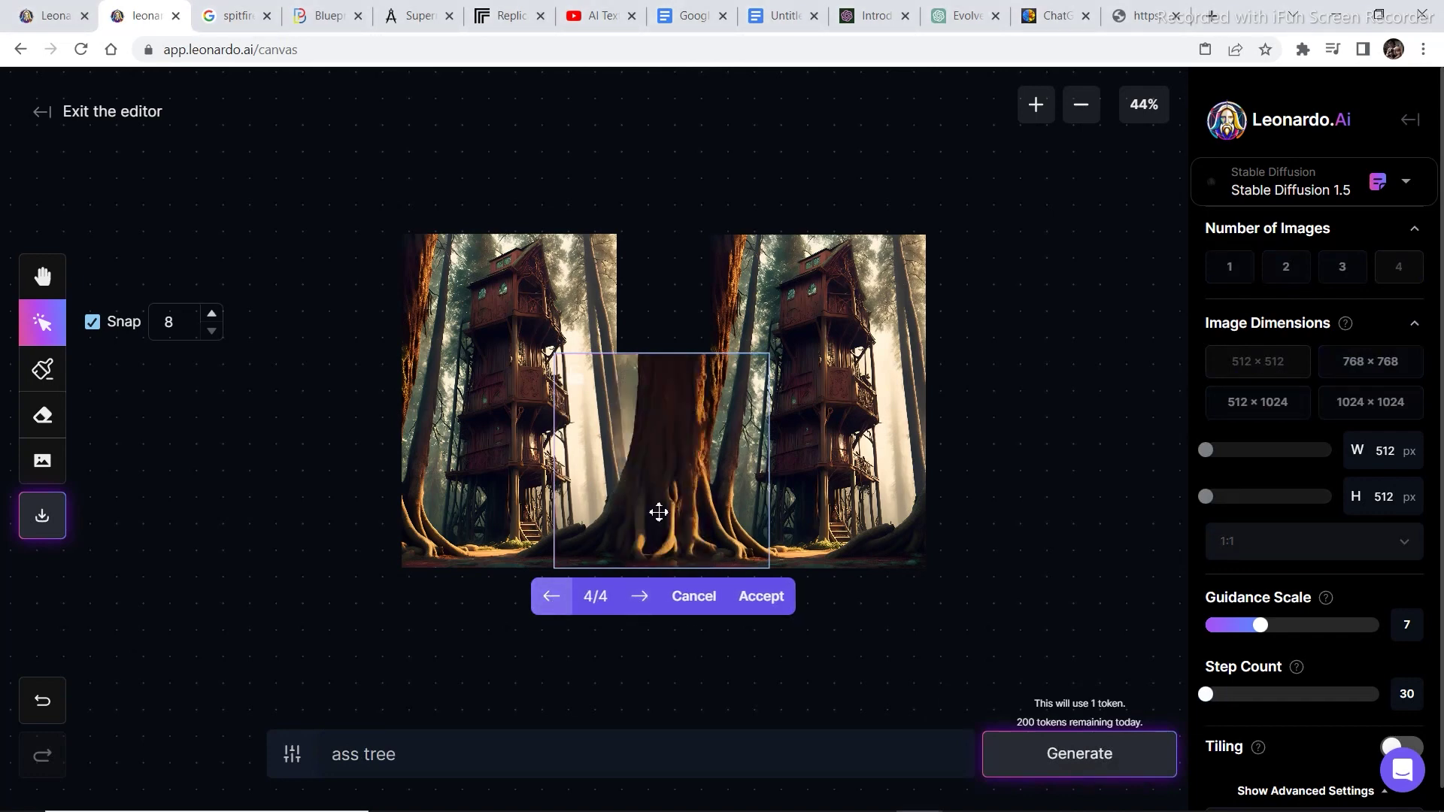
left_click(753, 595)
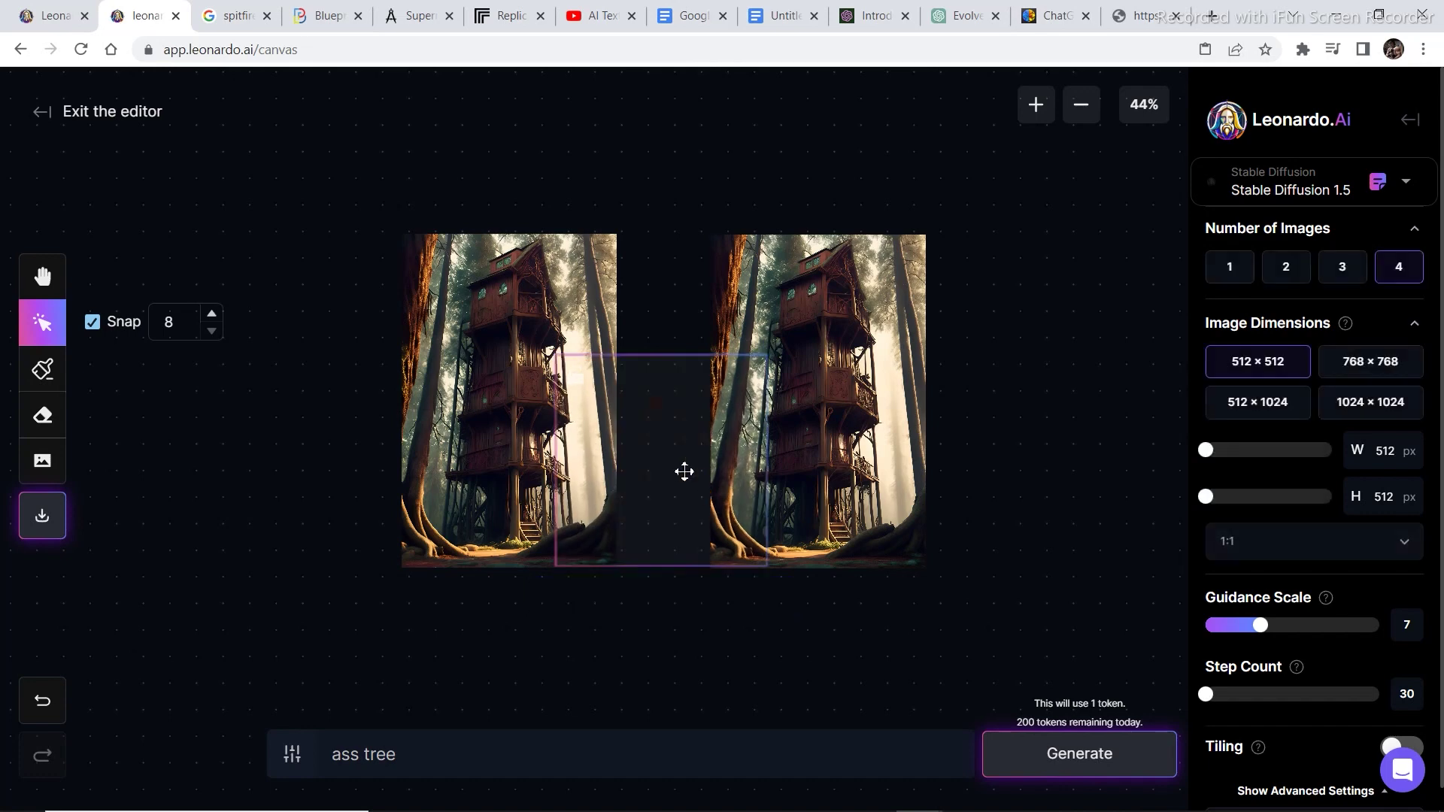
Step: Fill the empty gap above the trunk and accept the result
left_click_drag(684, 471, 687, 348)
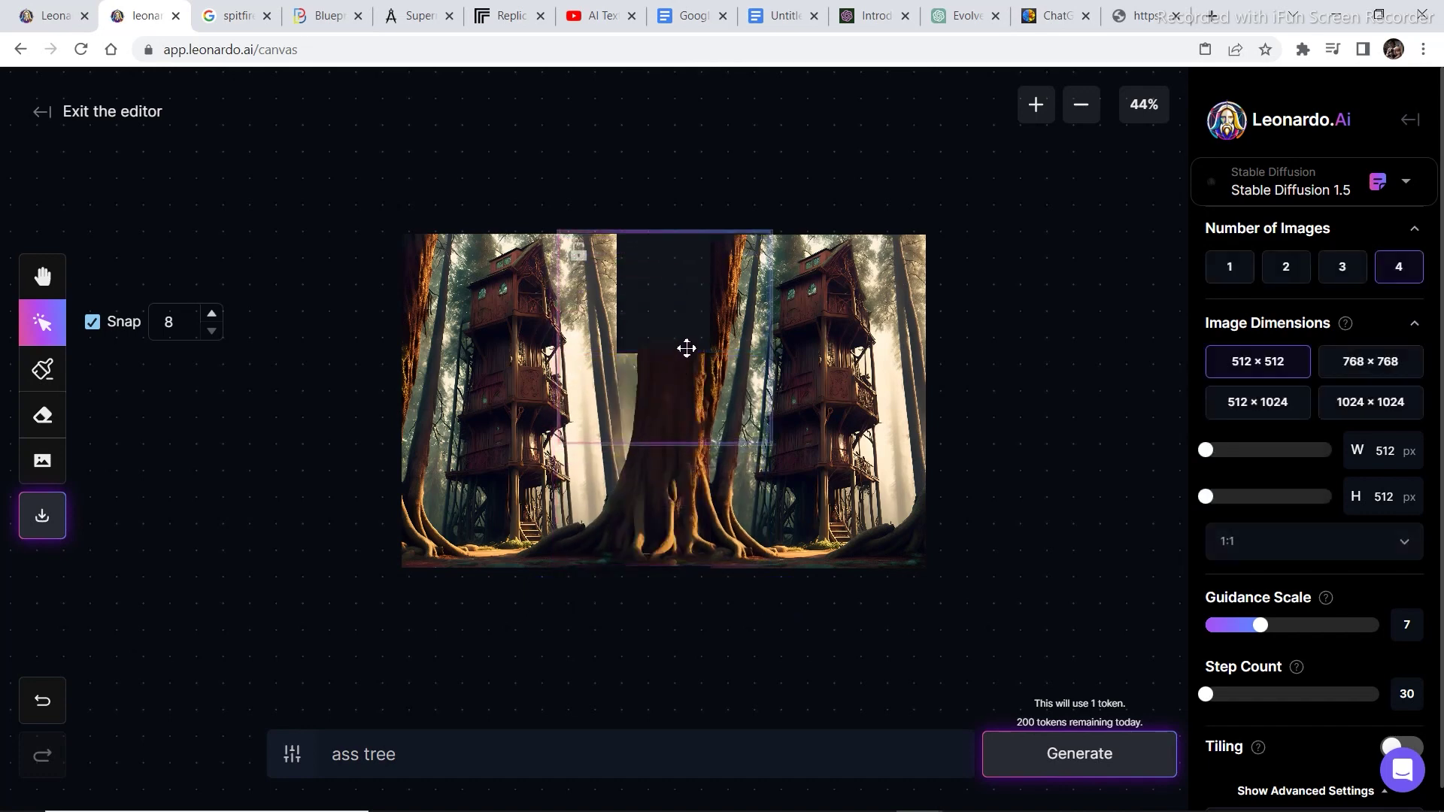
left_click(1089, 774)
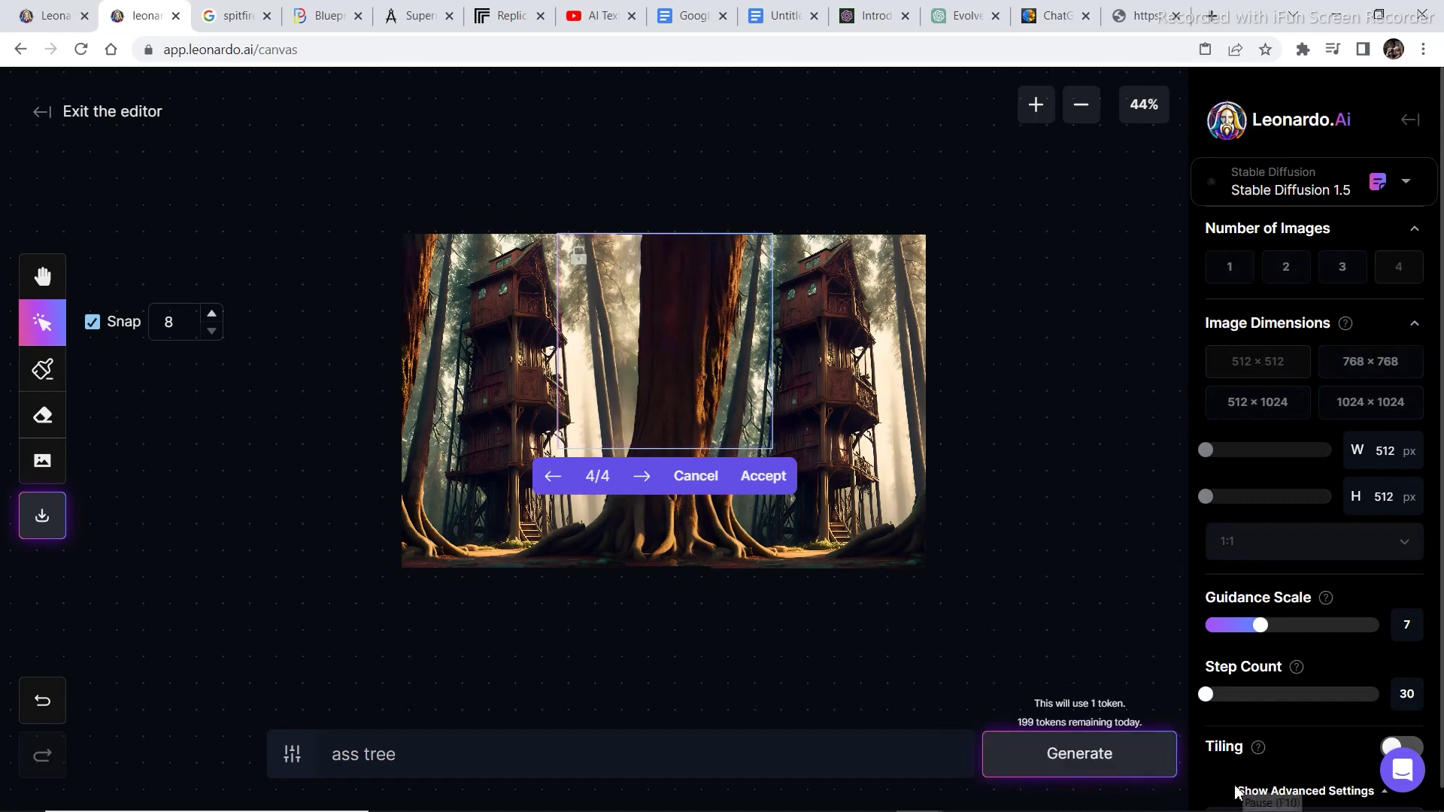
left_click(769, 485)
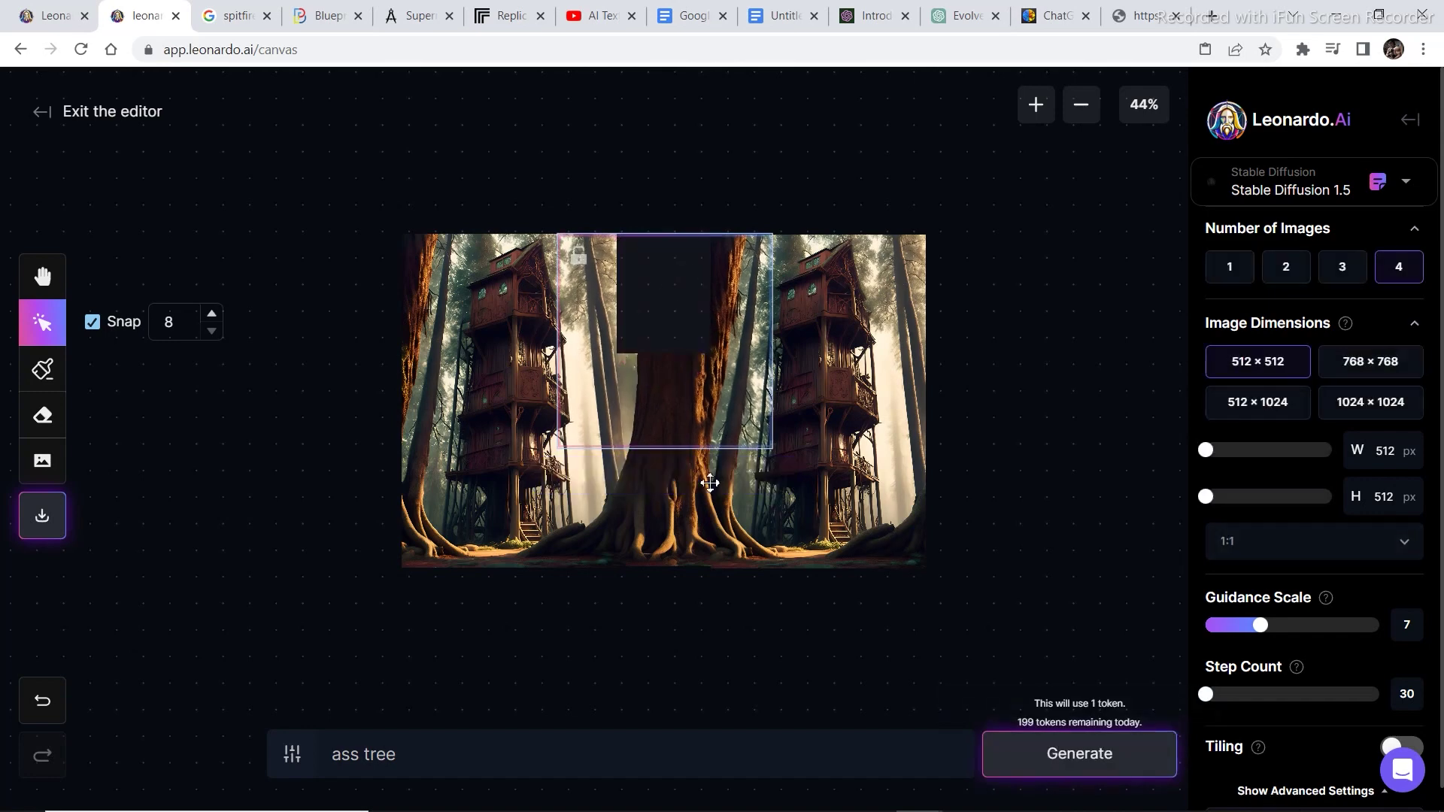
Step: Frame the lower-left corner and generate fills with the prompt 'add a lake'
left_click_drag(670, 406, 265, 543)
left_click_drag(606, 412, 677, 388)
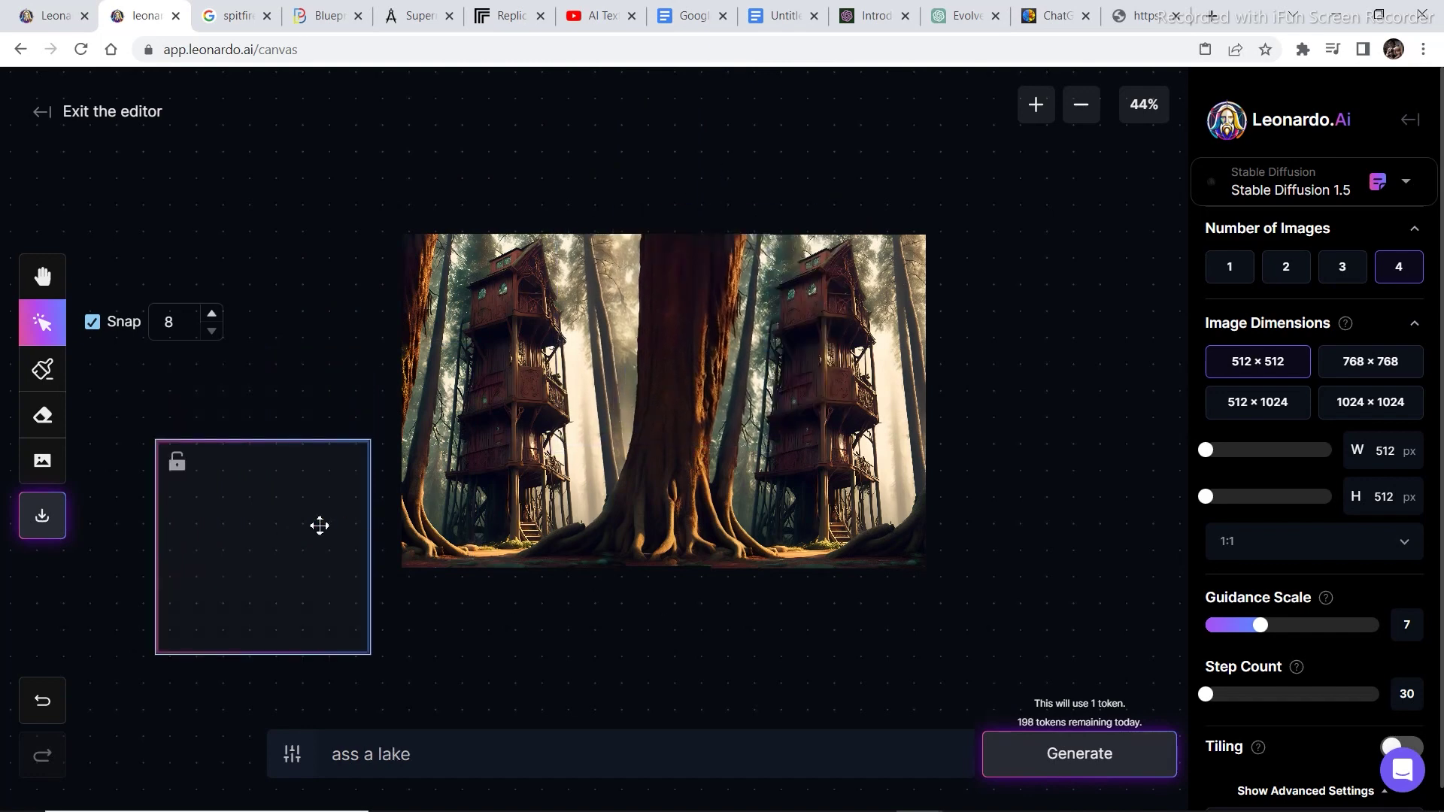
left_click_drag(320, 526, 574, 536)
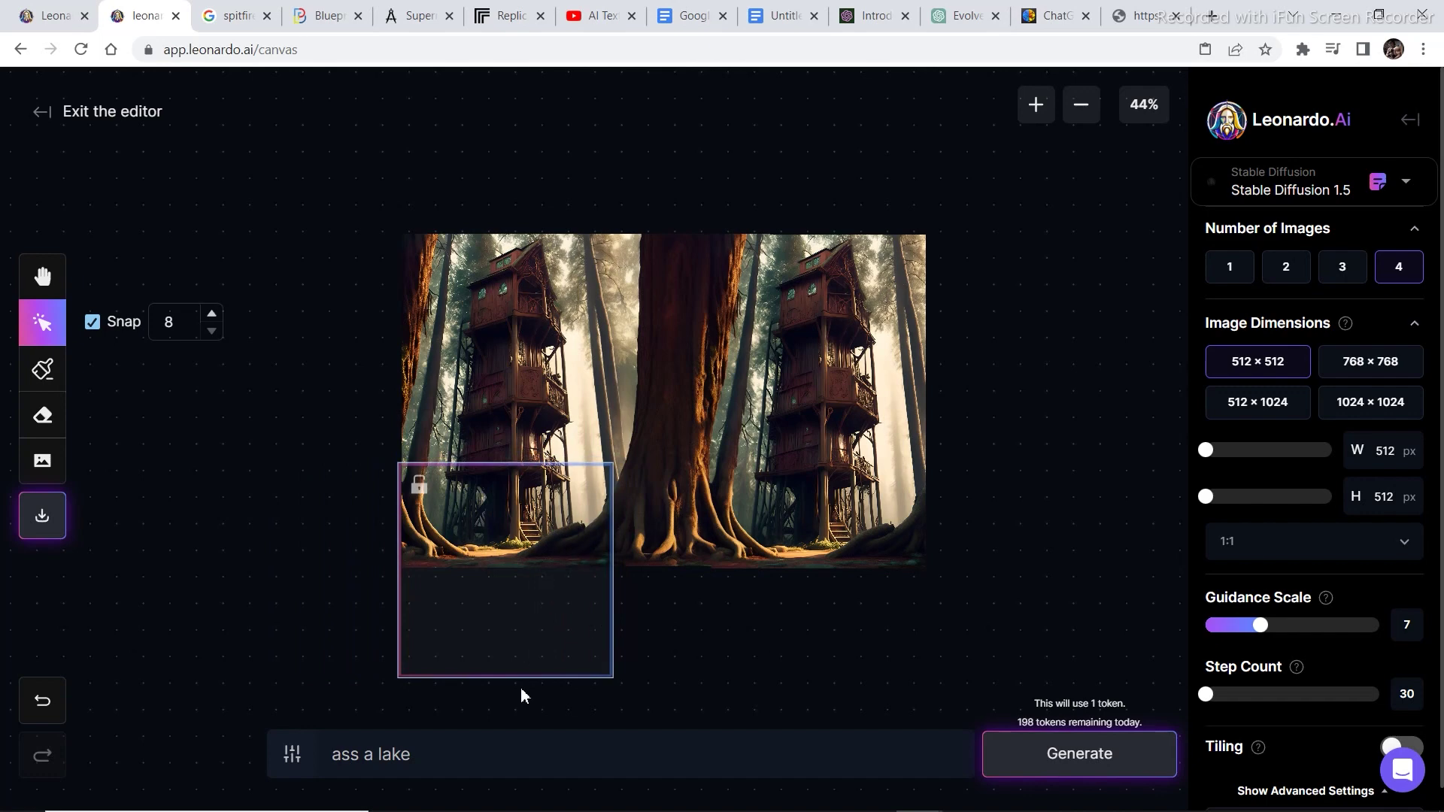
left_click(359, 754)
key("BackSpace")
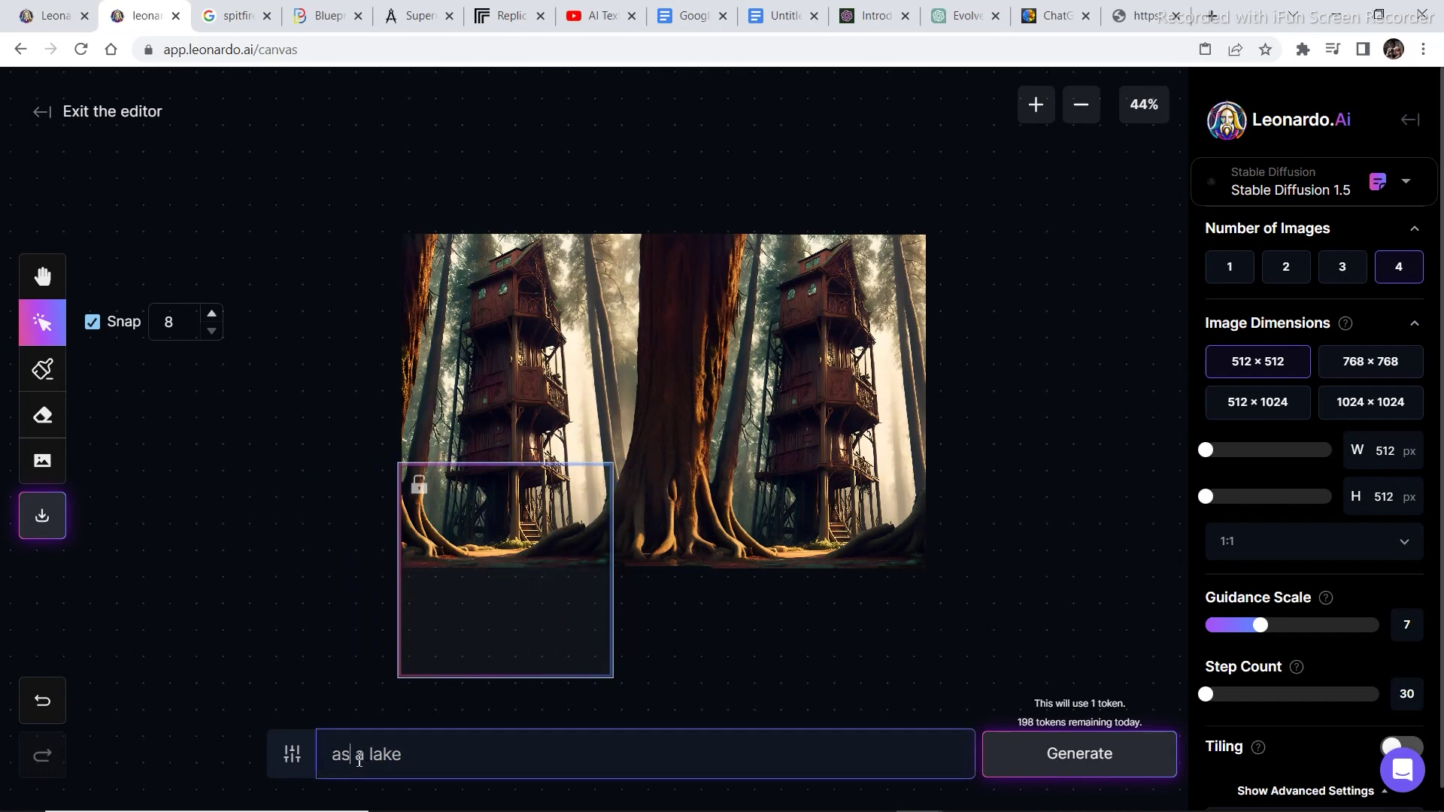
key("BackSpace")
type("dd")
left_click(1080, 756)
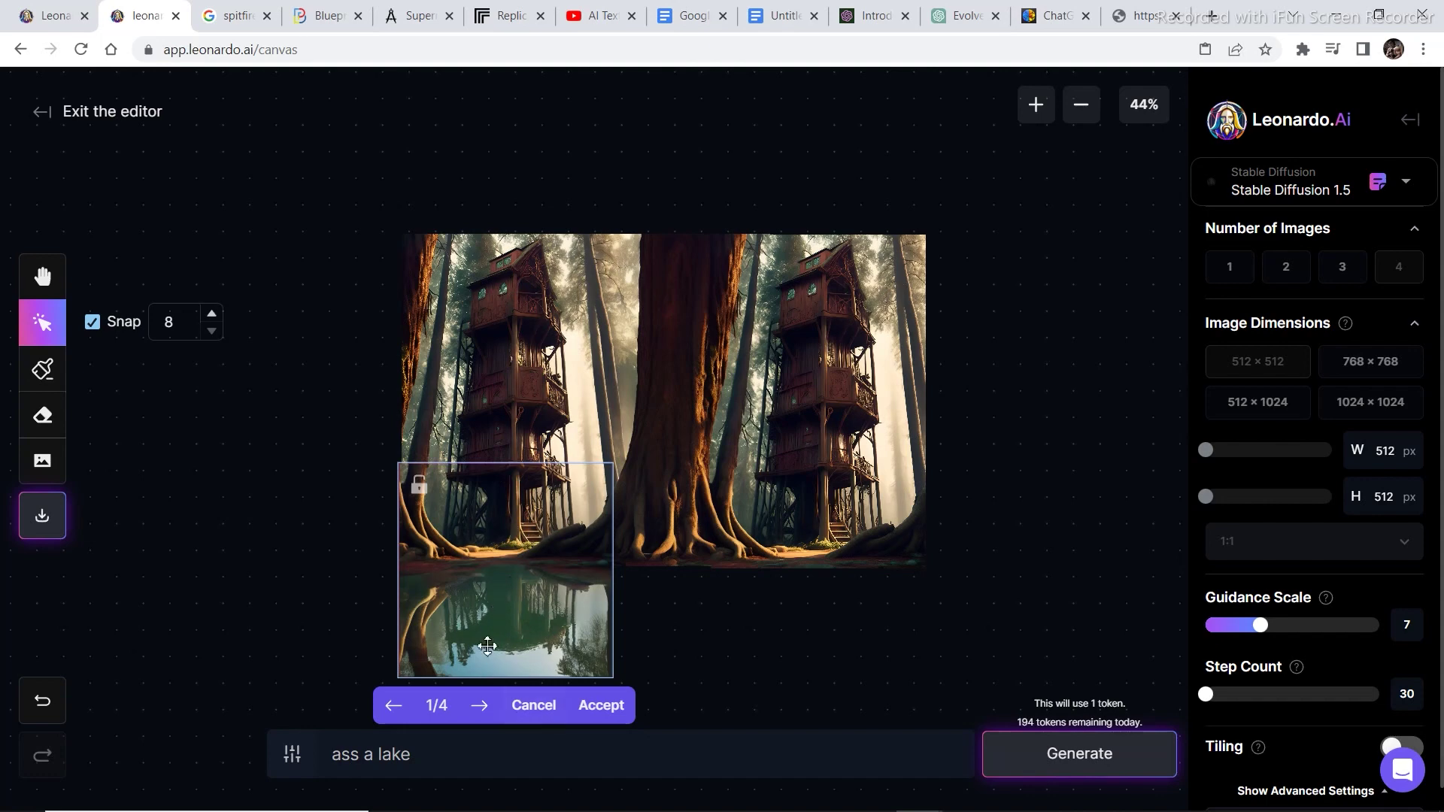
Step: Browse the lake variants and accept the reflecting pond, variant 1/4
left_click(489, 716)
left_click(489, 718)
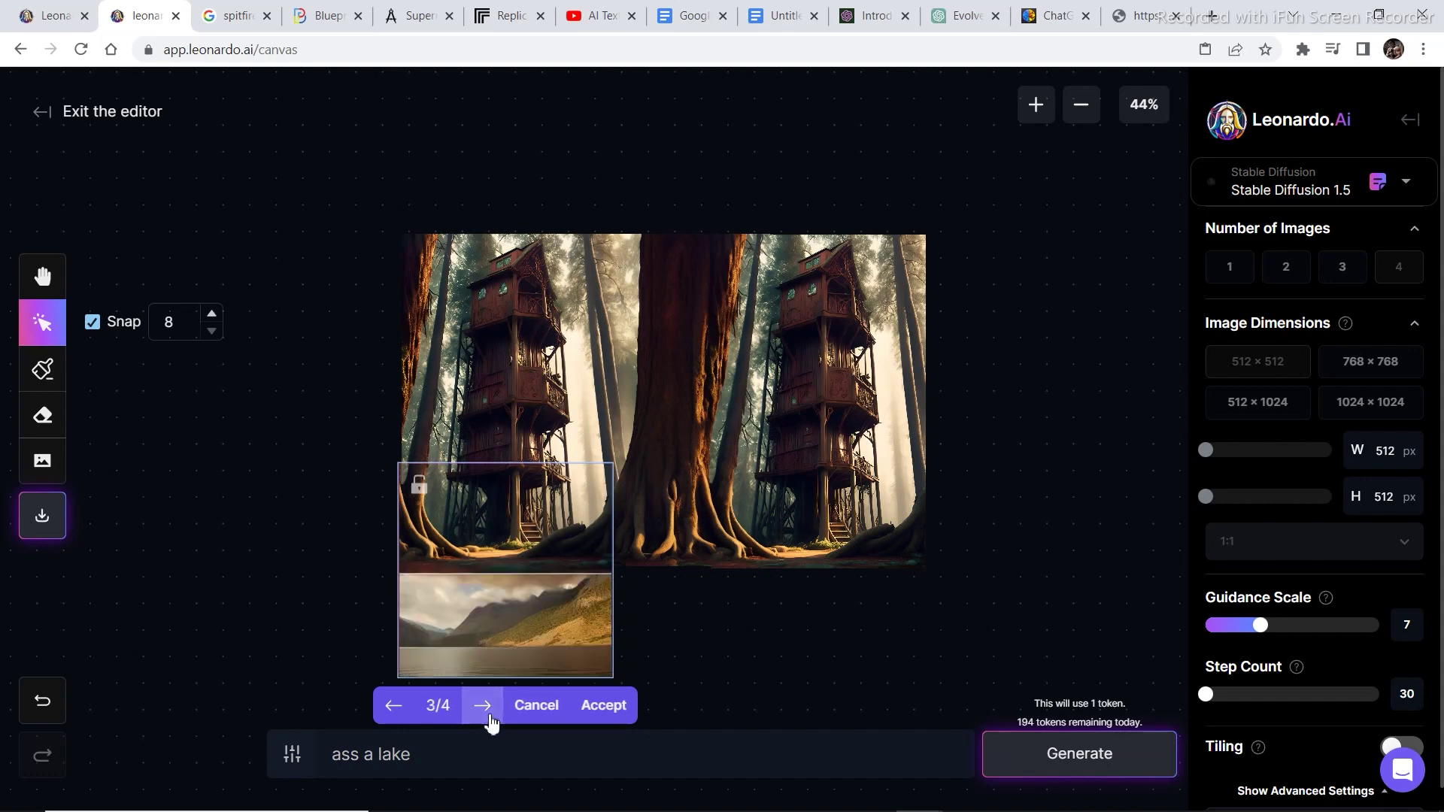
left_click(488, 718)
left_click(397, 708)
left_click(395, 708)
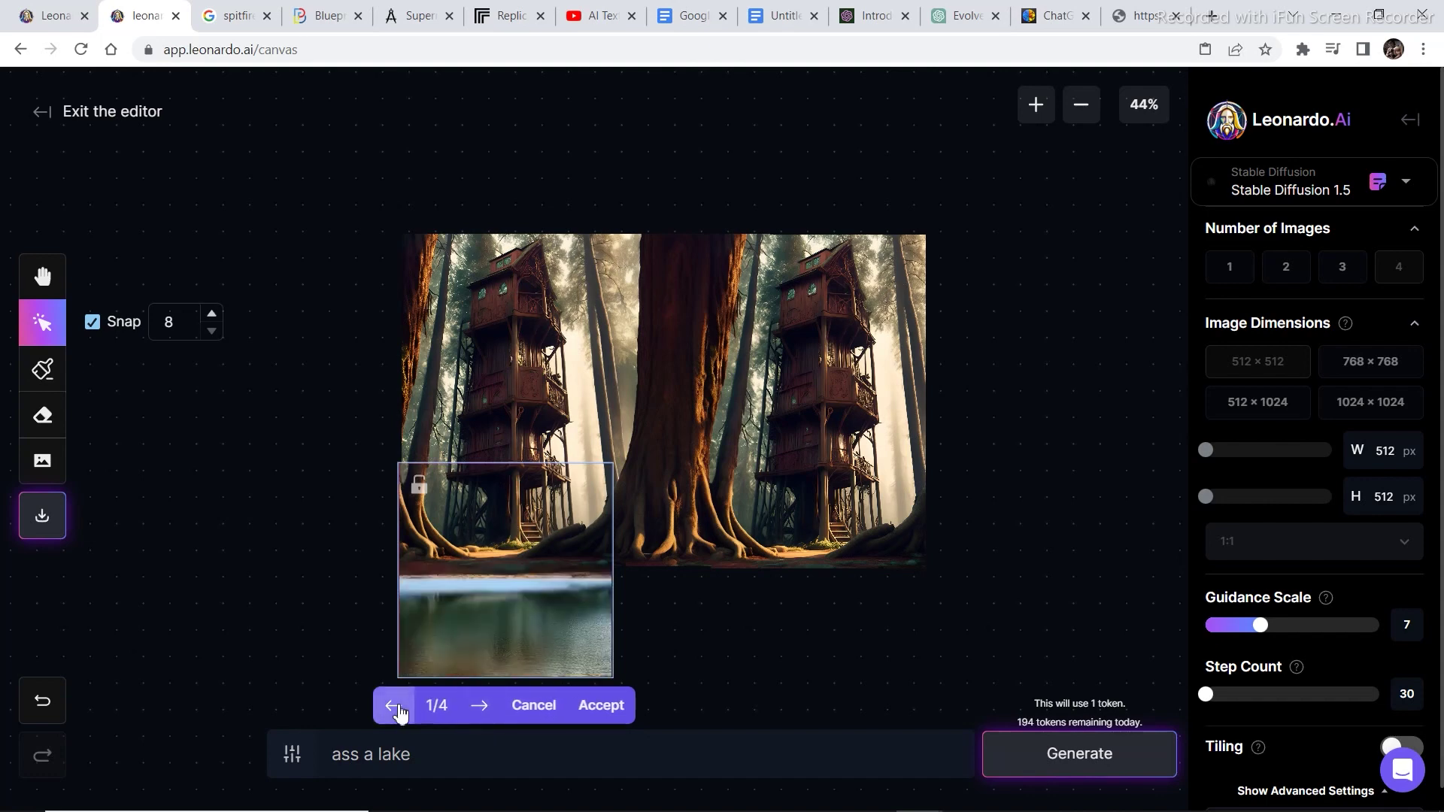
left_click(395, 708)
left_click(607, 710)
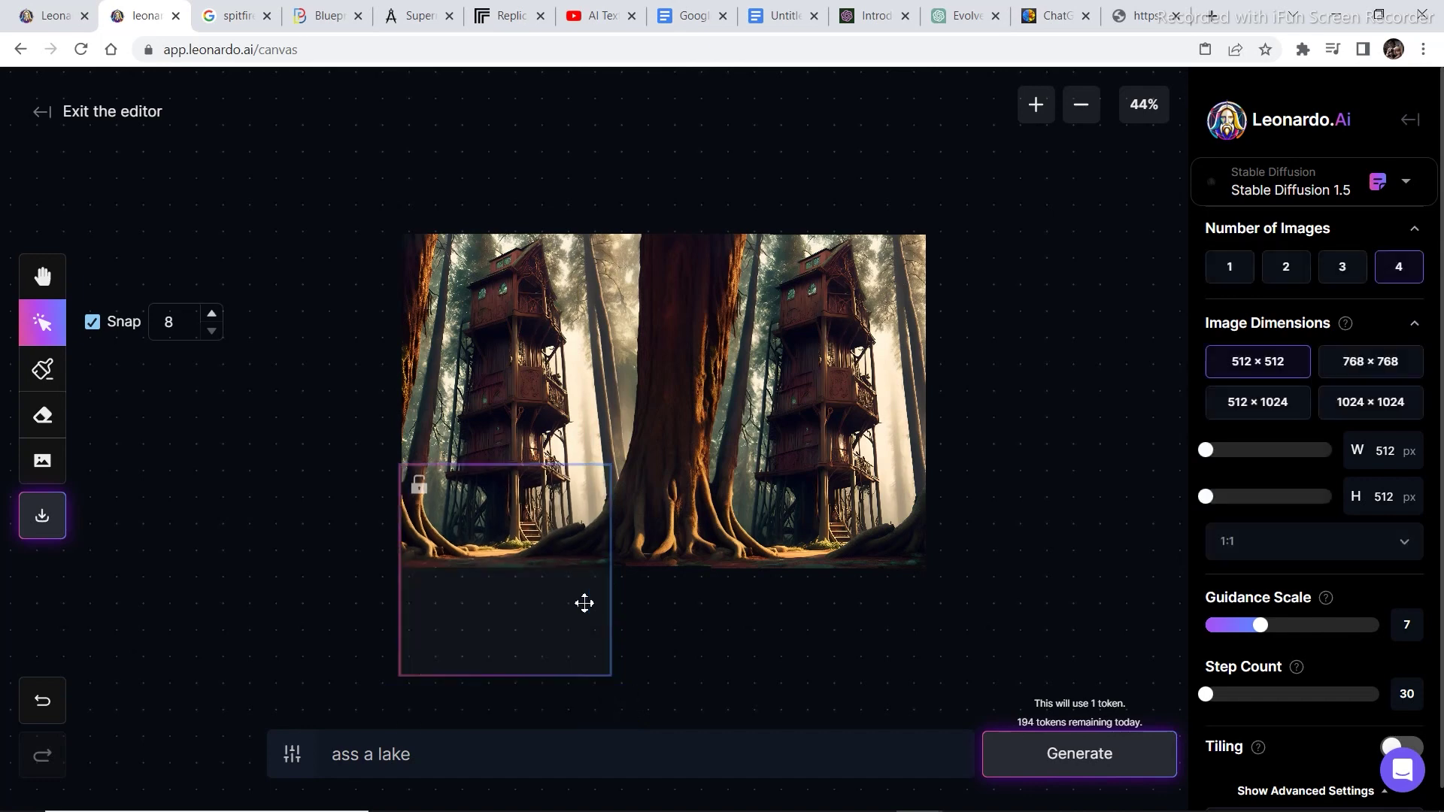
Step: Generate lake fills in a frame beneath the central trunk
left_click_drag(546, 591, 681, 592)
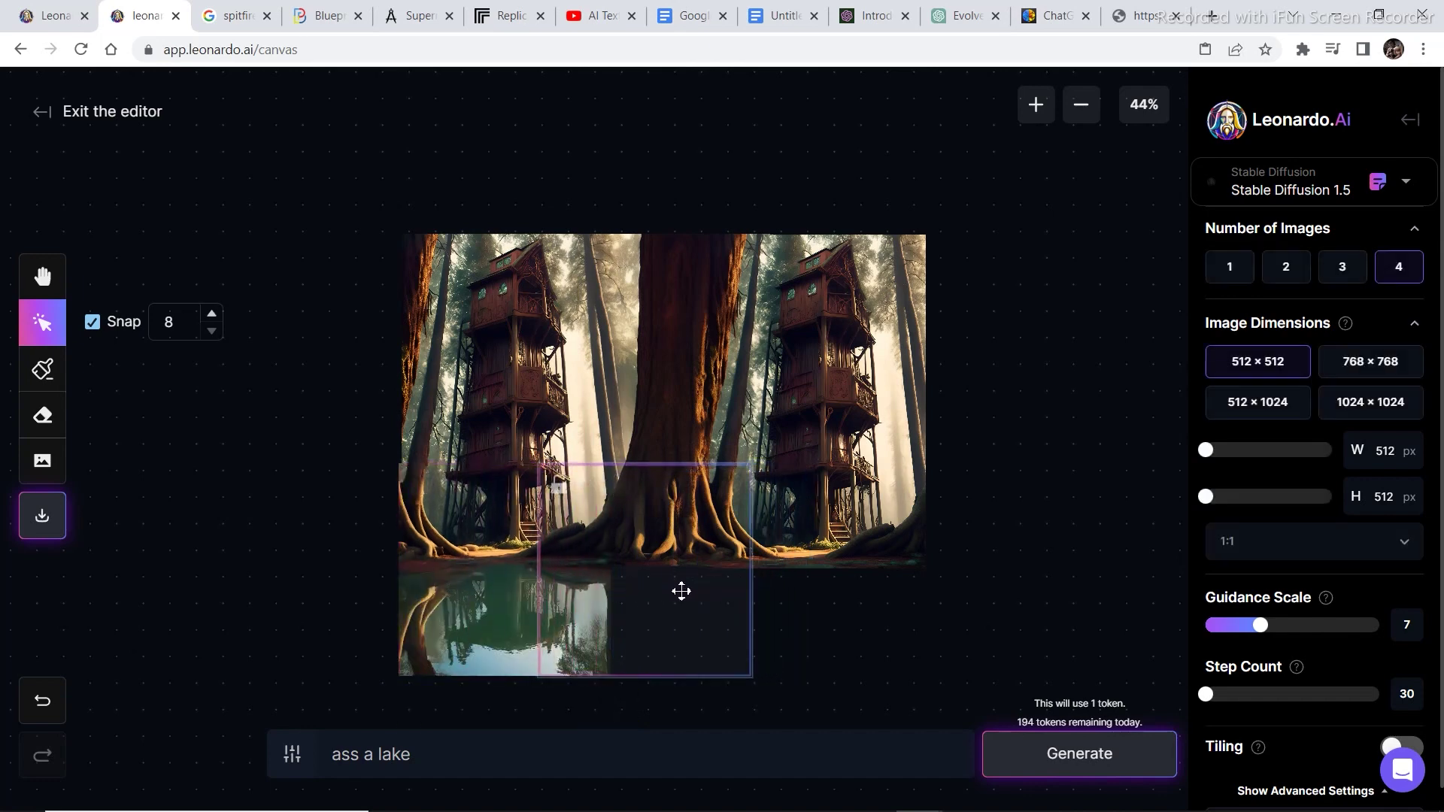
left_click(1068, 757)
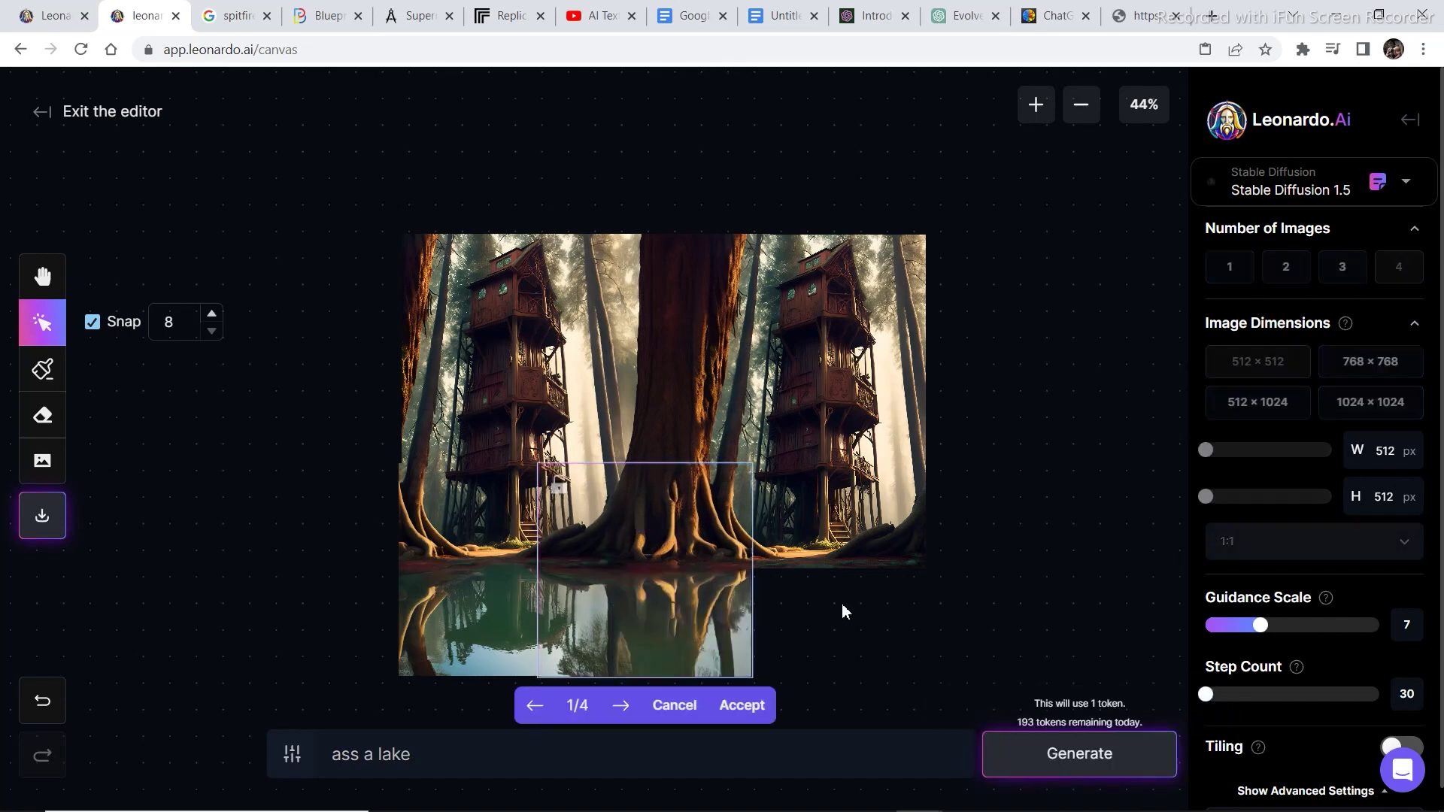
left_click_drag(699, 573, 775, 574)
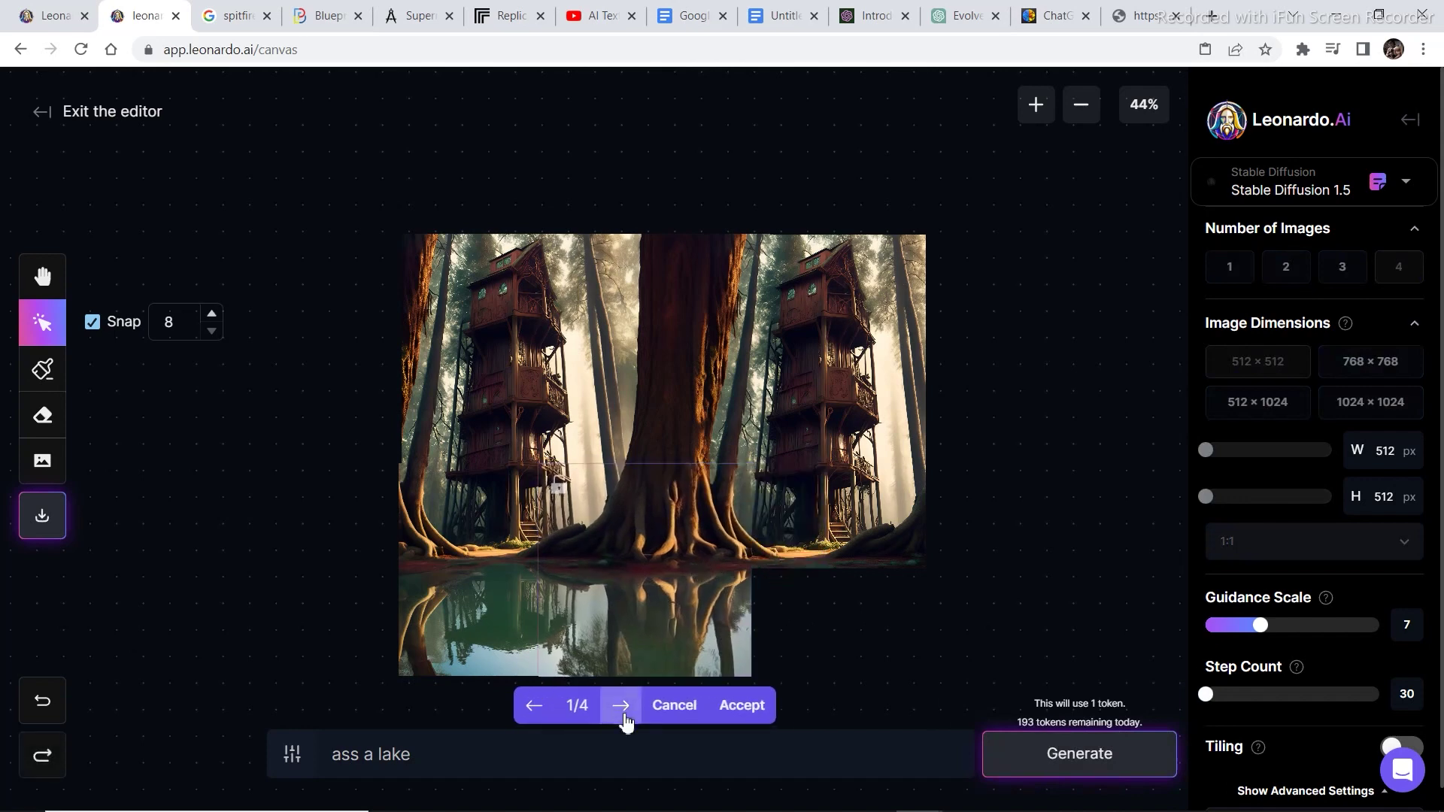
Step: Accept lake variant 3/4, then discard the boat variants under the right treehouse
left_click(624, 718)
left_click(625, 717)
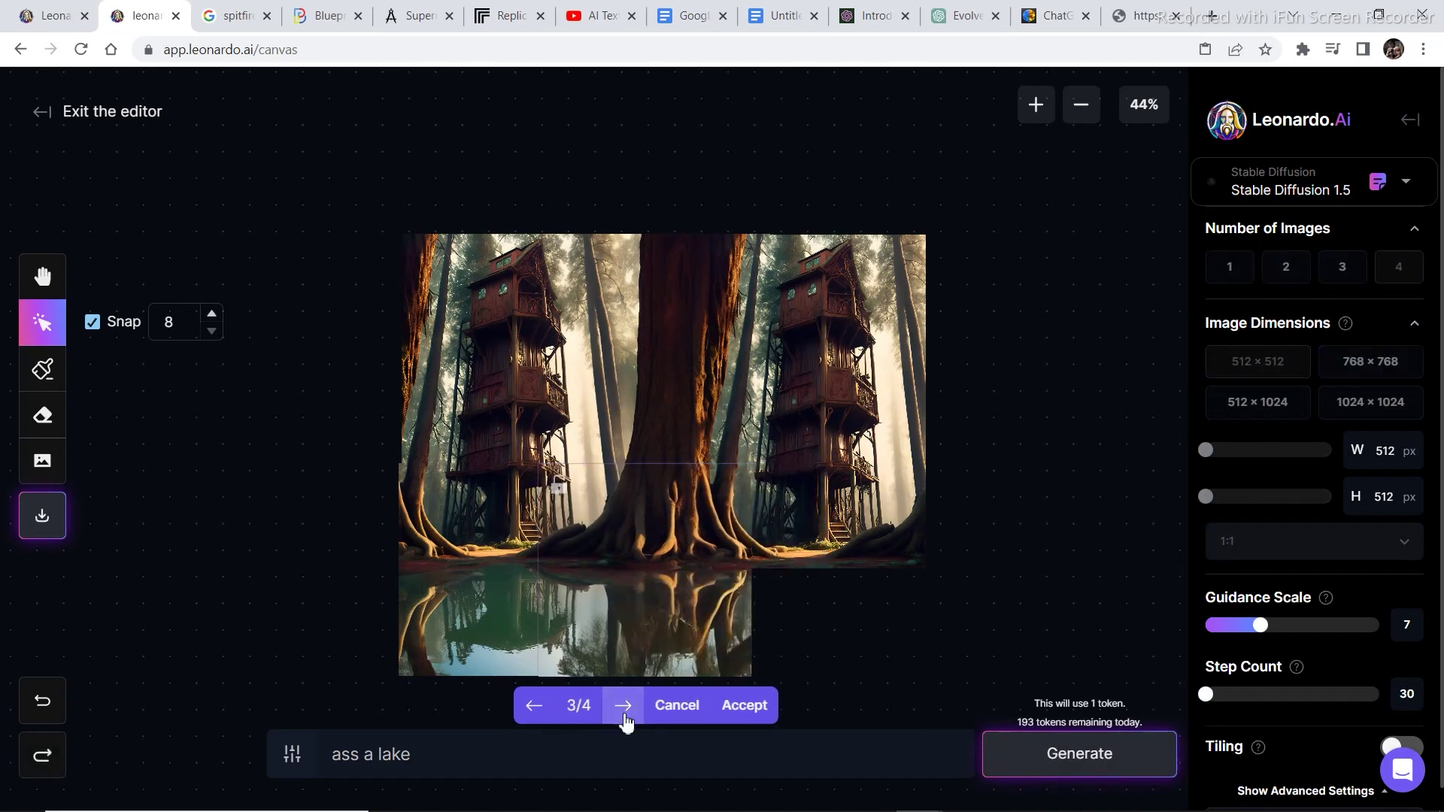
left_click(625, 717)
left_click(537, 706)
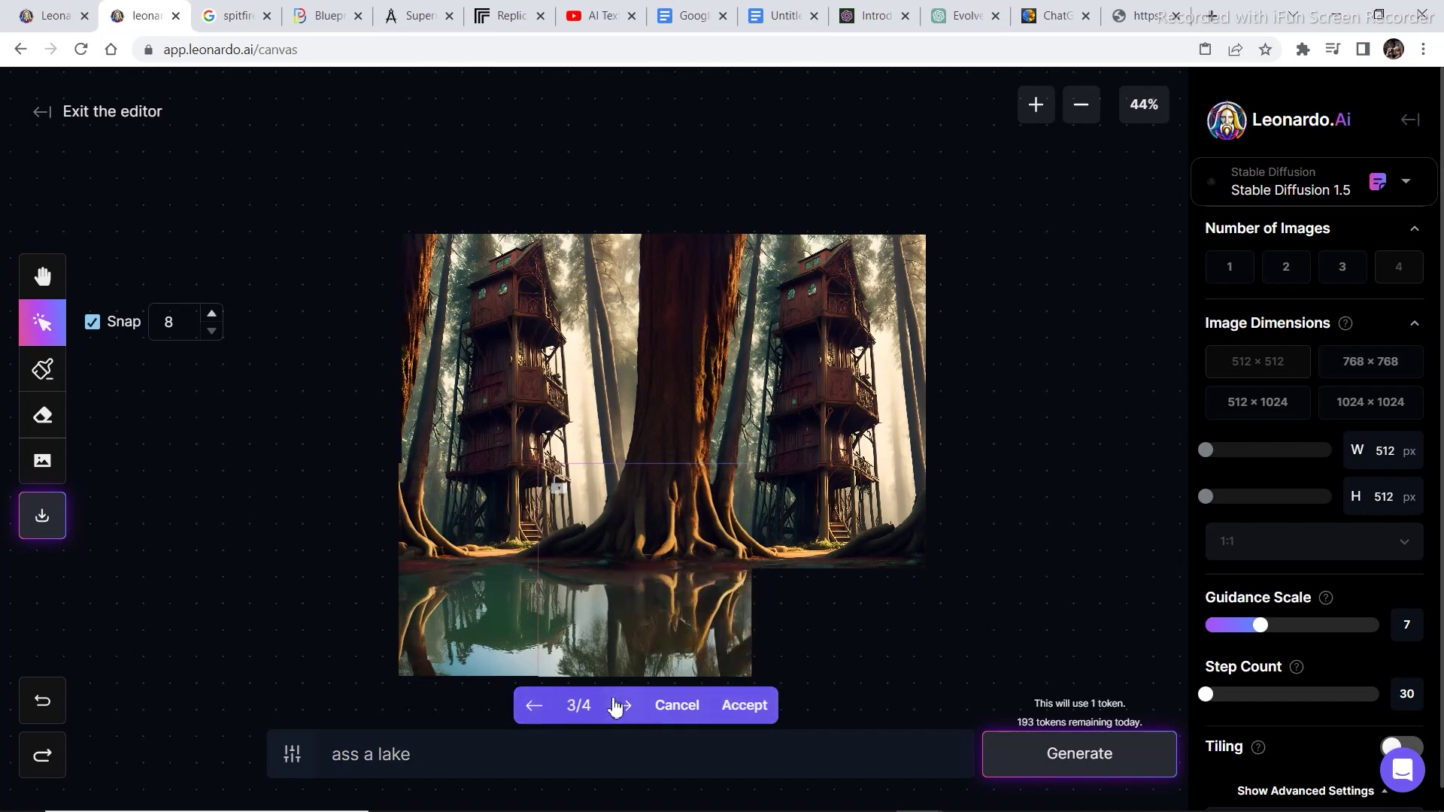
left_click(541, 705)
left_click(624, 706)
left_click(752, 711)
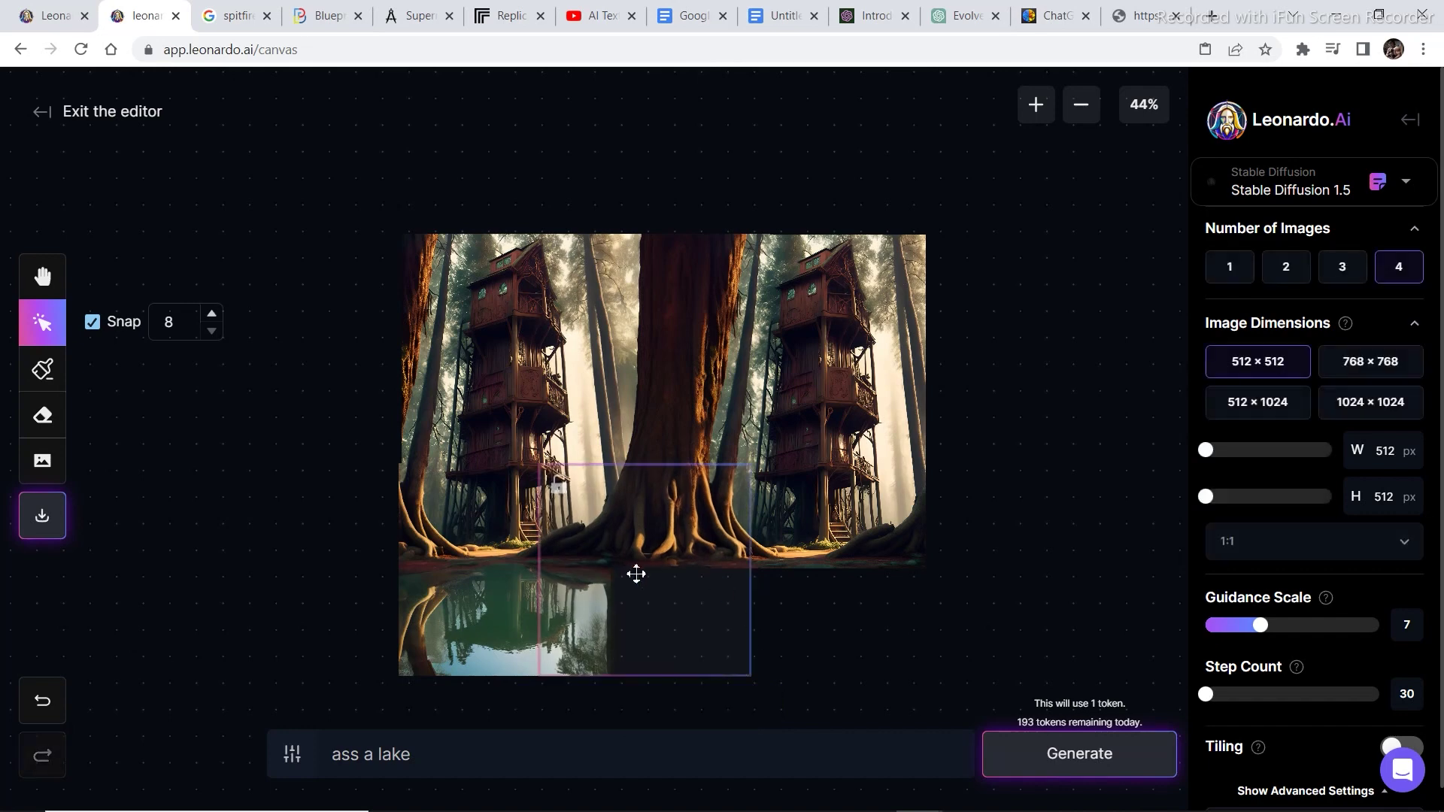
left_click_drag(689, 592, 845, 596)
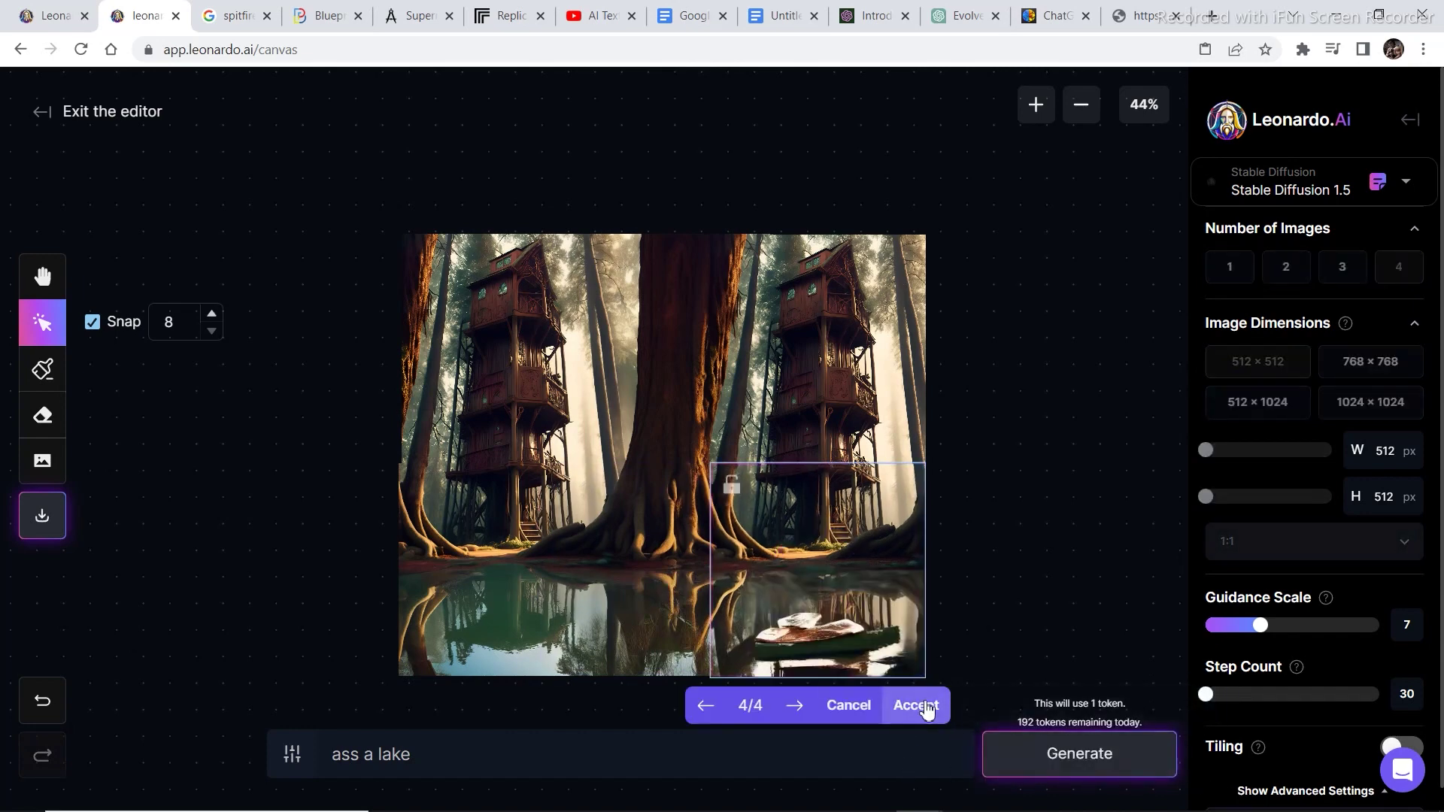
left_click(926, 707)
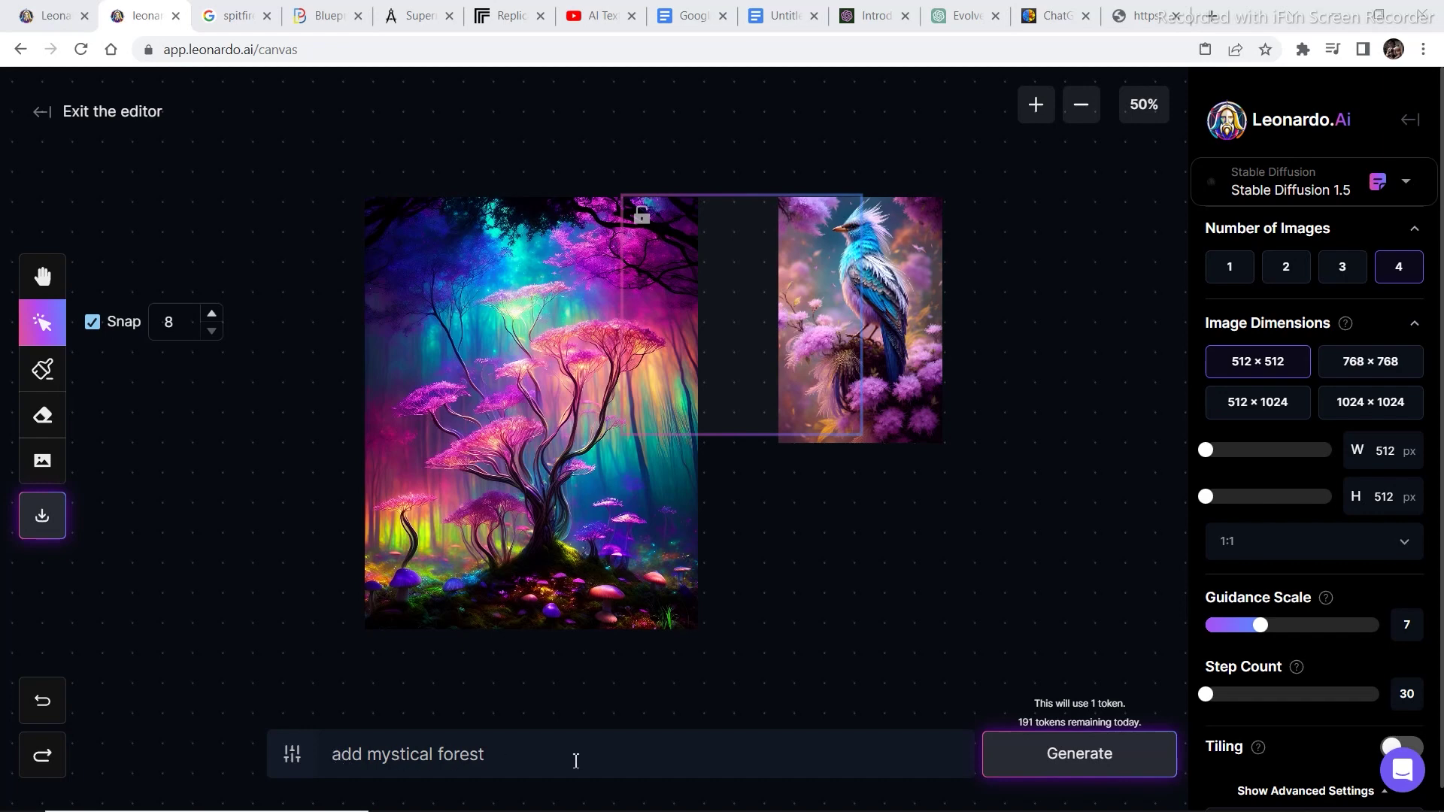
Step: Generate and accept forest joining the glowing tree and blue bird images
left_click(1077, 753)
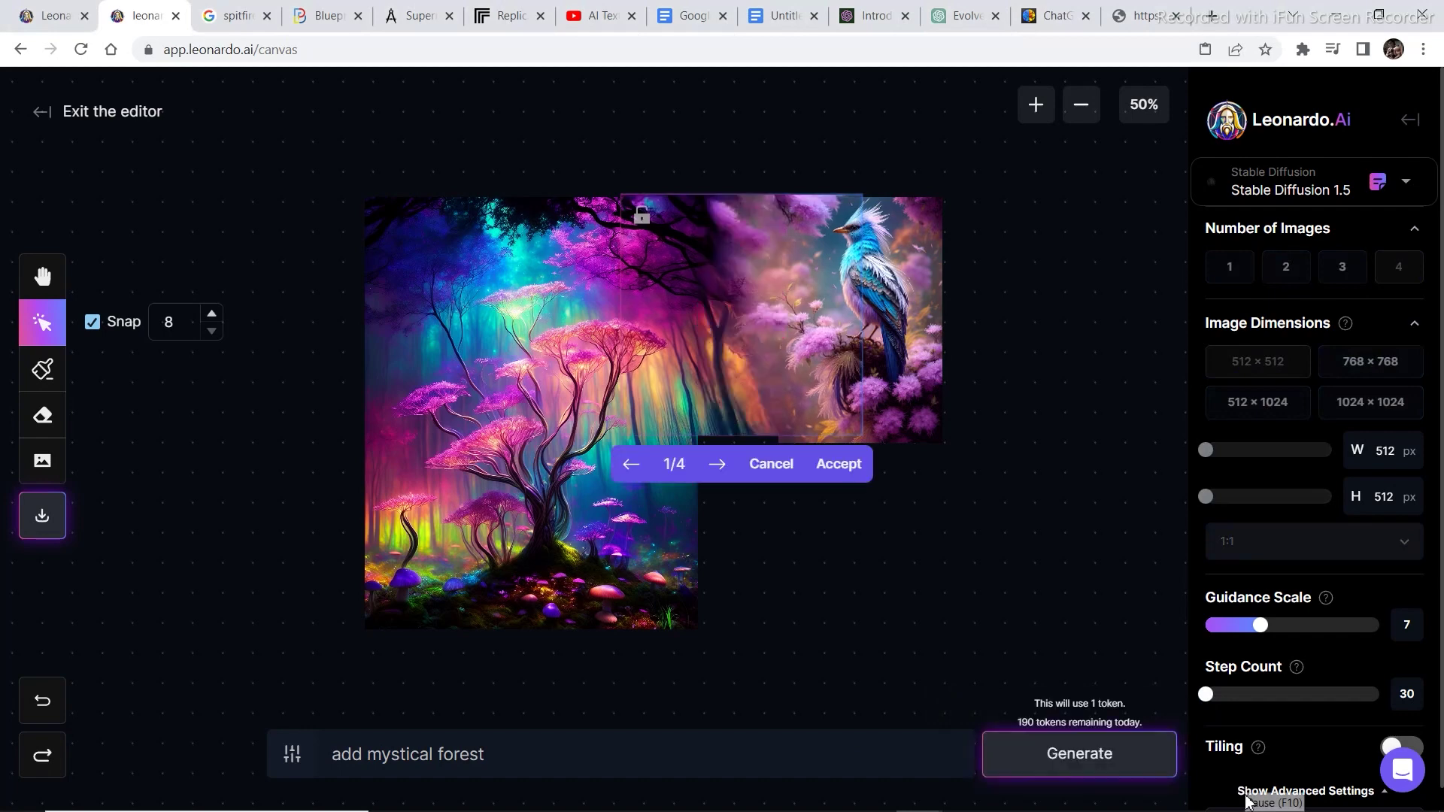
left_click(833, 465)
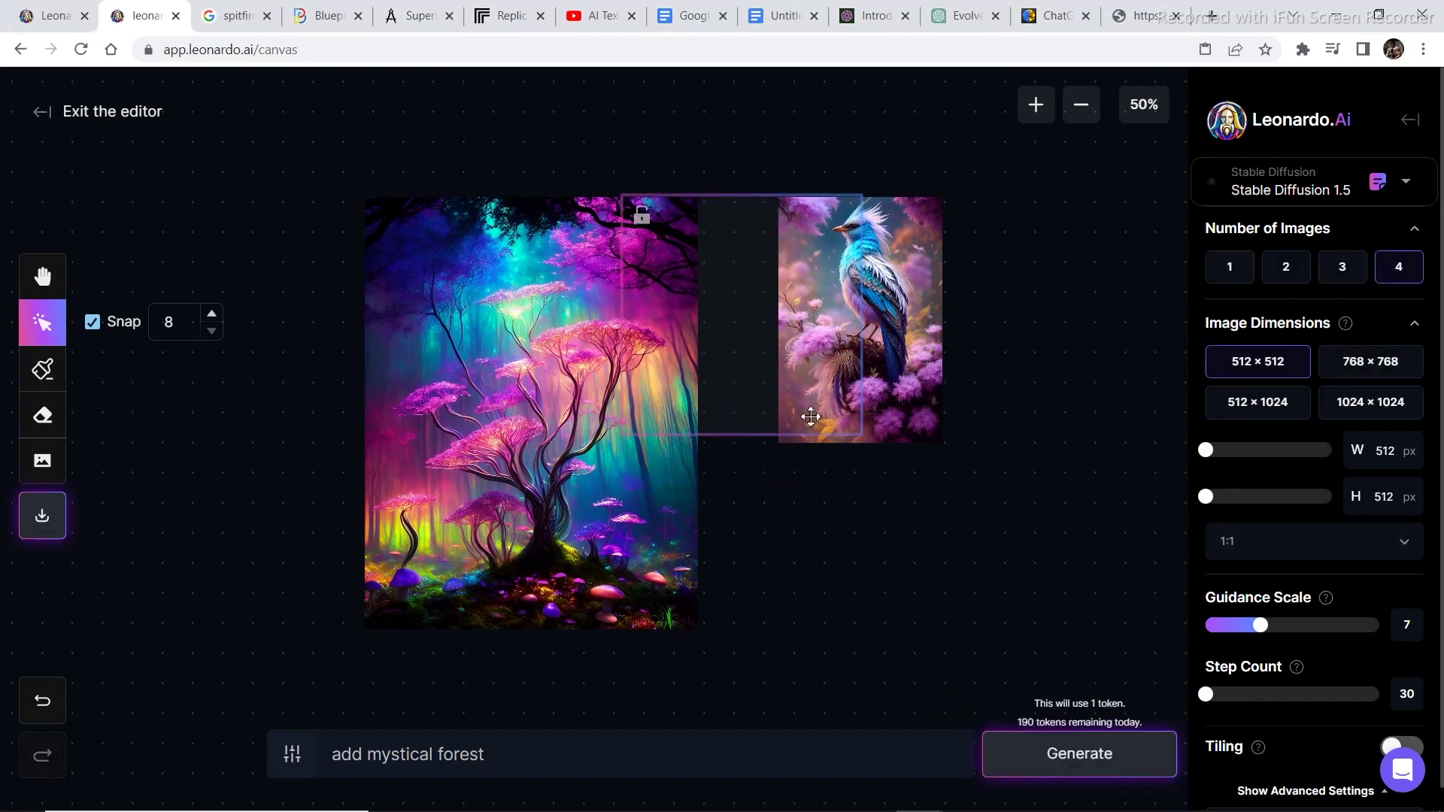
left_click_drag(770, 374, 795, 569)
Step: Fill below the bird with forest, accept path variant 1/4, then generate the remaining strip
left_click(1080, 753)
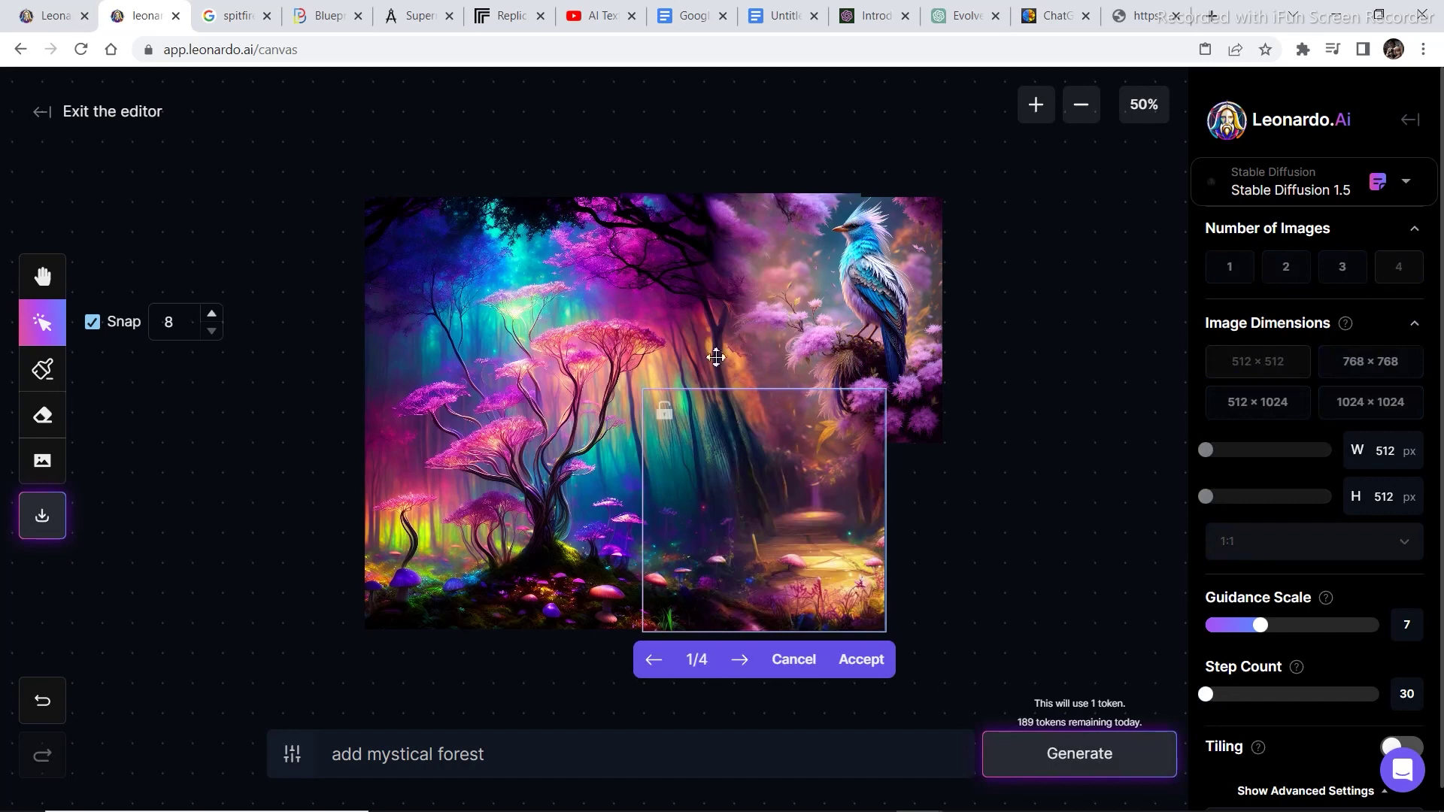
left_click(742, 661)
left_click(742, 661)
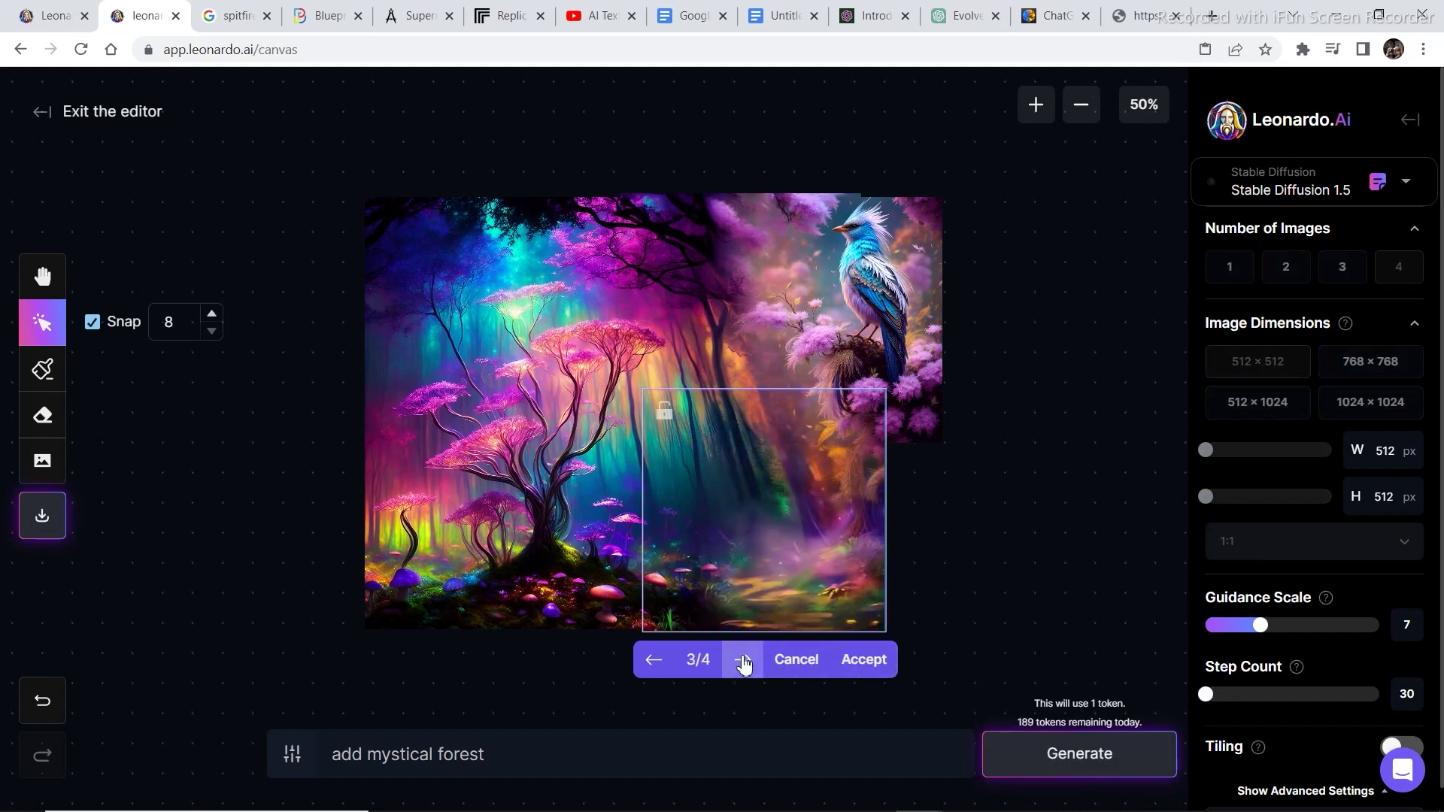
left_click(742, 661)
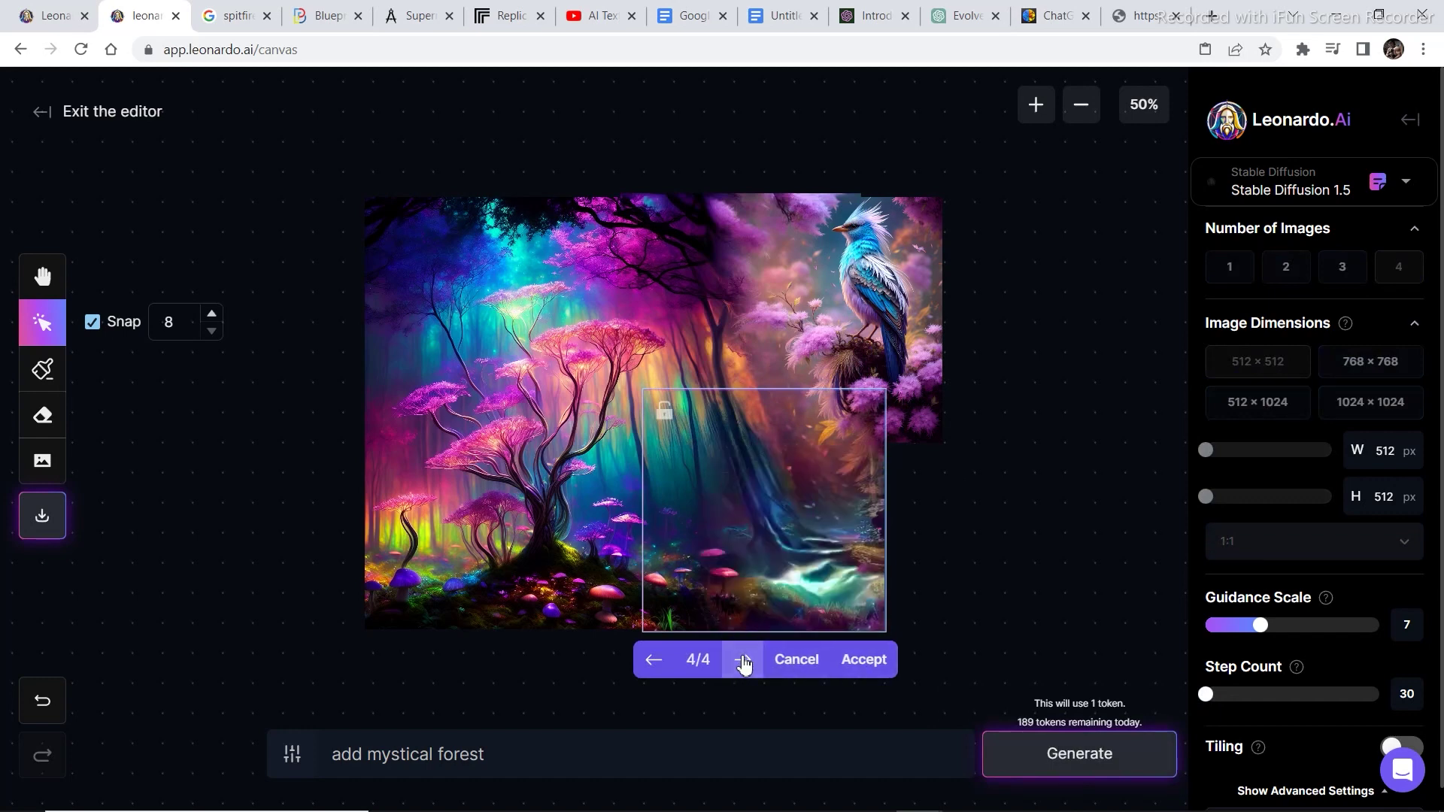
left_click(656, 661)
left_click(656, 661)
left_click(657, 661)
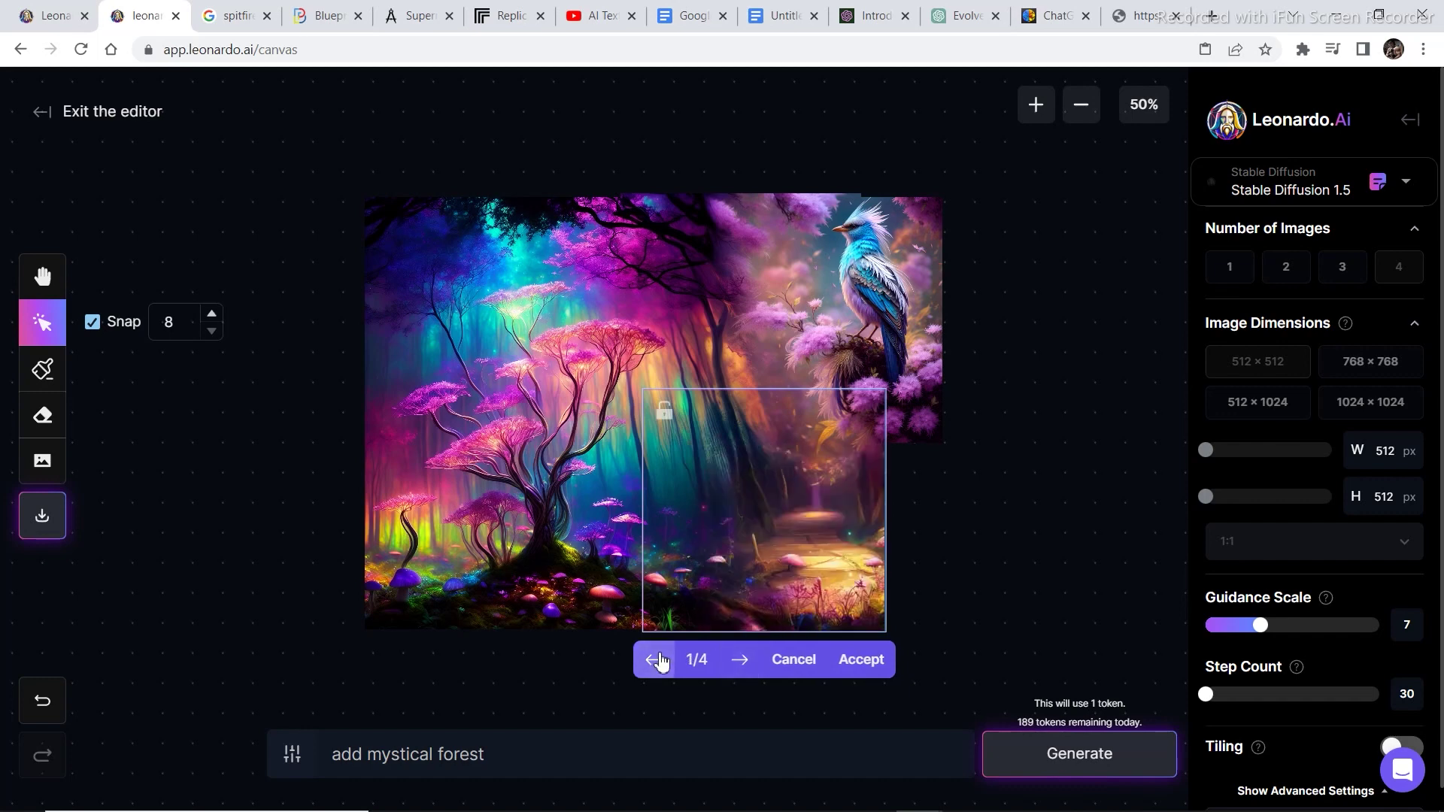
left_click(862, 662)
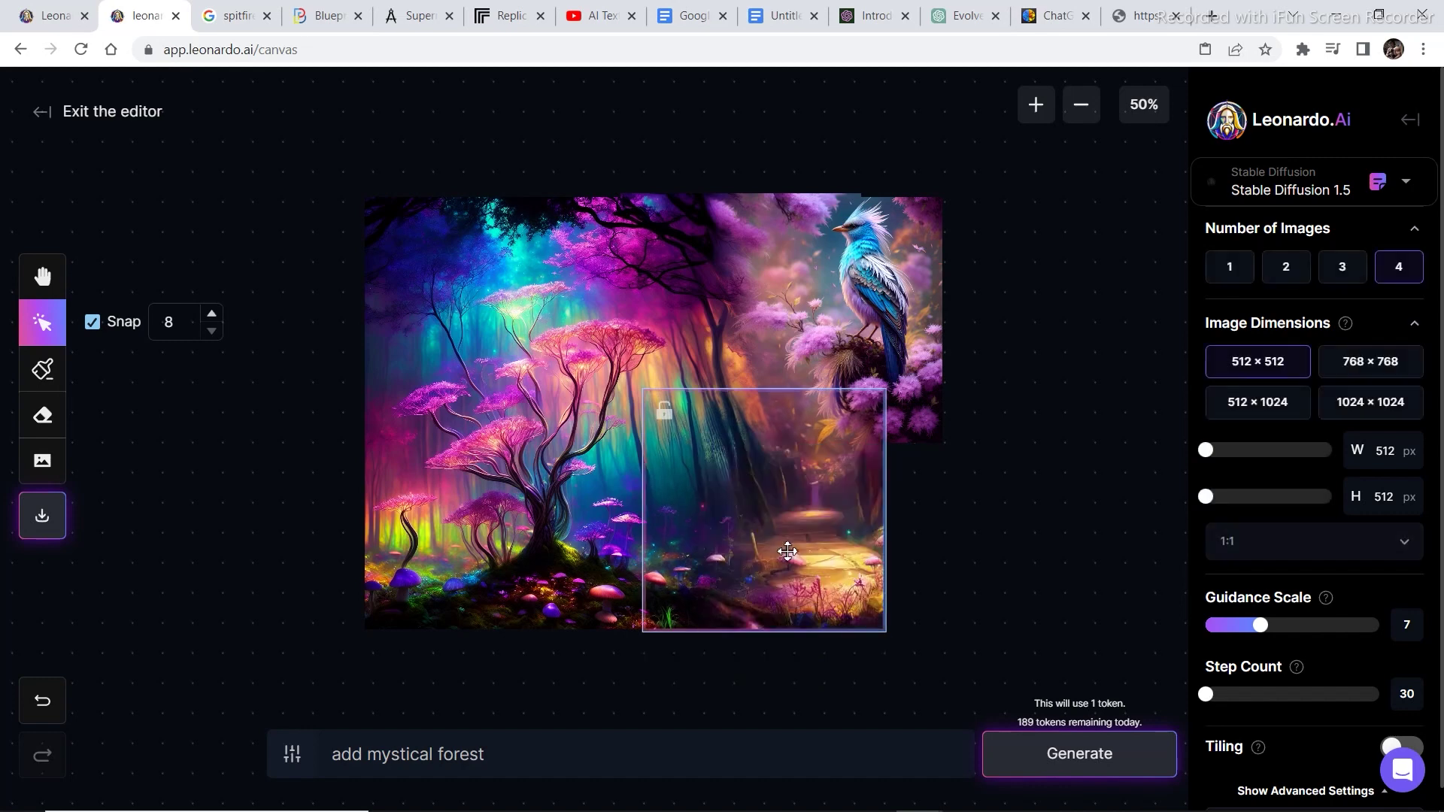
left_click_drag(787, 552, 844, 552)
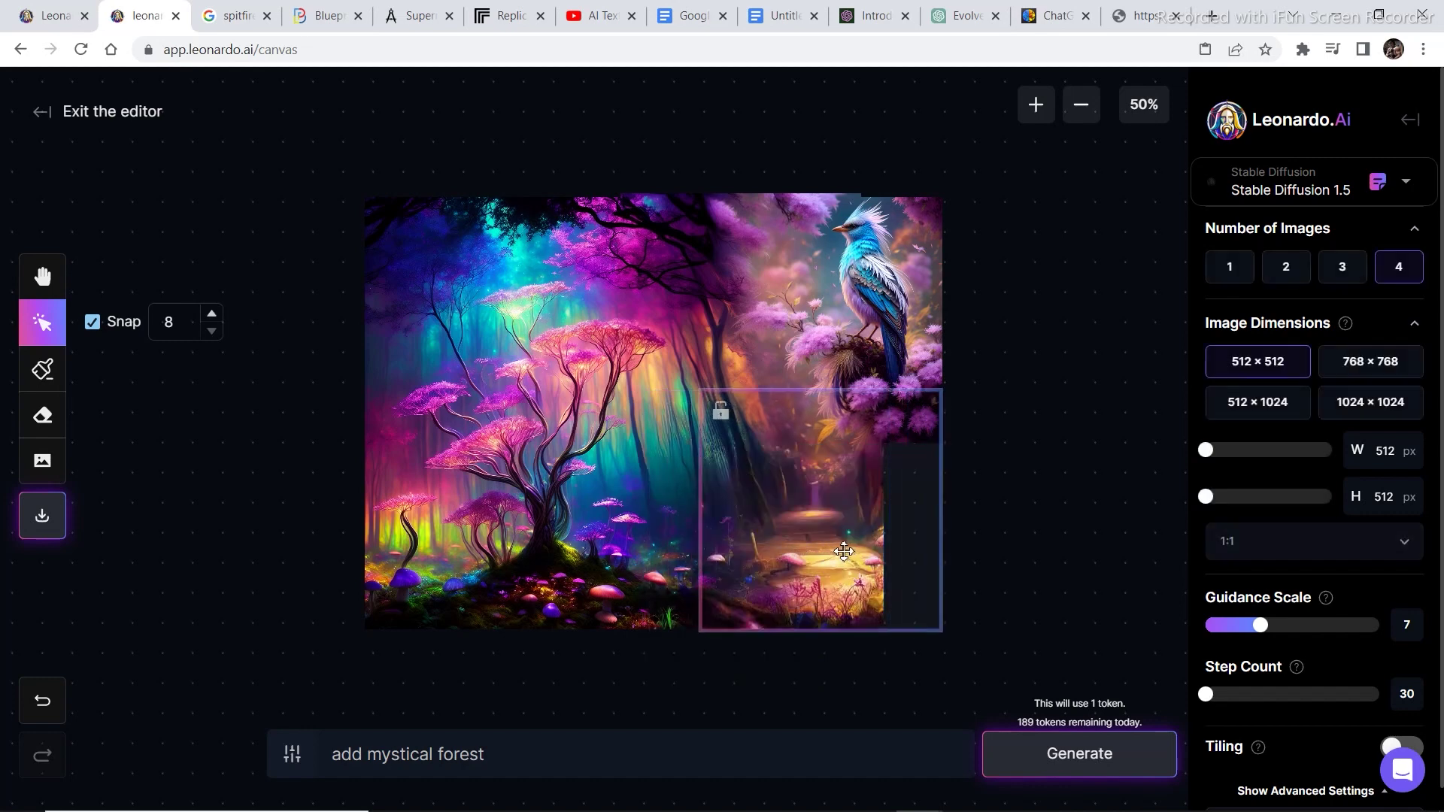
left_click(1045, 754)
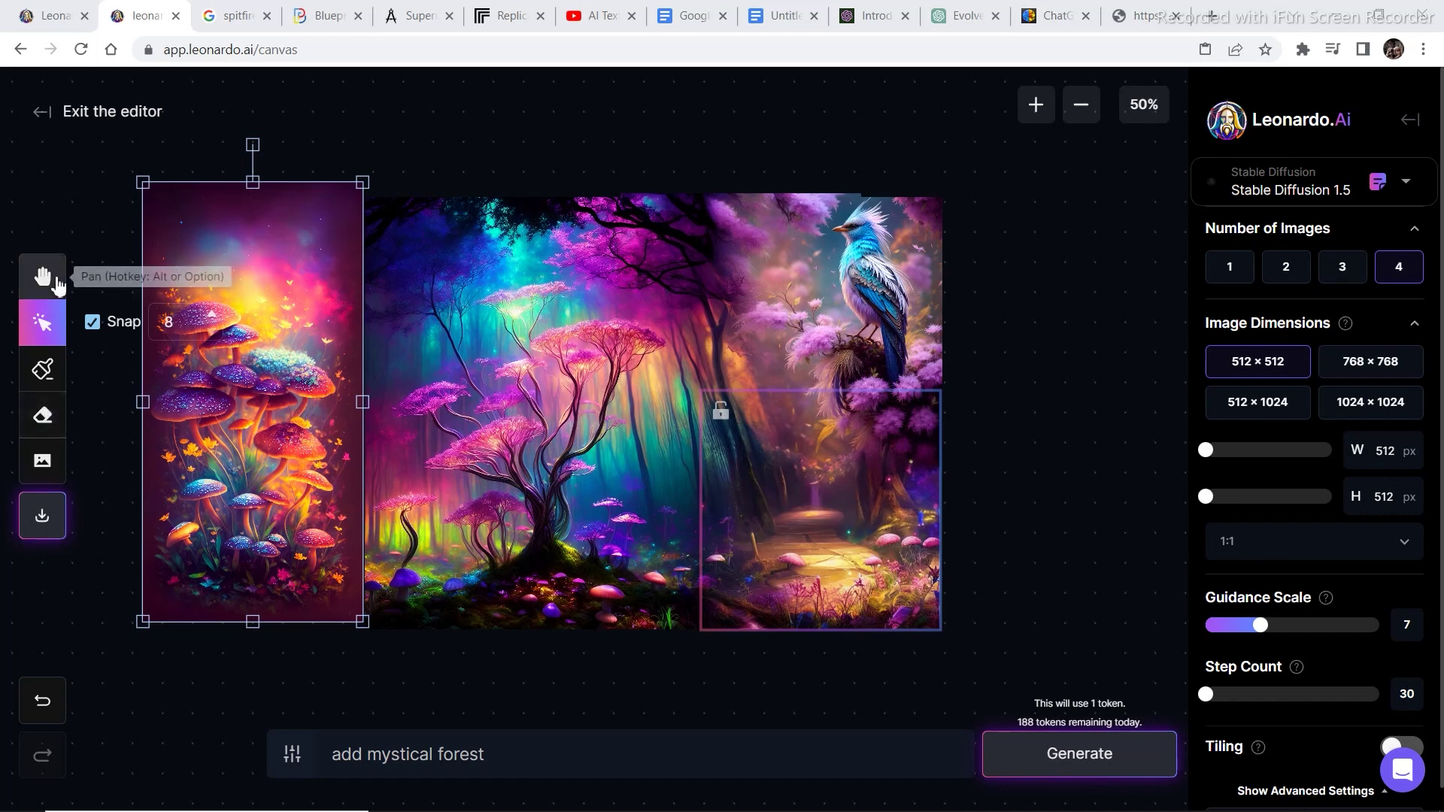
Step: Select the Pan tool to navigate around the canvas
left_click(58, 286)
Step: Erase the mushroom image's hard edges with an enlarged eraser brush
left_click_drag(422, 319, 535, 309)
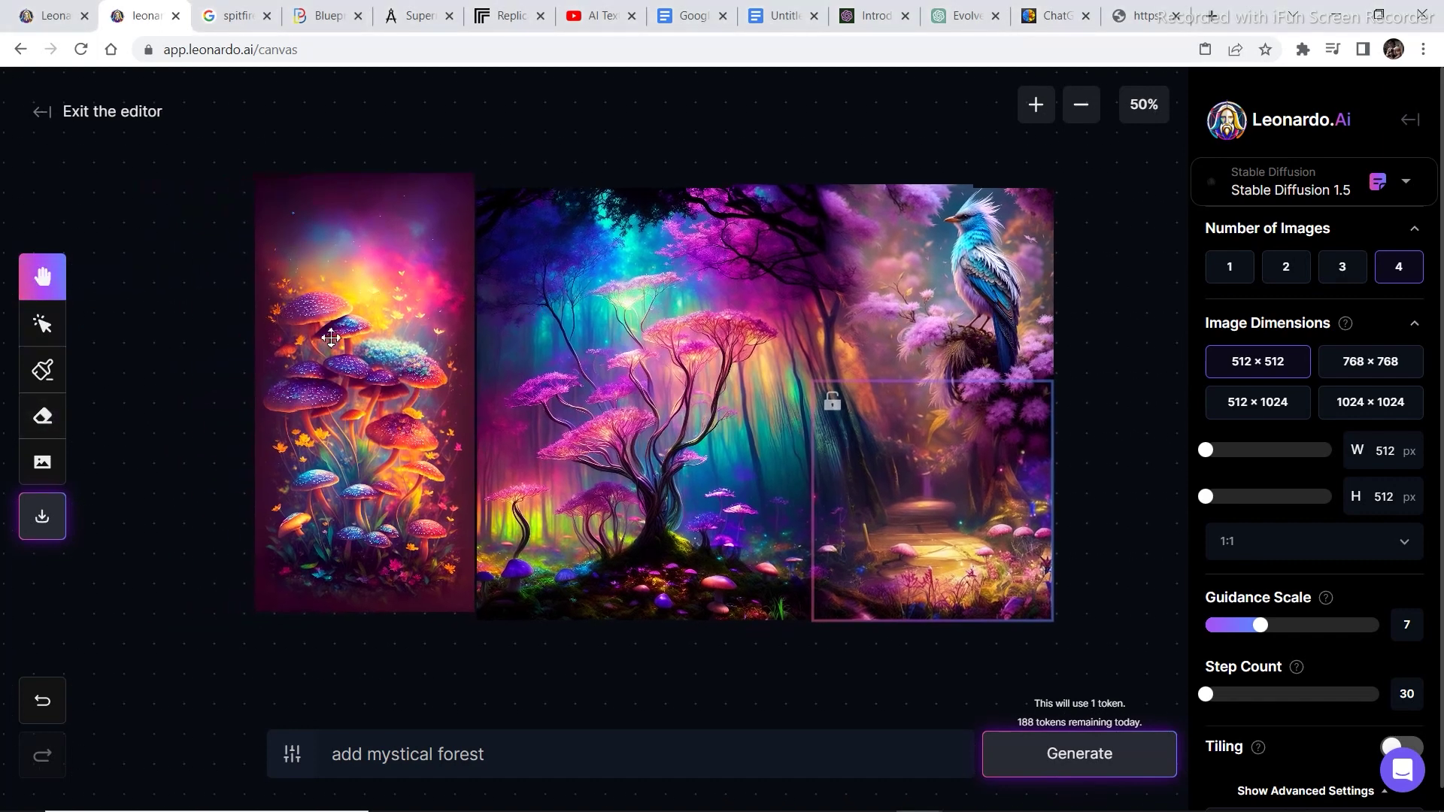
left_click(45, 325)
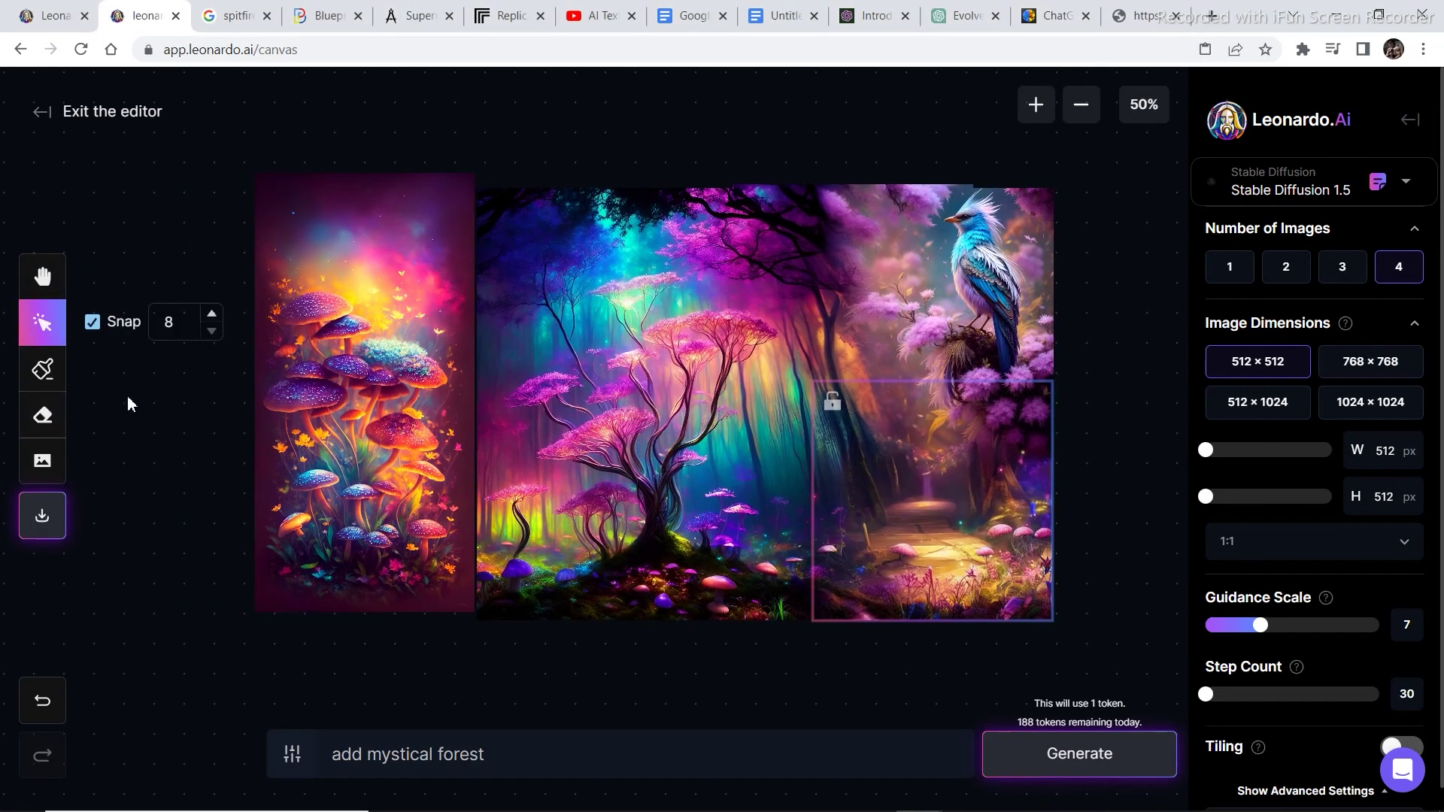
left_click(45, 416)
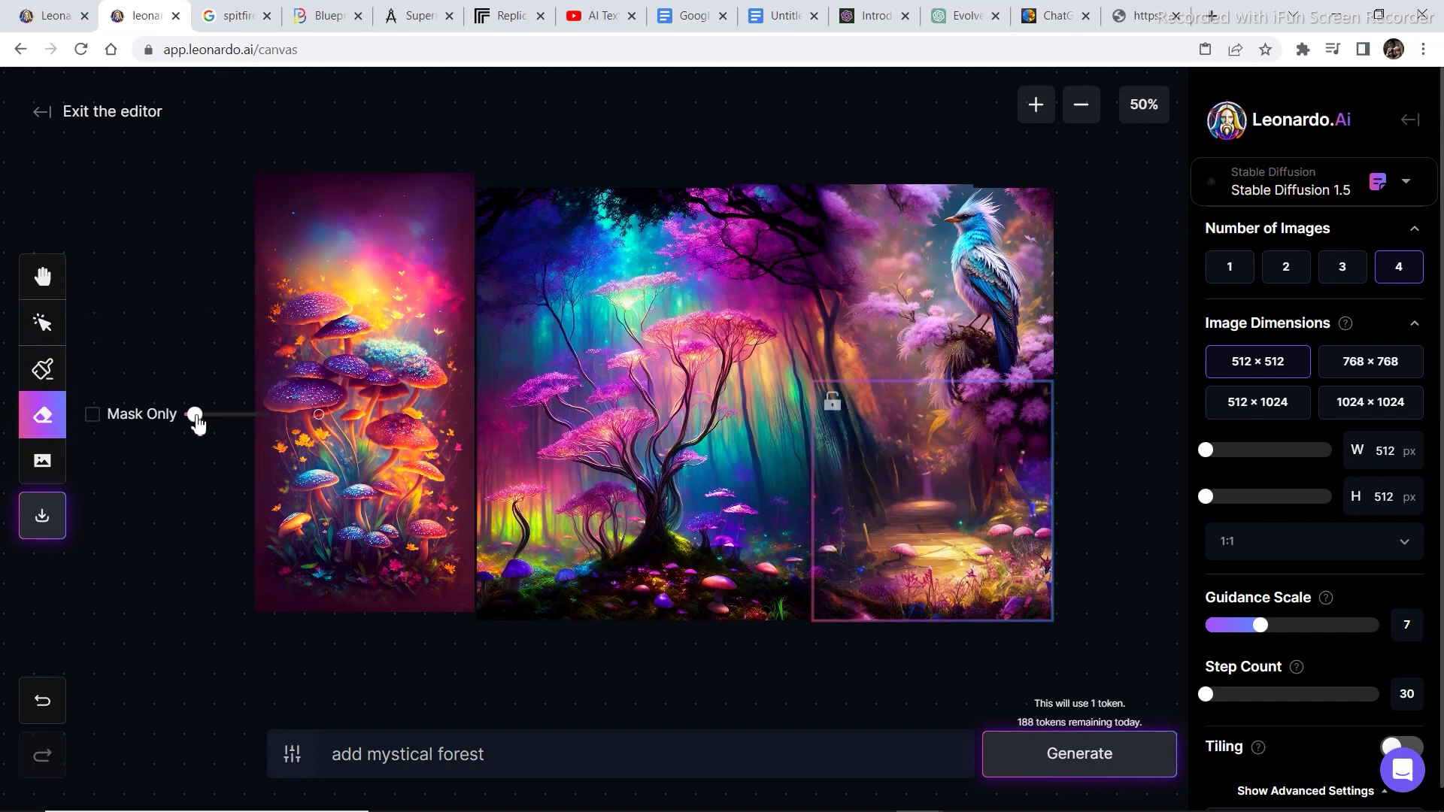
left_click_drag(198, 424, 251, 415)
mouse_move(213, 223)
left_mouse_down()
mouse_move(364, 170)
mouse_move(324, 212)
mouse_move(454, 177)
mouse_move(474, 193)
mouse_move(430, 235)
mouse_move(463, 572)
left_mouse_up()
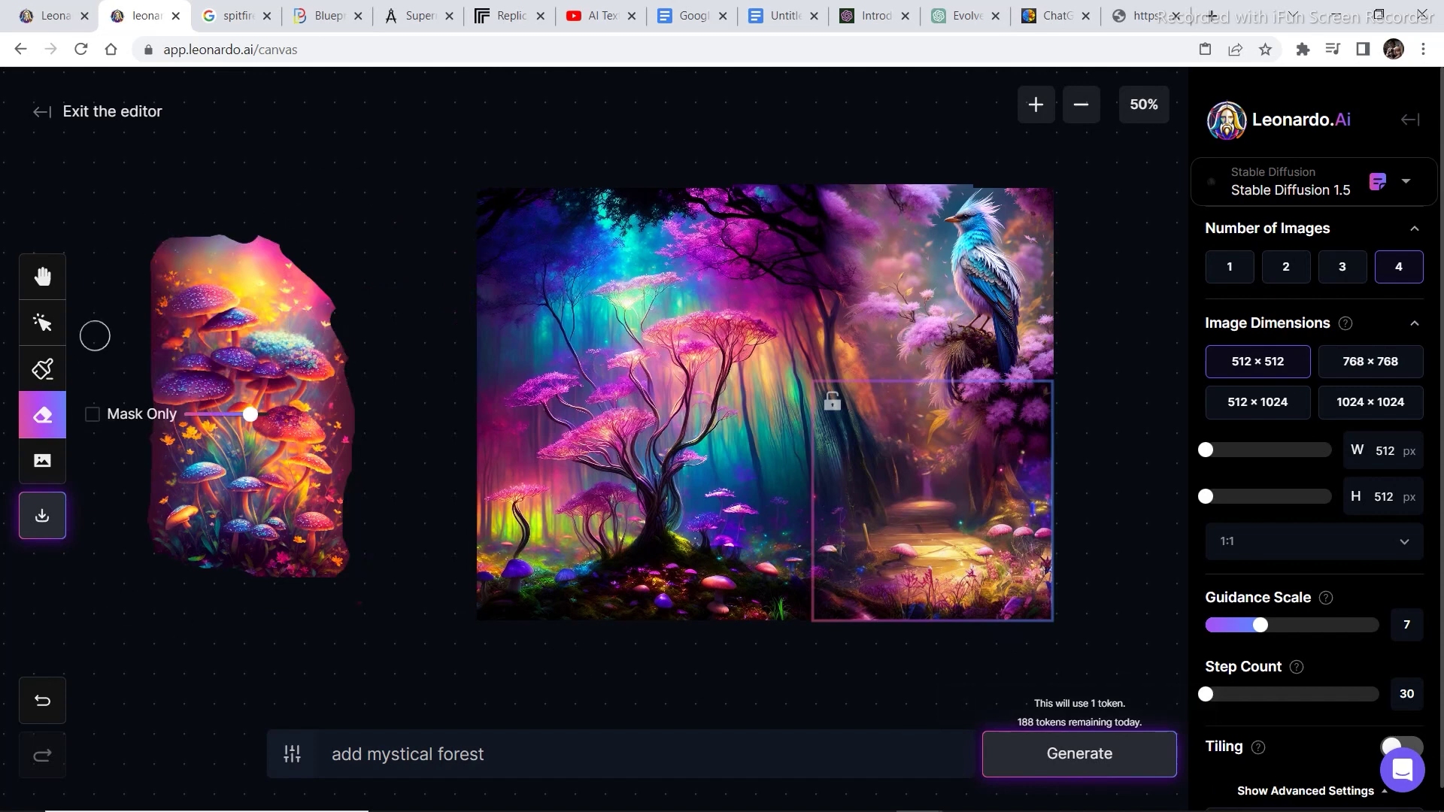
Step: Move and shrink the mushroom image to the forest's lower-left edge, covered by the generation frame
left_click(42, 322)
left_click(242, 364)
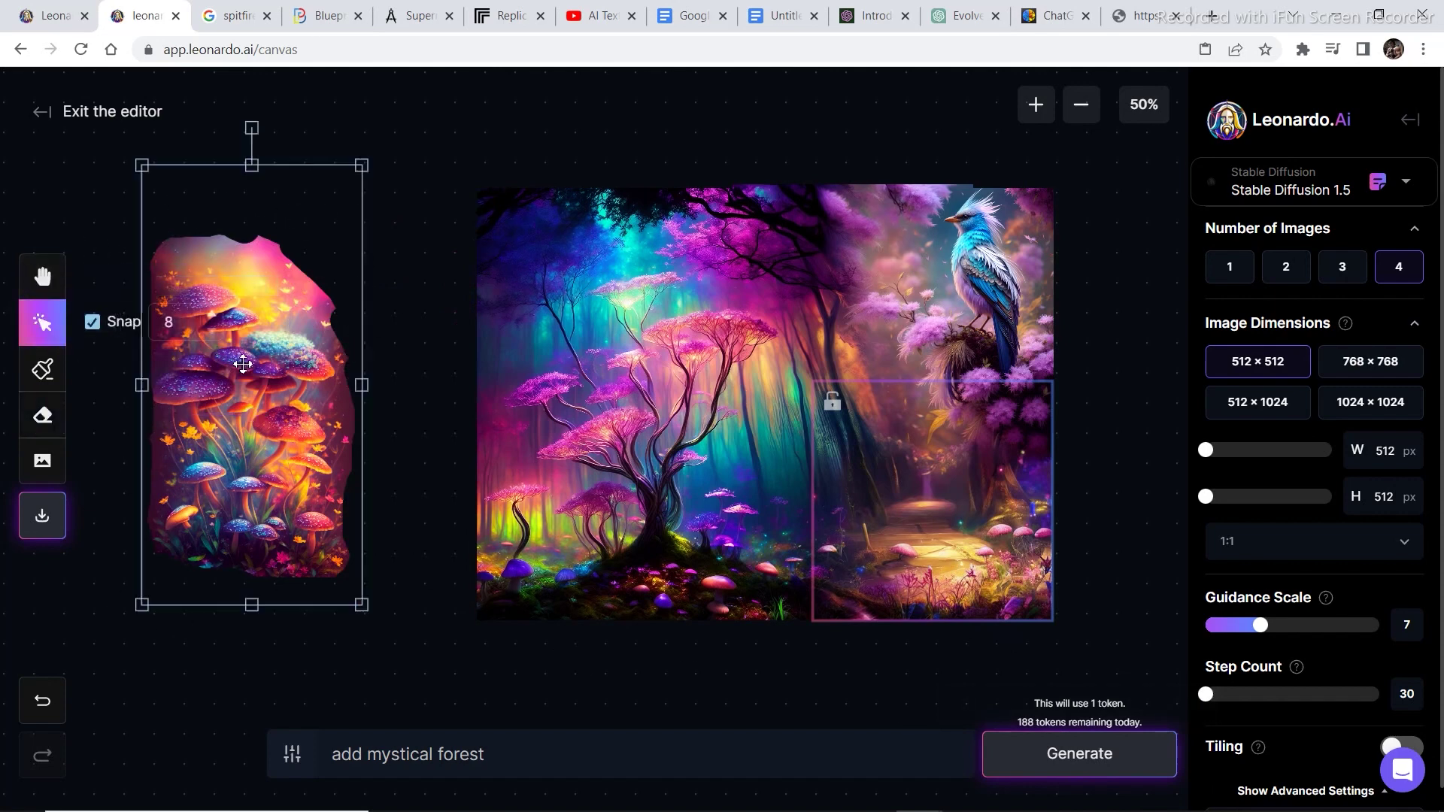
left_click_drag(242, 364, 352, 391)
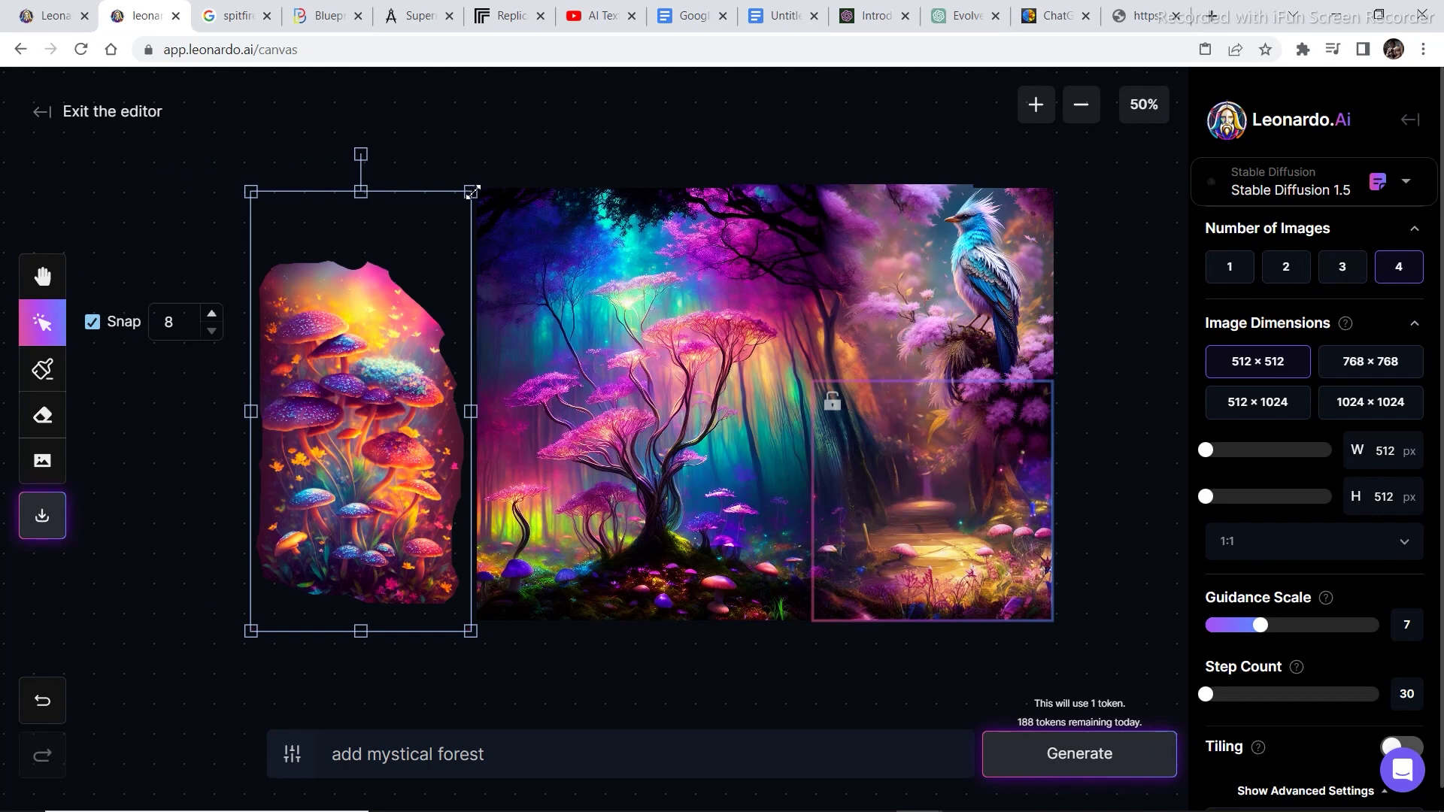
left_click_drag(472, 192, 524, 426)
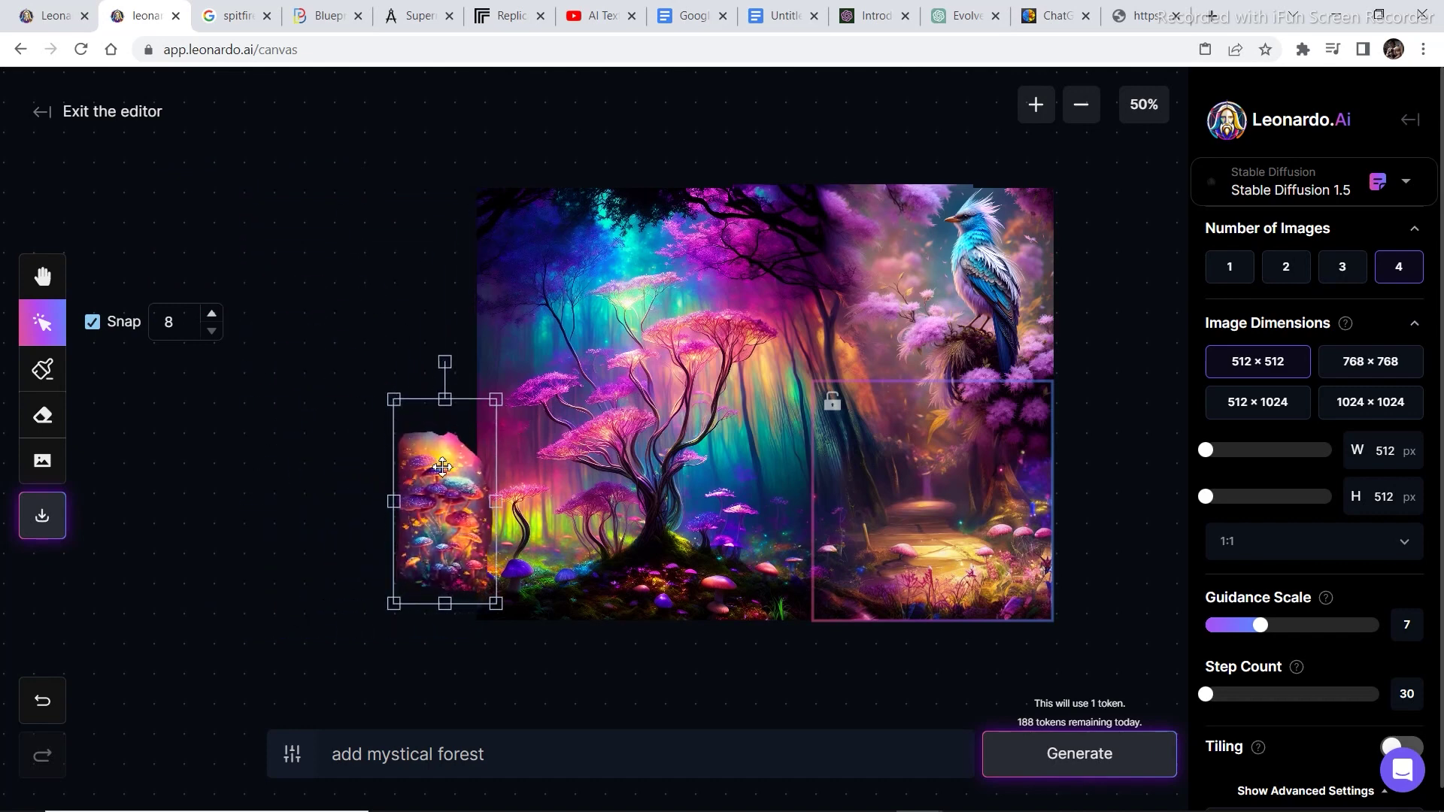
left_click_drag(442, 467, 418, 478)
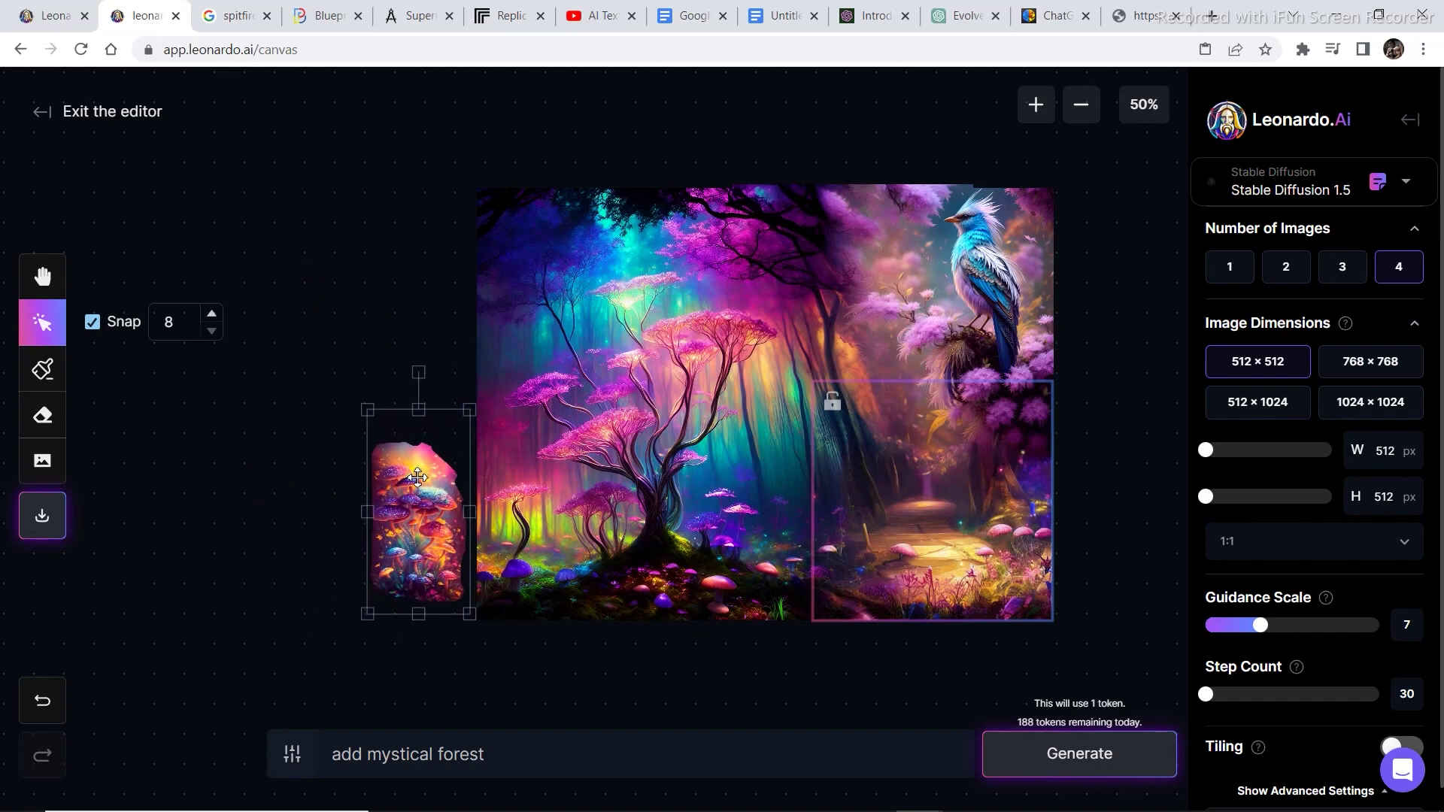
left_click_drag(934, 484, 428, 479)
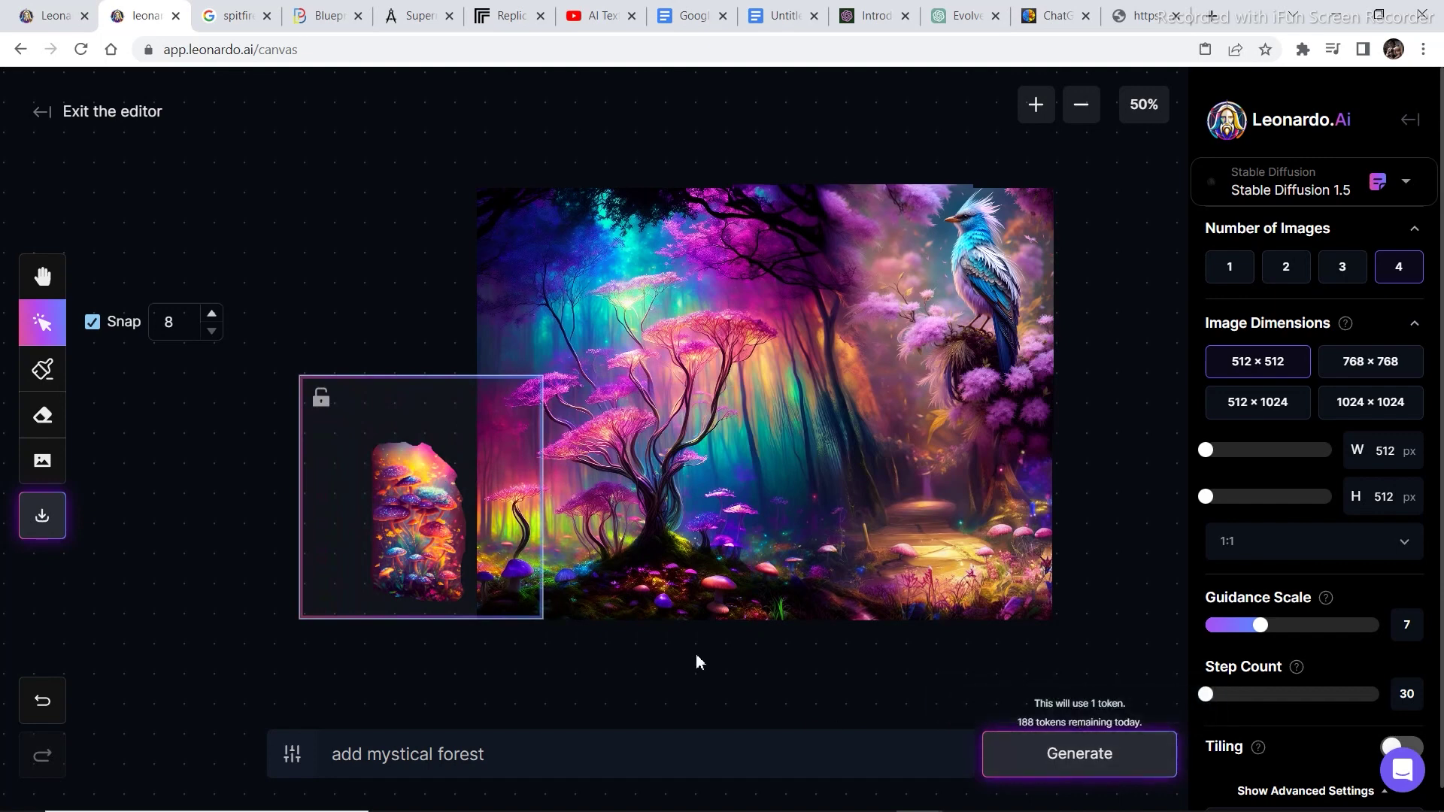
Step: Generate forest over the mushroom area, keep variant 2/4, then generate the top-left corner
left_click(1071, 758)
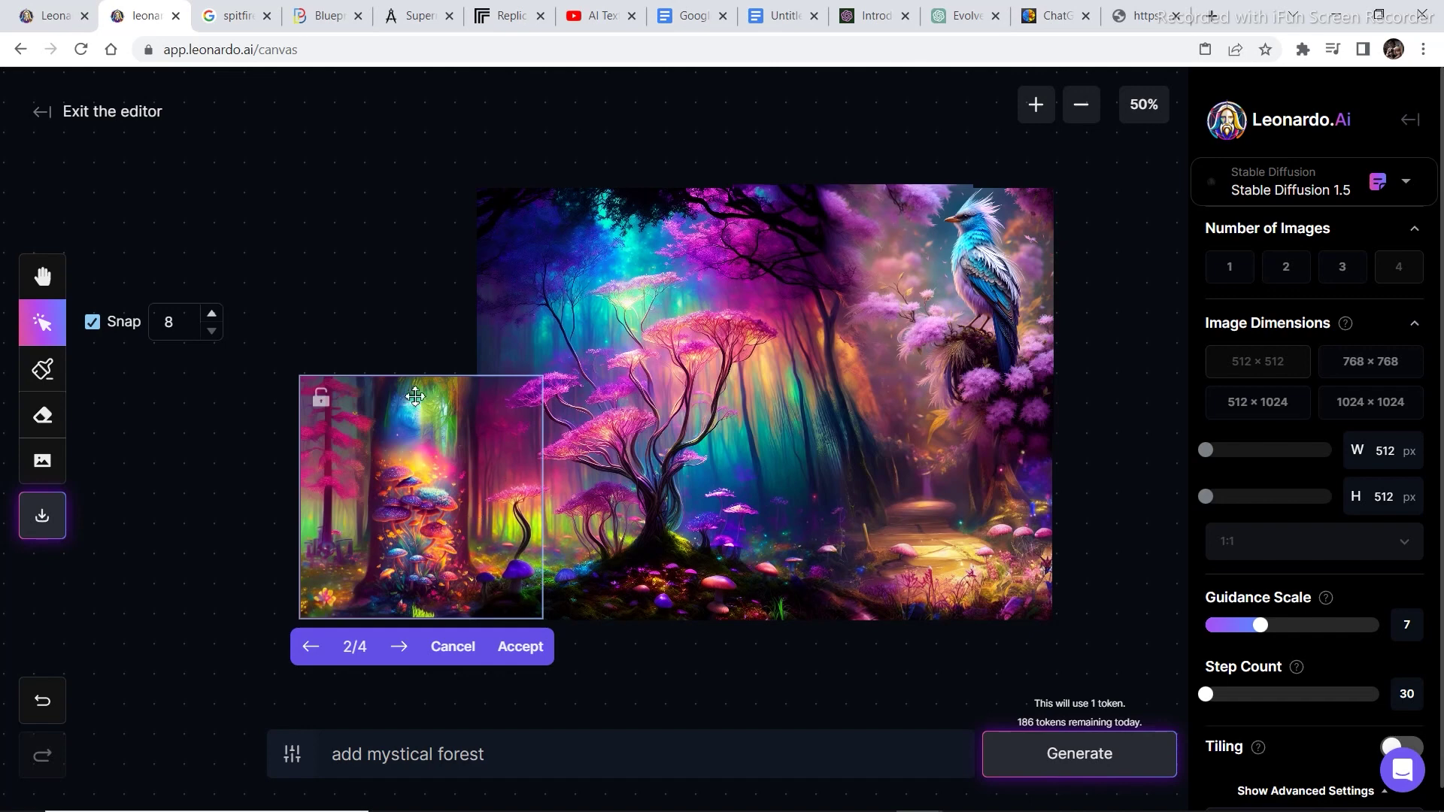
left_click(504, 660)
left_click_drag(431, 476, 429, 282)
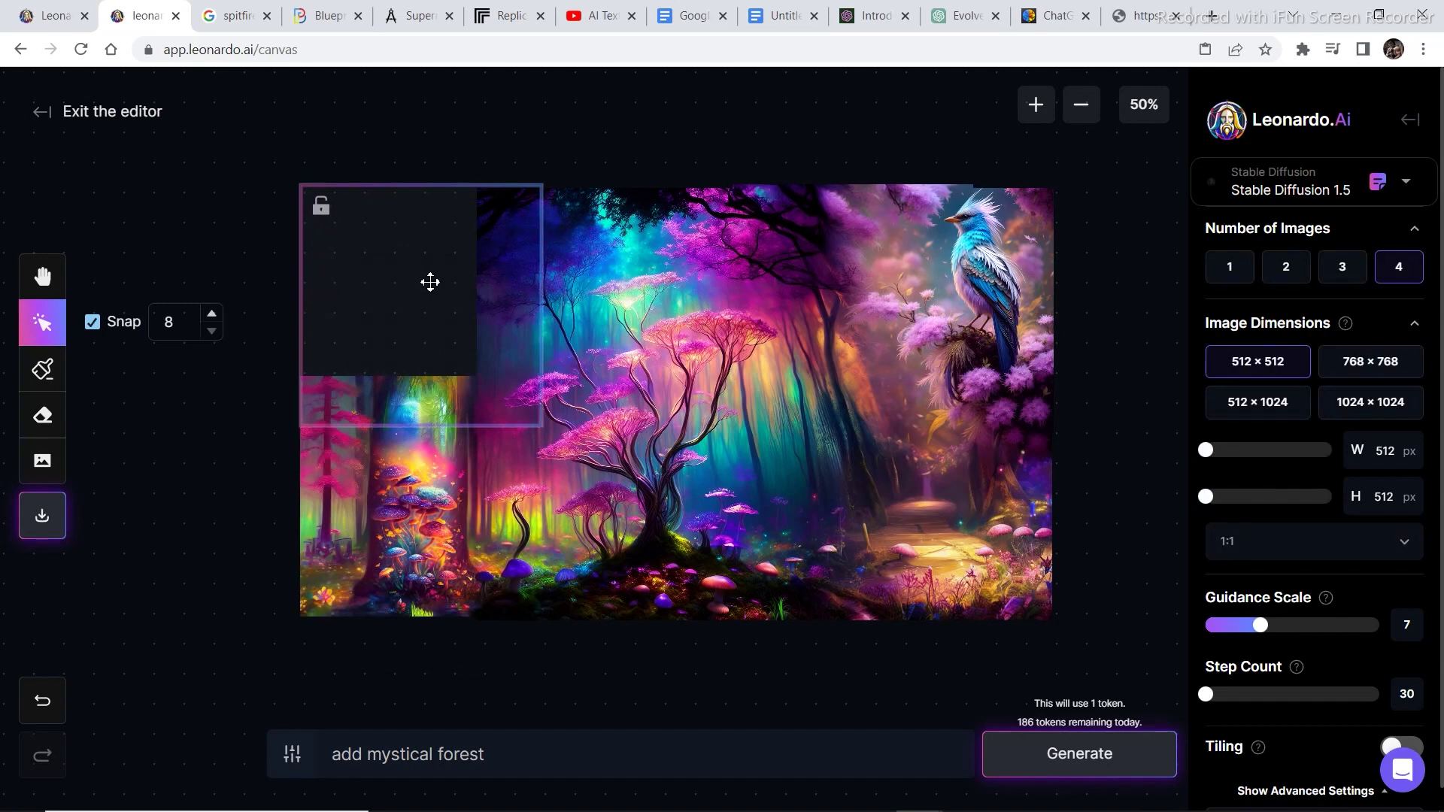
left_click(1074, 752)
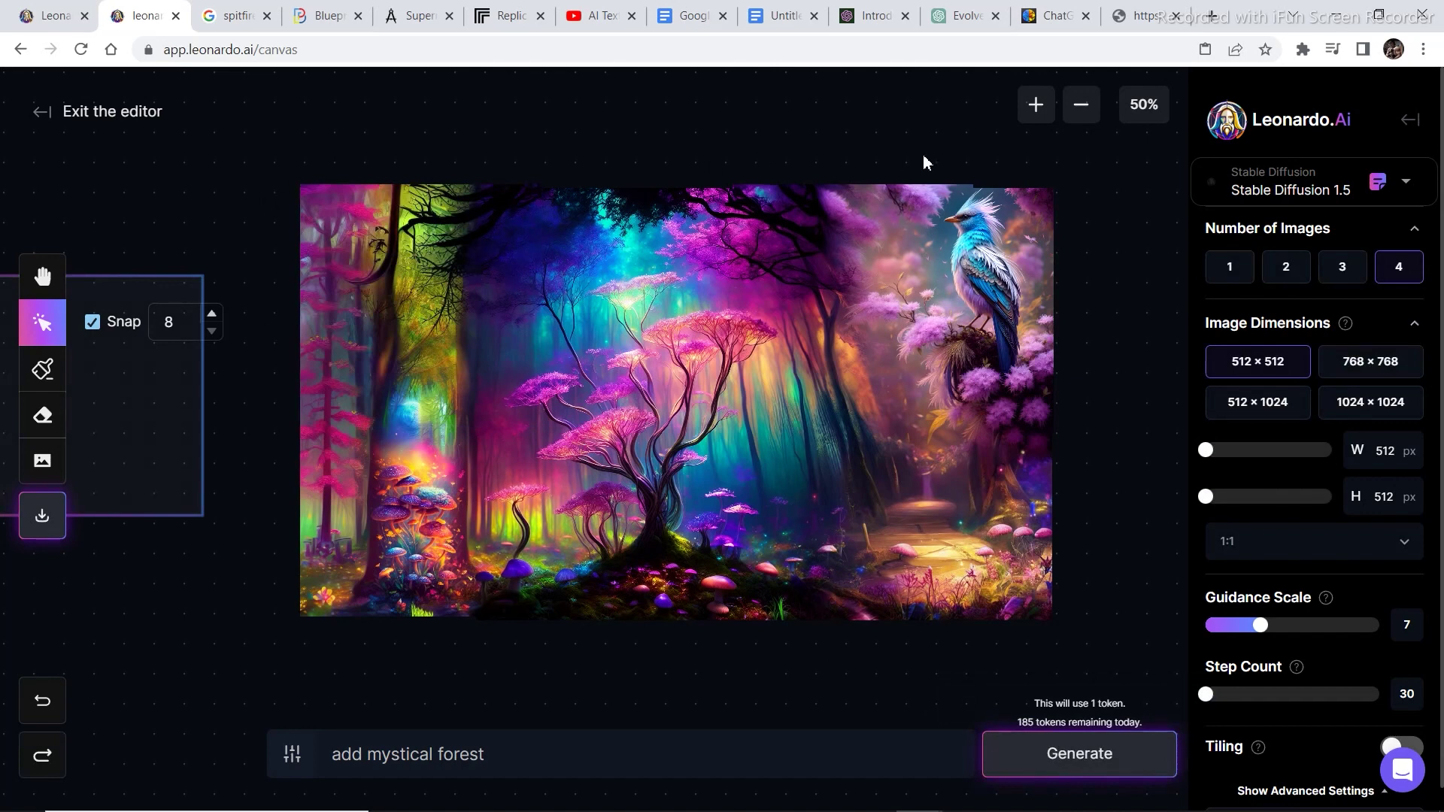
key("h")
scroll(917, 368, "down", 2)
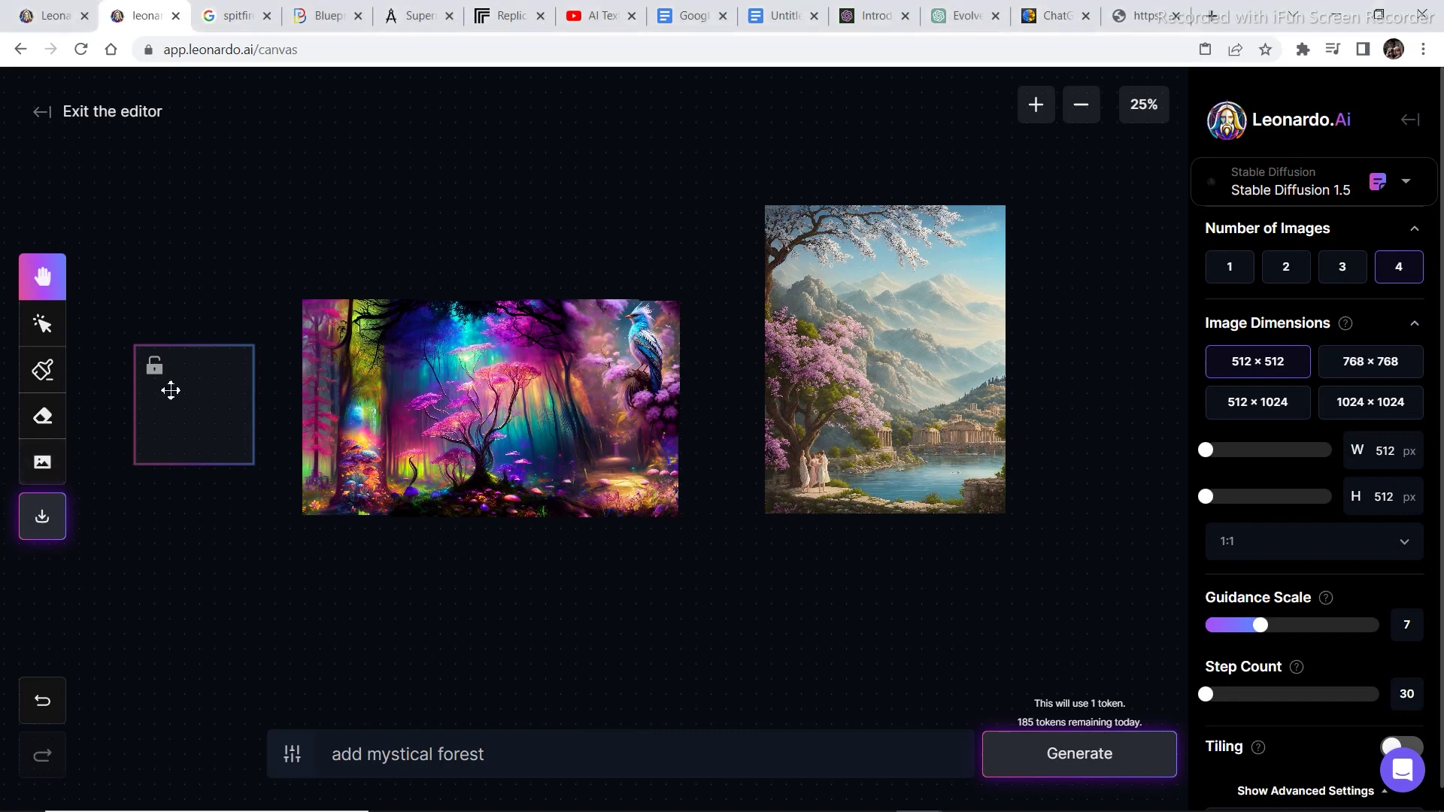
Step: Move the cherry-blossom mountain lake image toward the forest's right side and enlarge it
left_click_drag(161, 390, 702, 350)
left_click(43, 323)
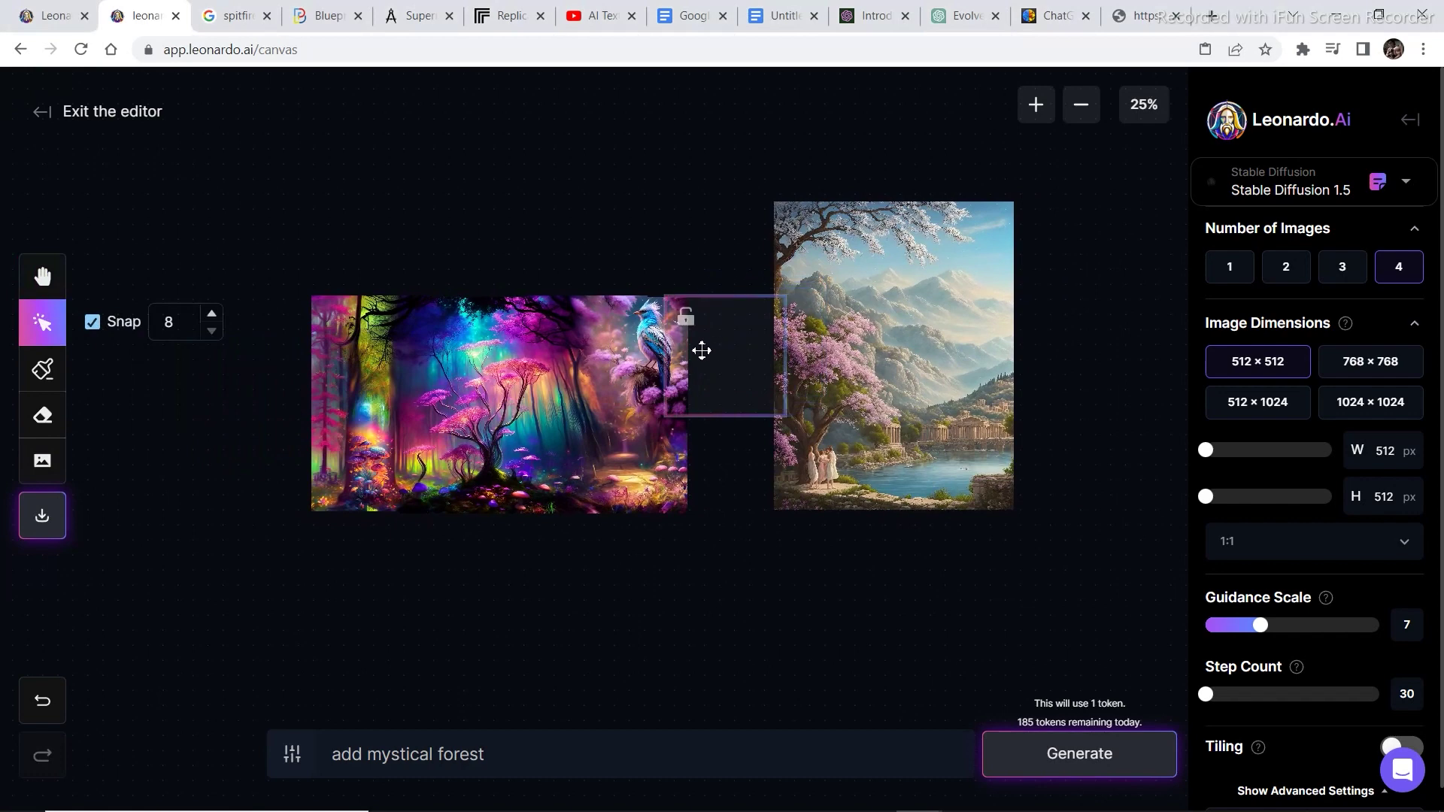
left_click_drag(866, 342, 847, 342)
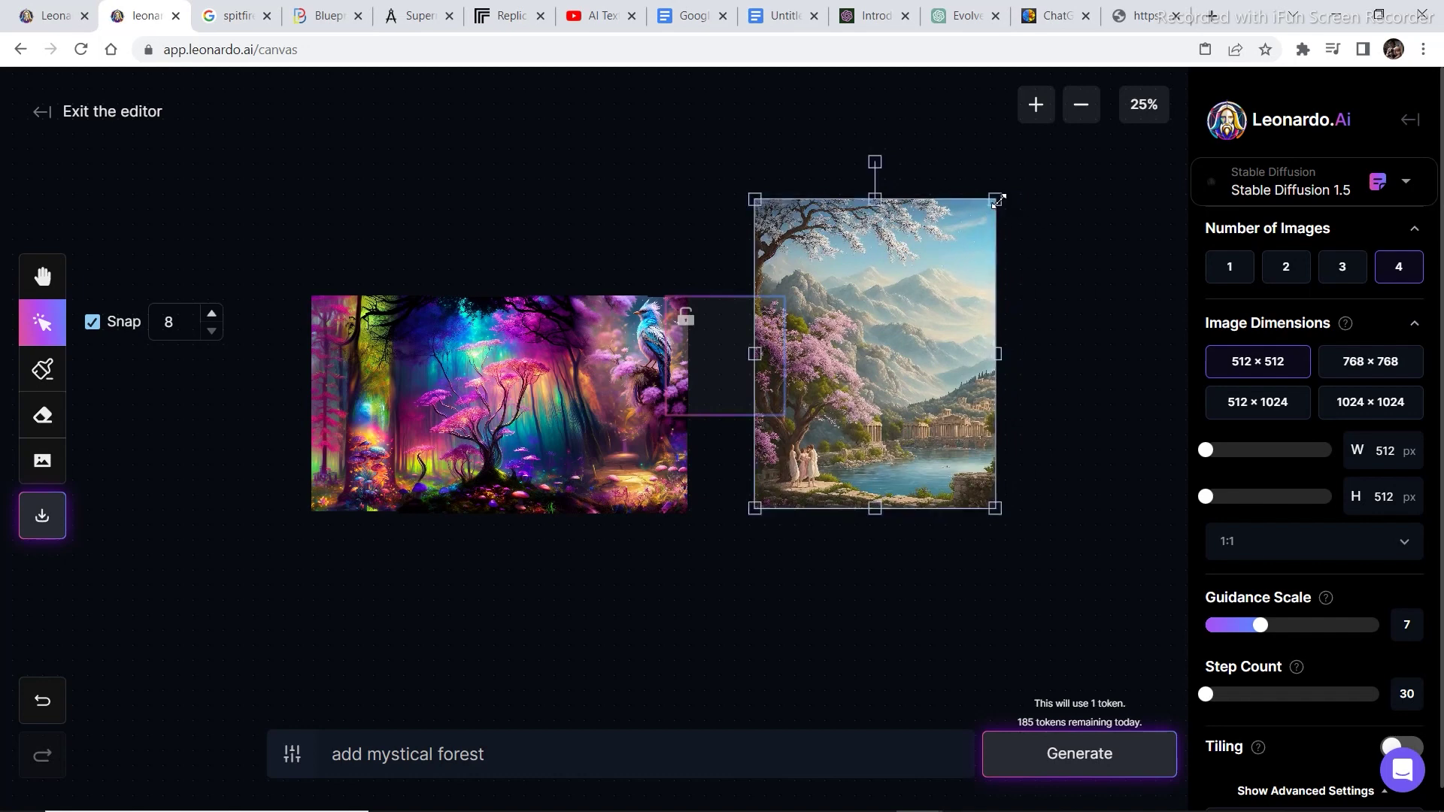
left_click_drag(996, 200, 1105, 106)
left_click_drag(948, 189, 943, 191)
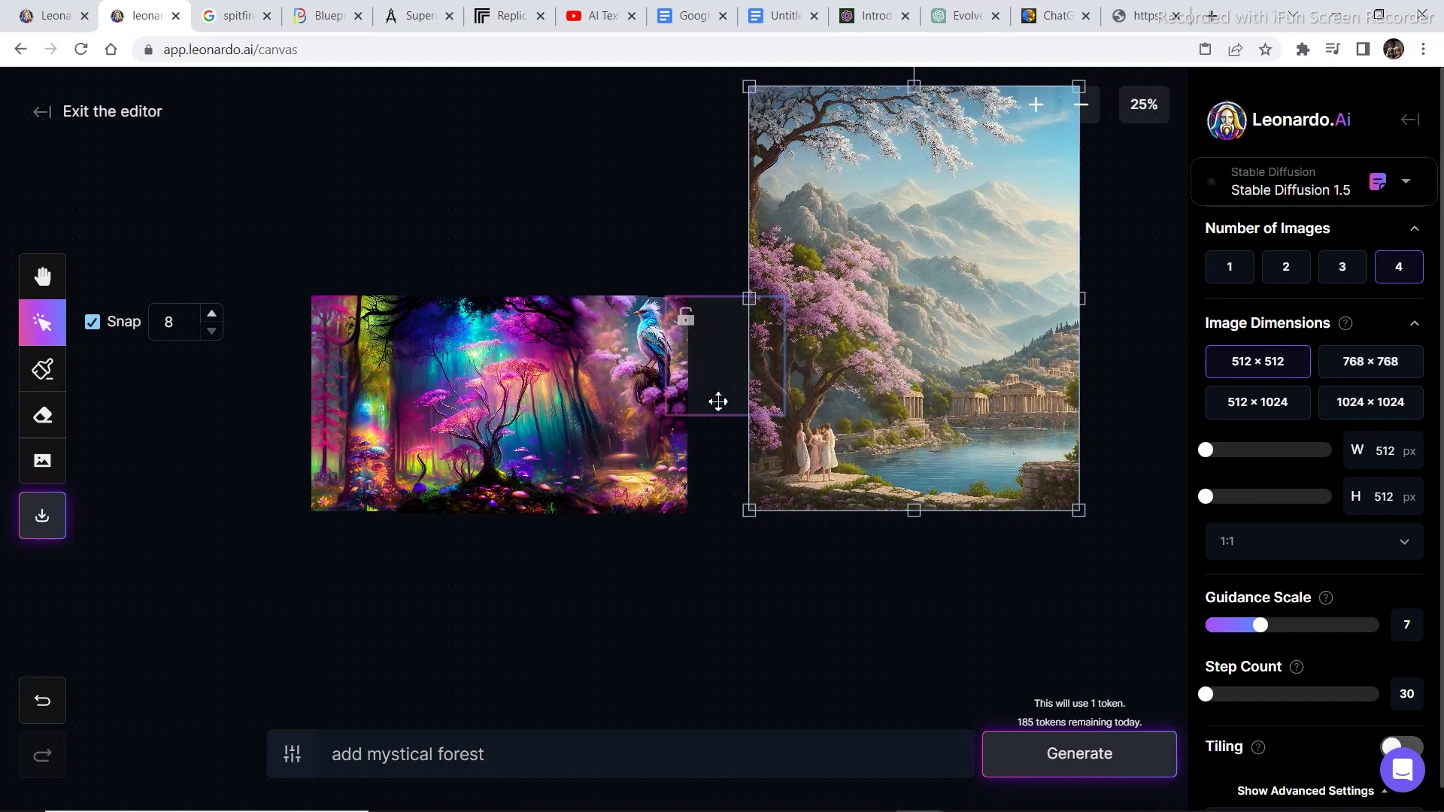
Step: Generate scenery between the forest and mountain image, compare variants, and keep variant 1/4
left_click(1072, 767)
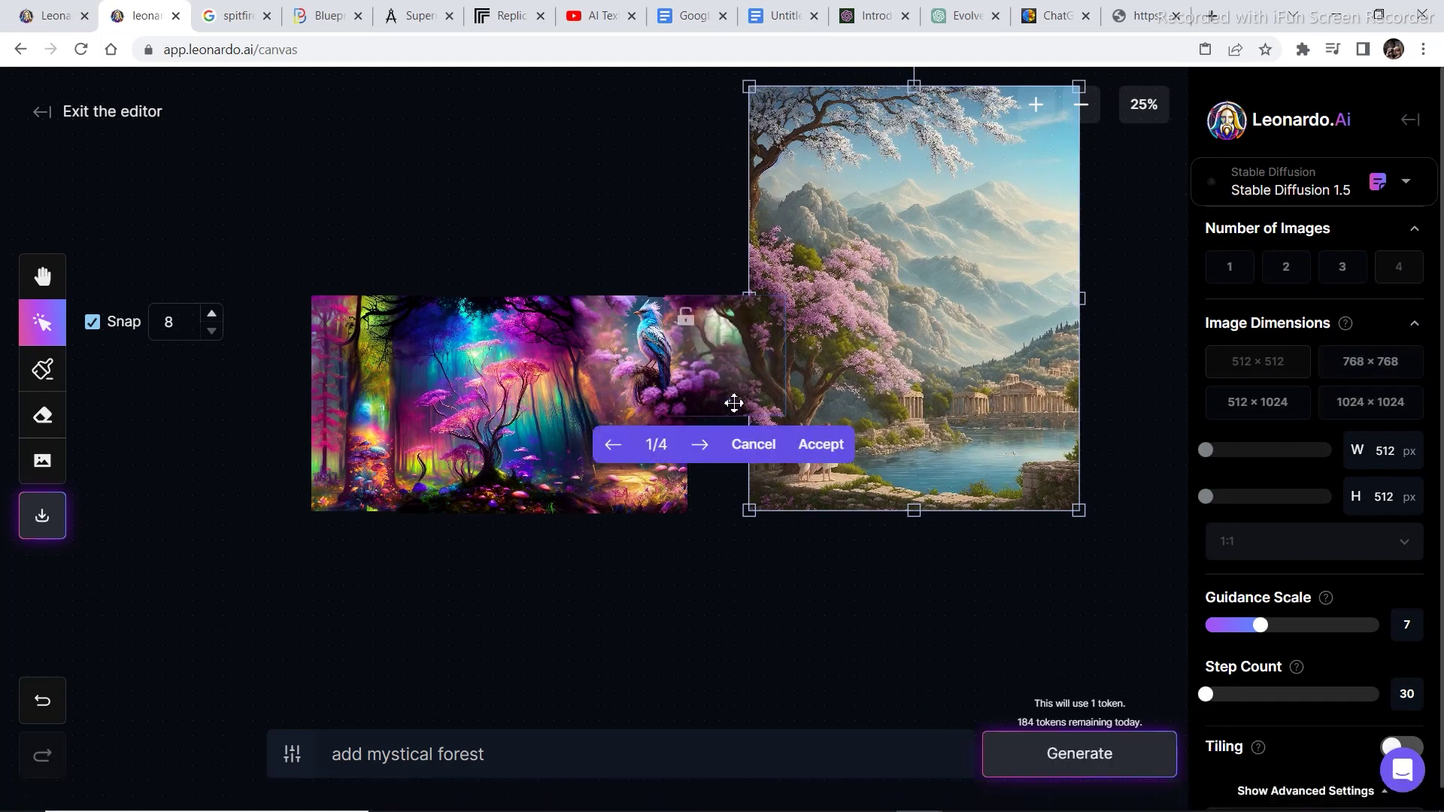
left_click(702, 445)
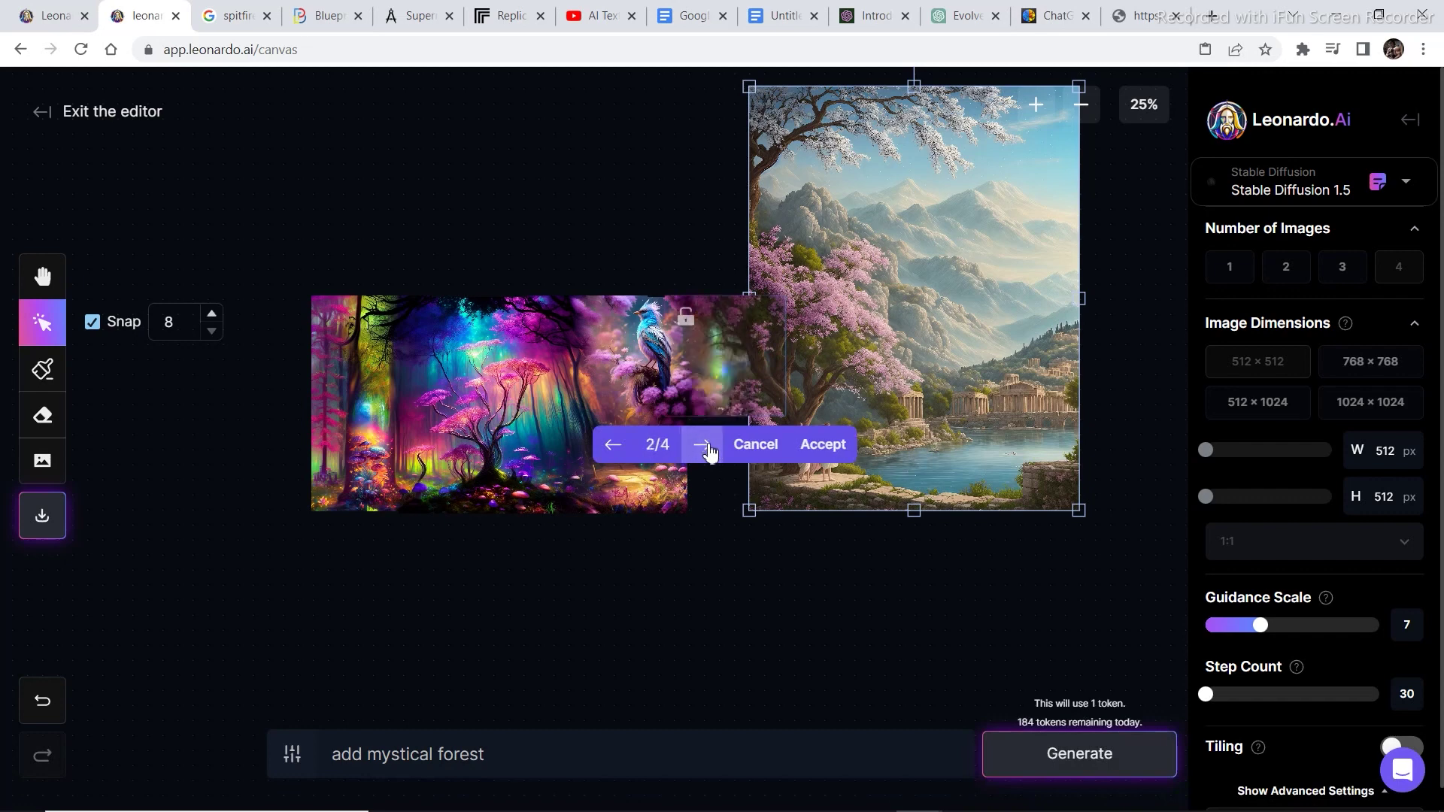
left_click(707, 447)
left_click(706, 446)
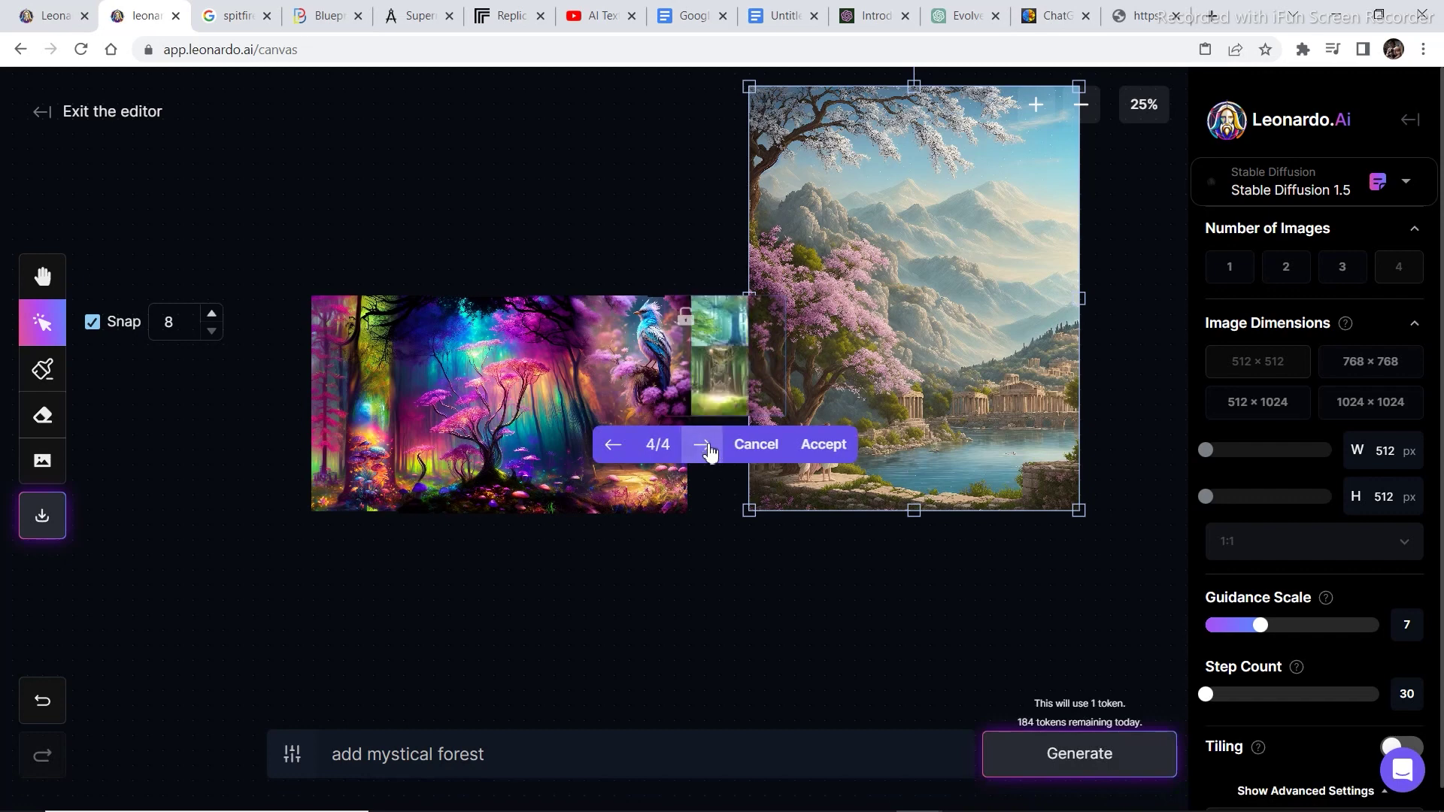
left_click(610, 447)
left_click(611, 446)
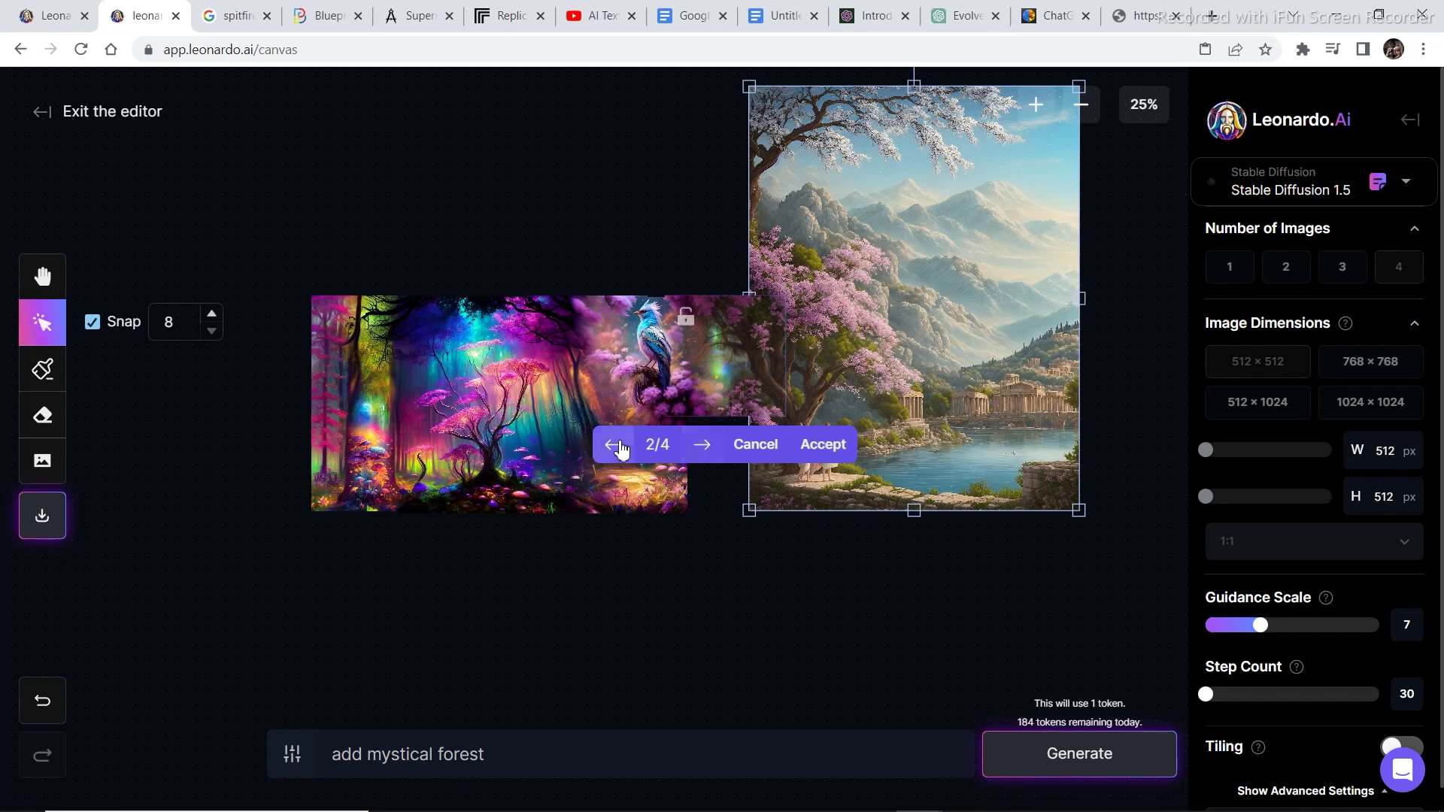
left_click(618, 447)
left_click(831, 448)
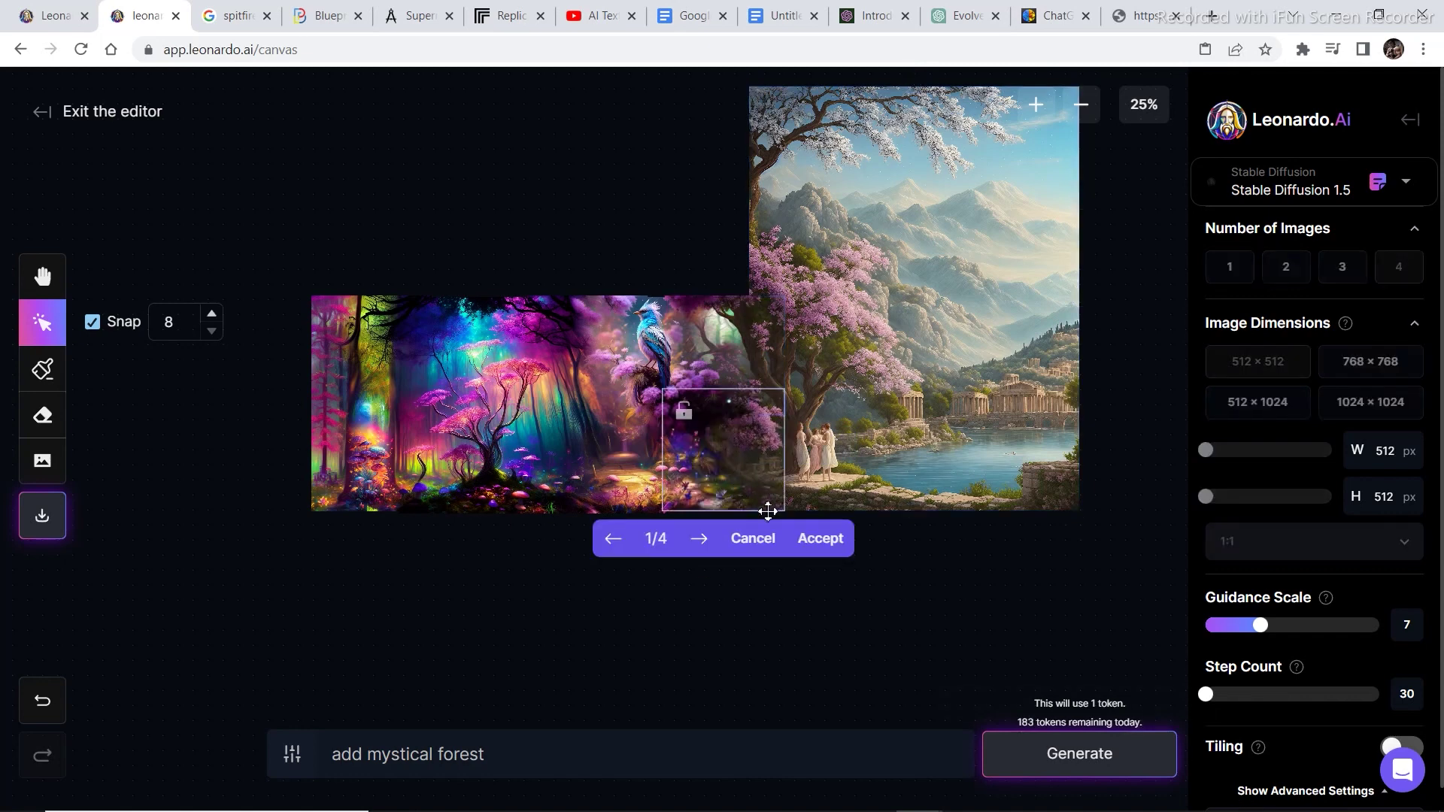
Step: Compare the lower patch's generated variants and keep variant 1/4
left_click(707, 548)
left_click(707, 549)
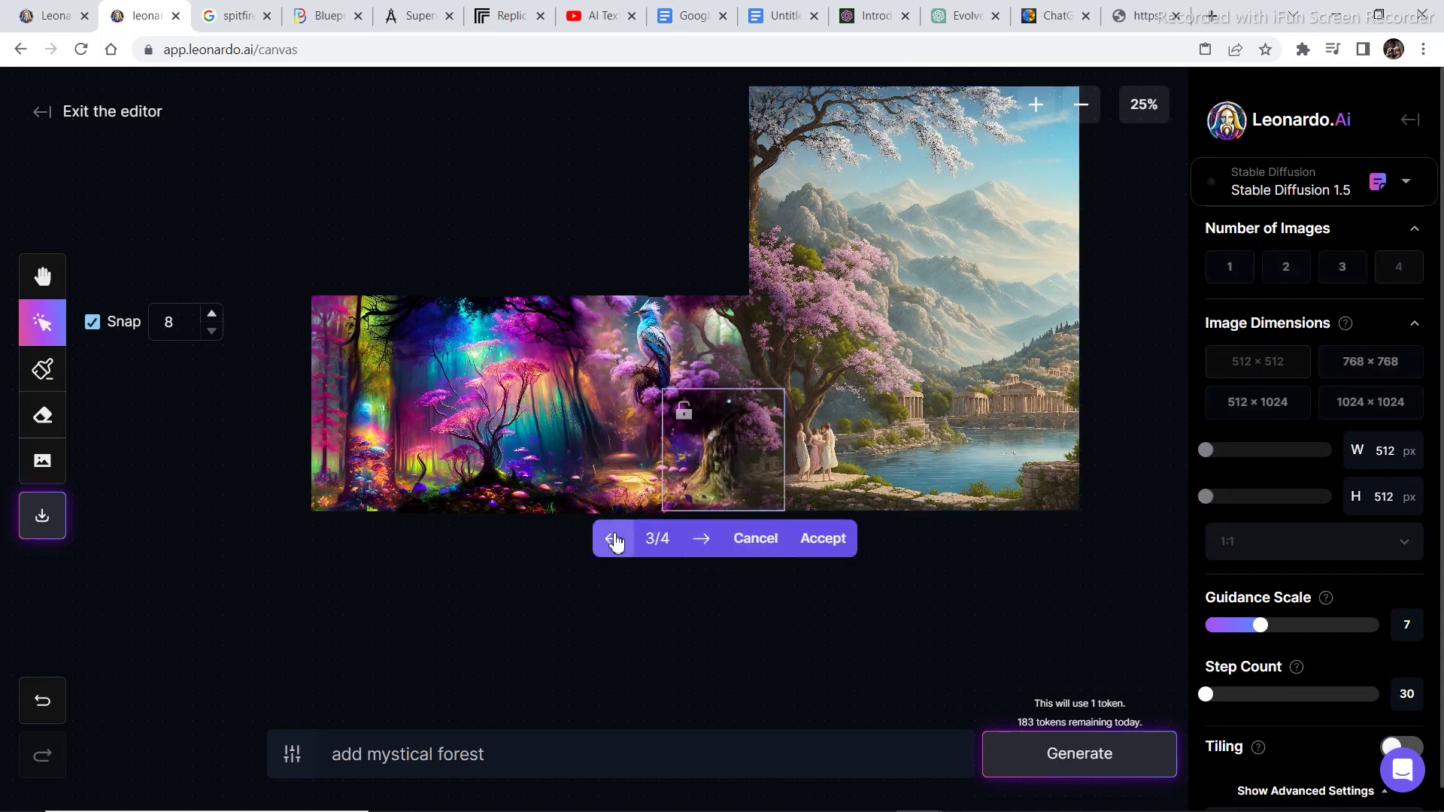
left_click(614, 540)
left_click(609, 540)
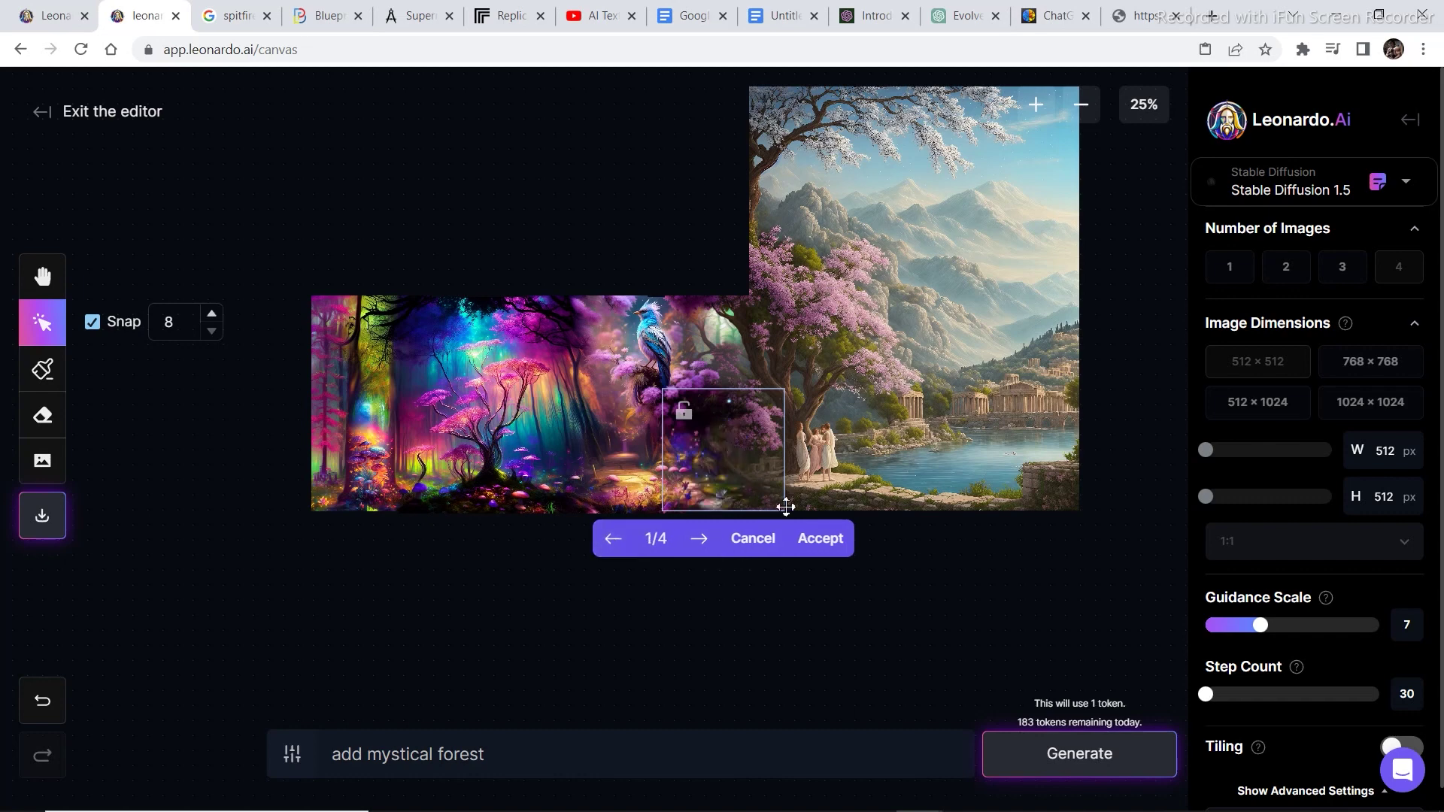
left_click(820, 539)
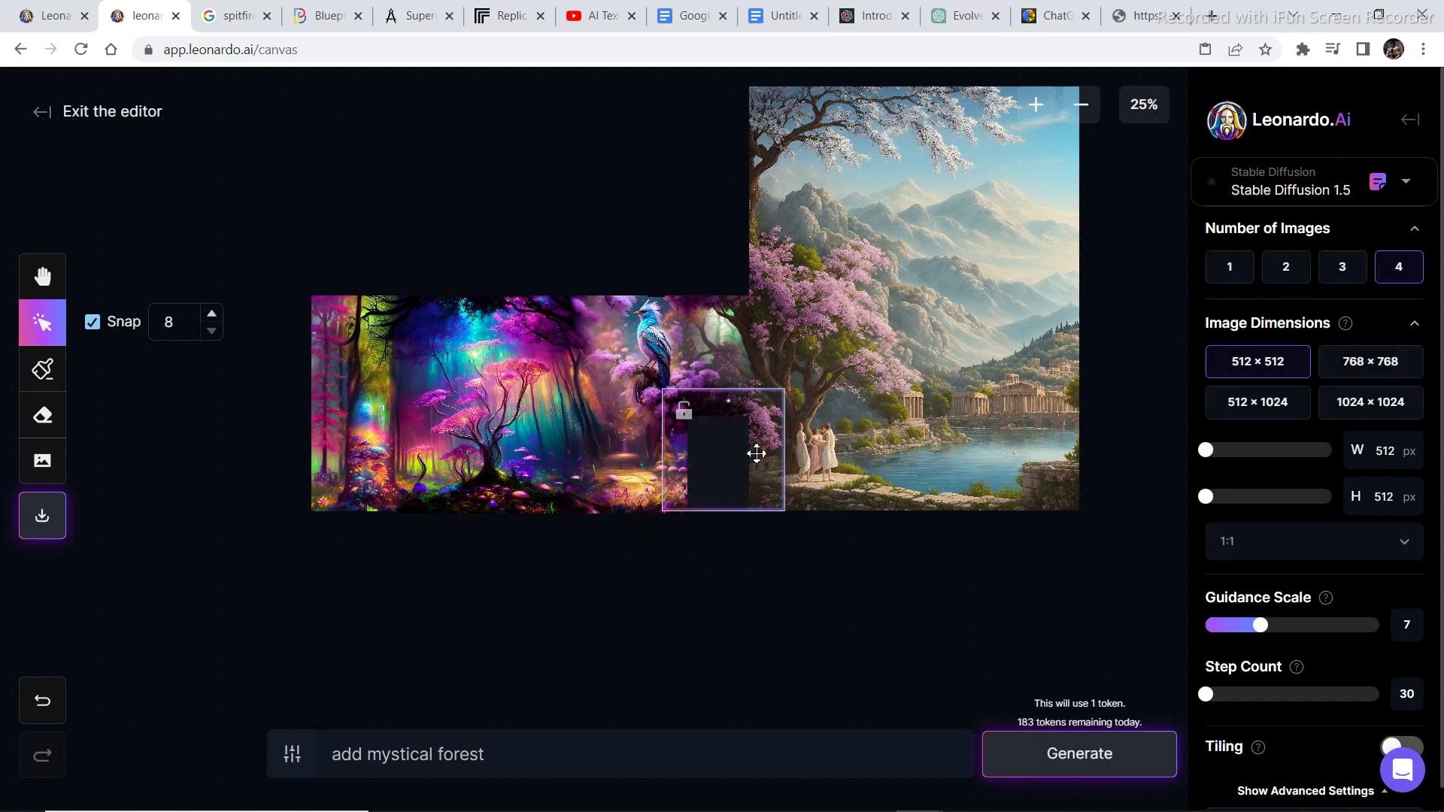
Step: Select the whole forest-and-mountain composite, scale it down, and shift it up and right
left_click_drag(727, 451, 204, 548)
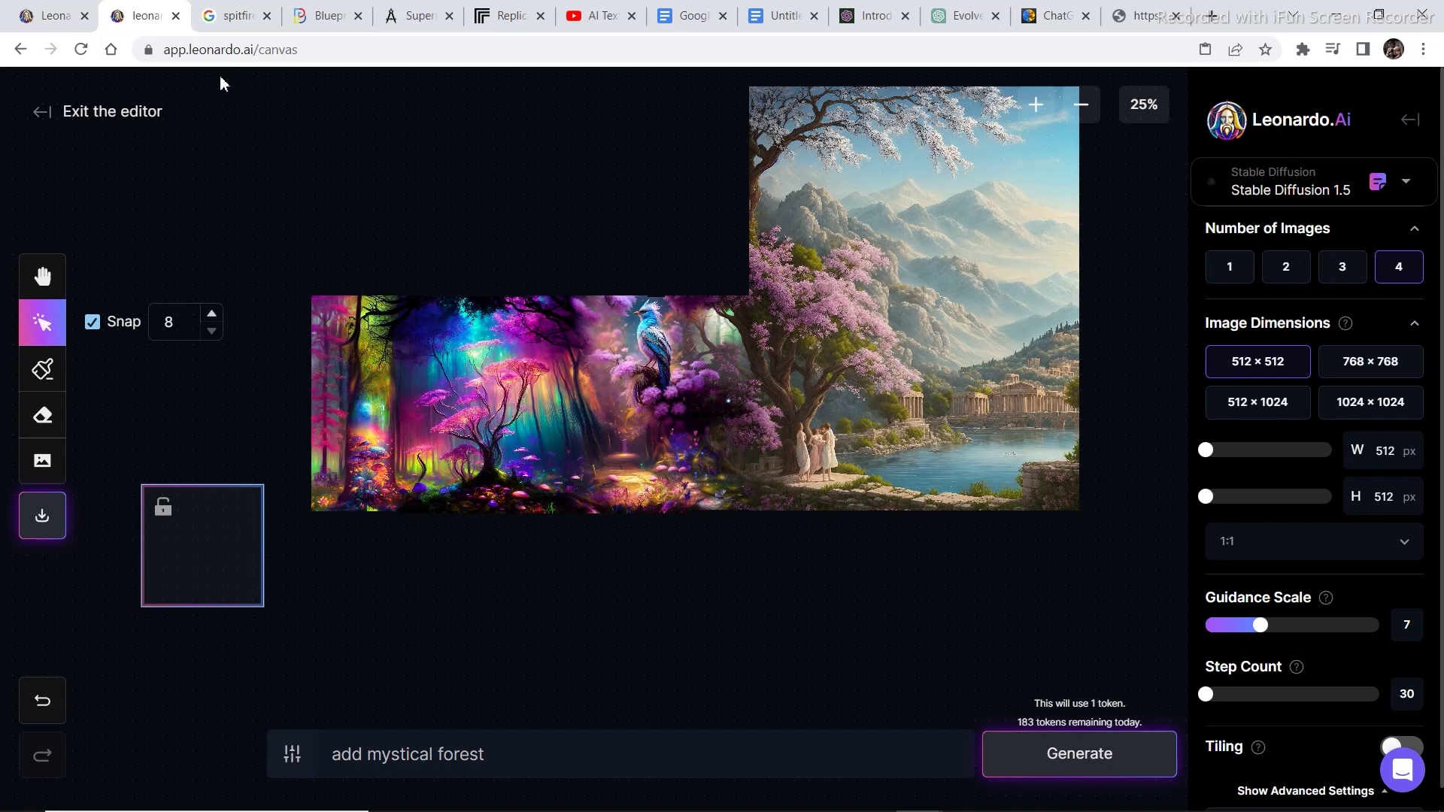
left_click_drag(220, 82, 1113, 574)
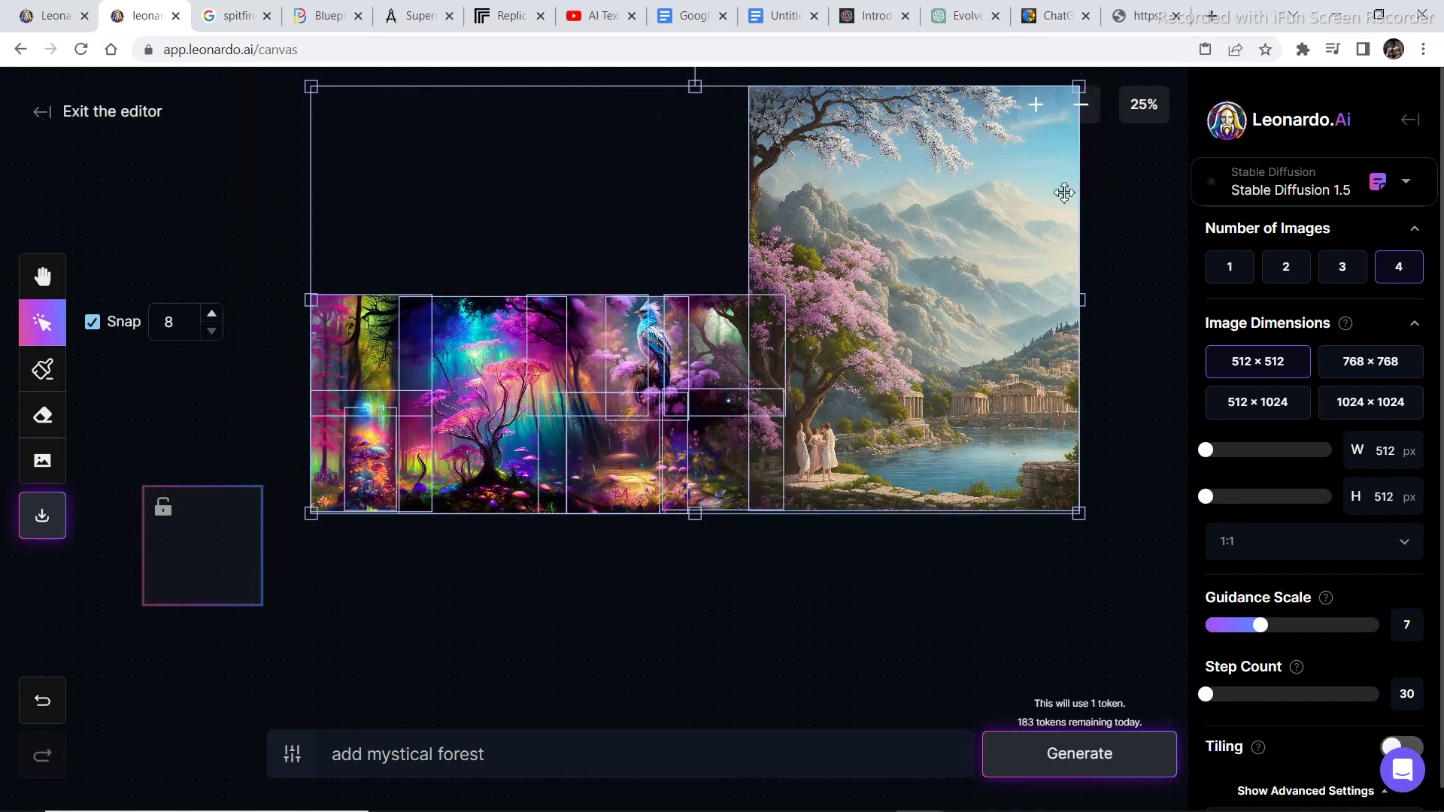
left_click_drag(1079, 86, 670, 314)
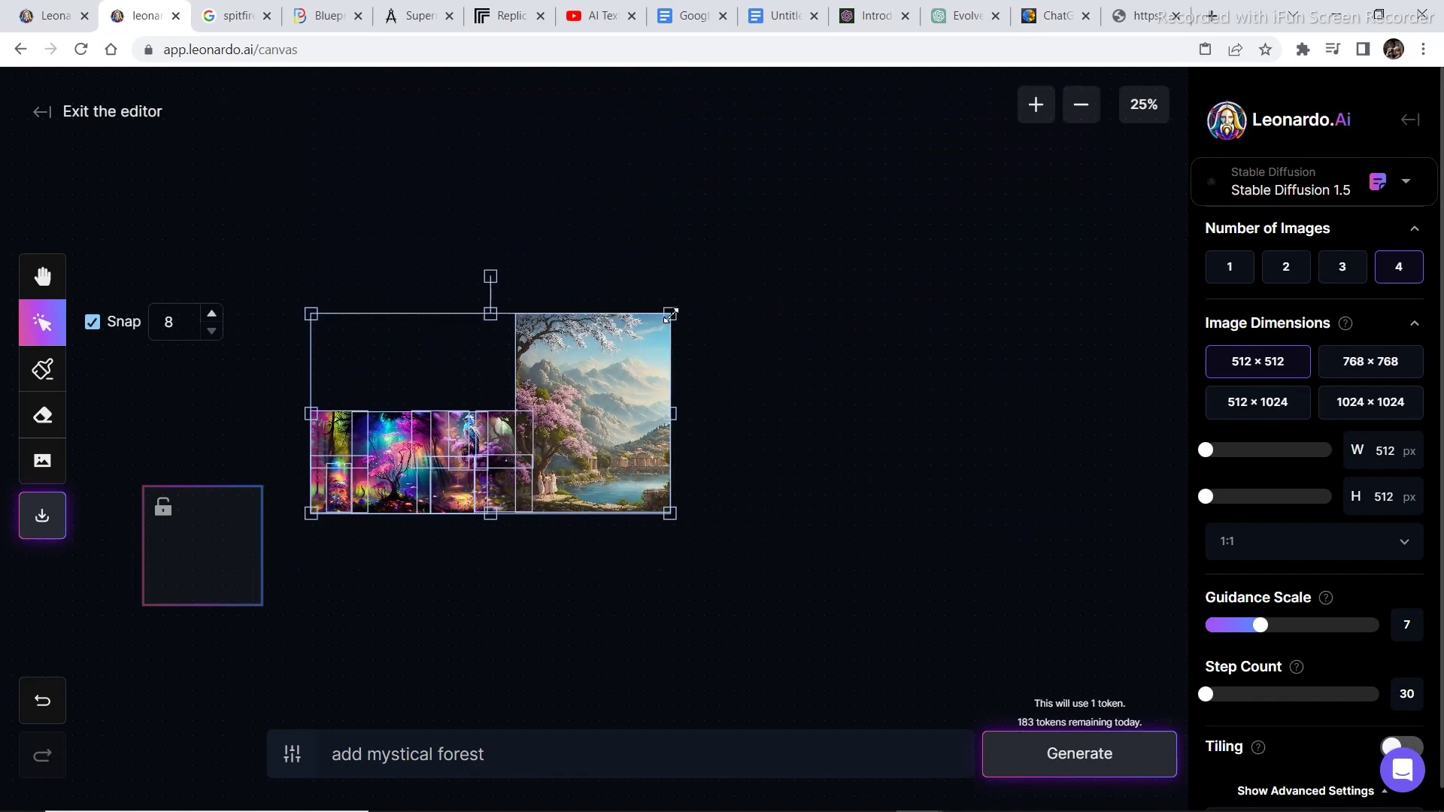
left_click_drag(569, 375, 735, 326)
Step: Place the generation frame above the forest and change the prompt to 'add mystical mountain and sky'
left_click_drag(235, 548, 667, 328)
key("BackSpace")
key("BackSpace")
key("BackSpace")
key("BackSpace")
key("BackSpace")
key("BackSpace")
type("mountain and sky")
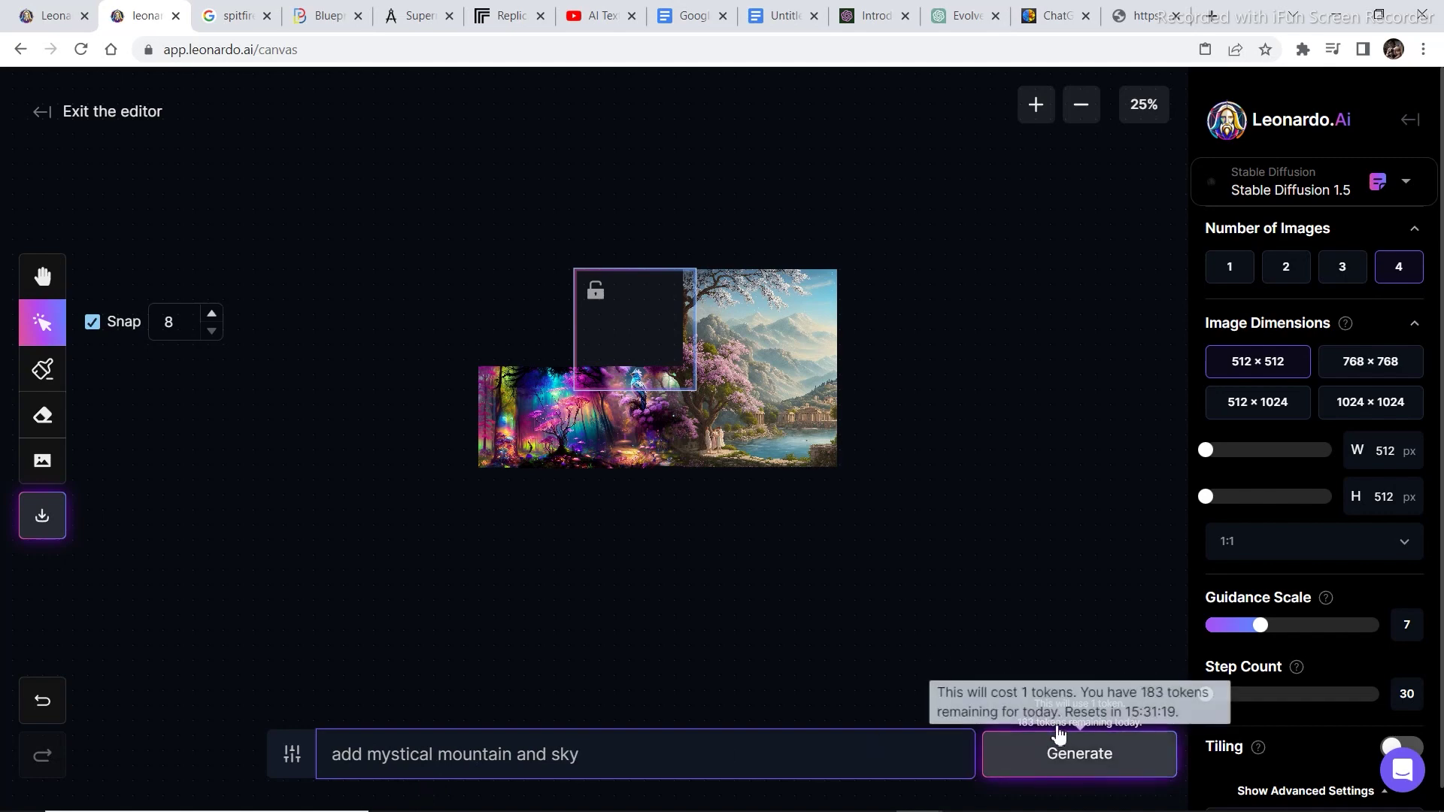
Step: Generate mountains and sky above the forest, keeping variants 3 and 4, then return to Community Feed
left_click(1061, 744)
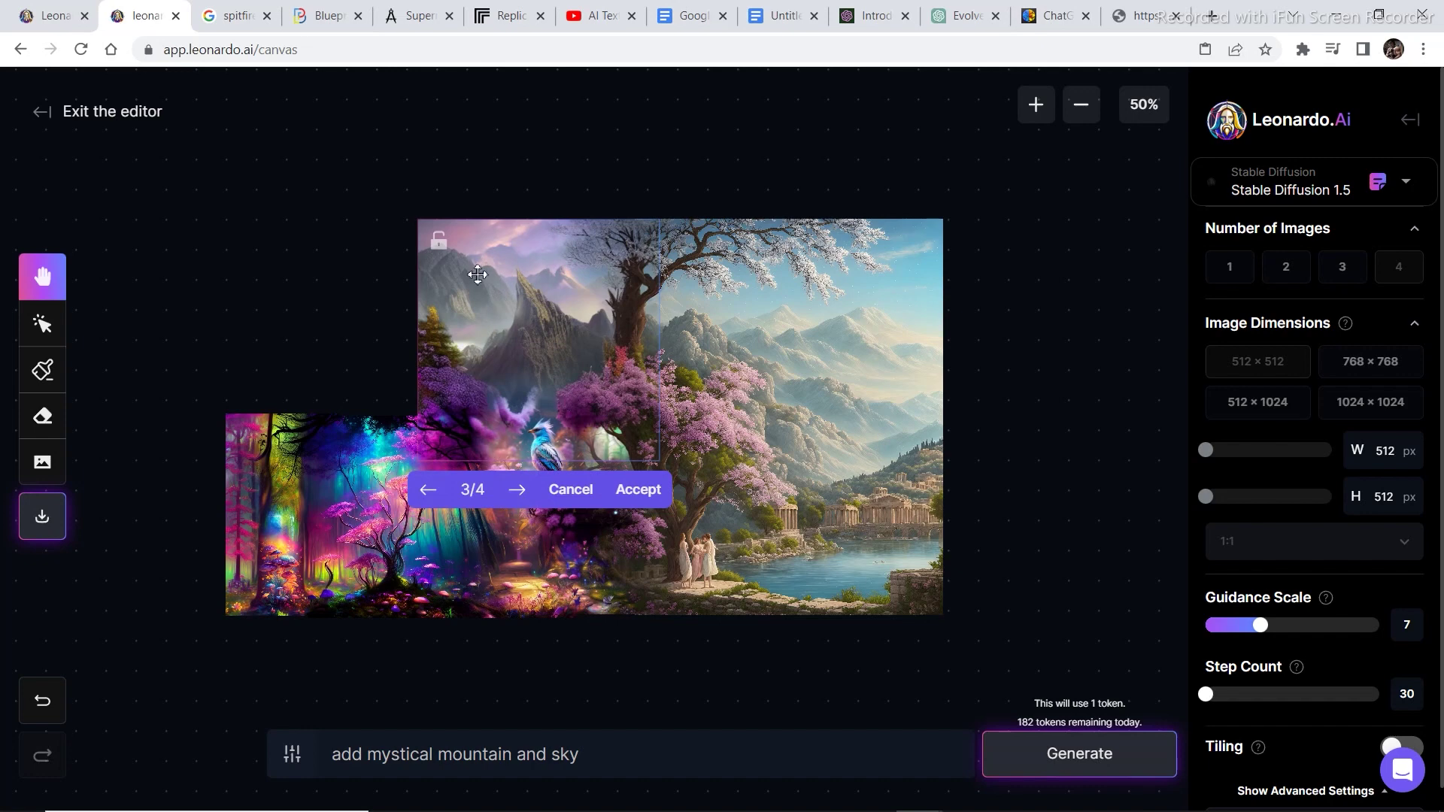
left_click(638, 491)
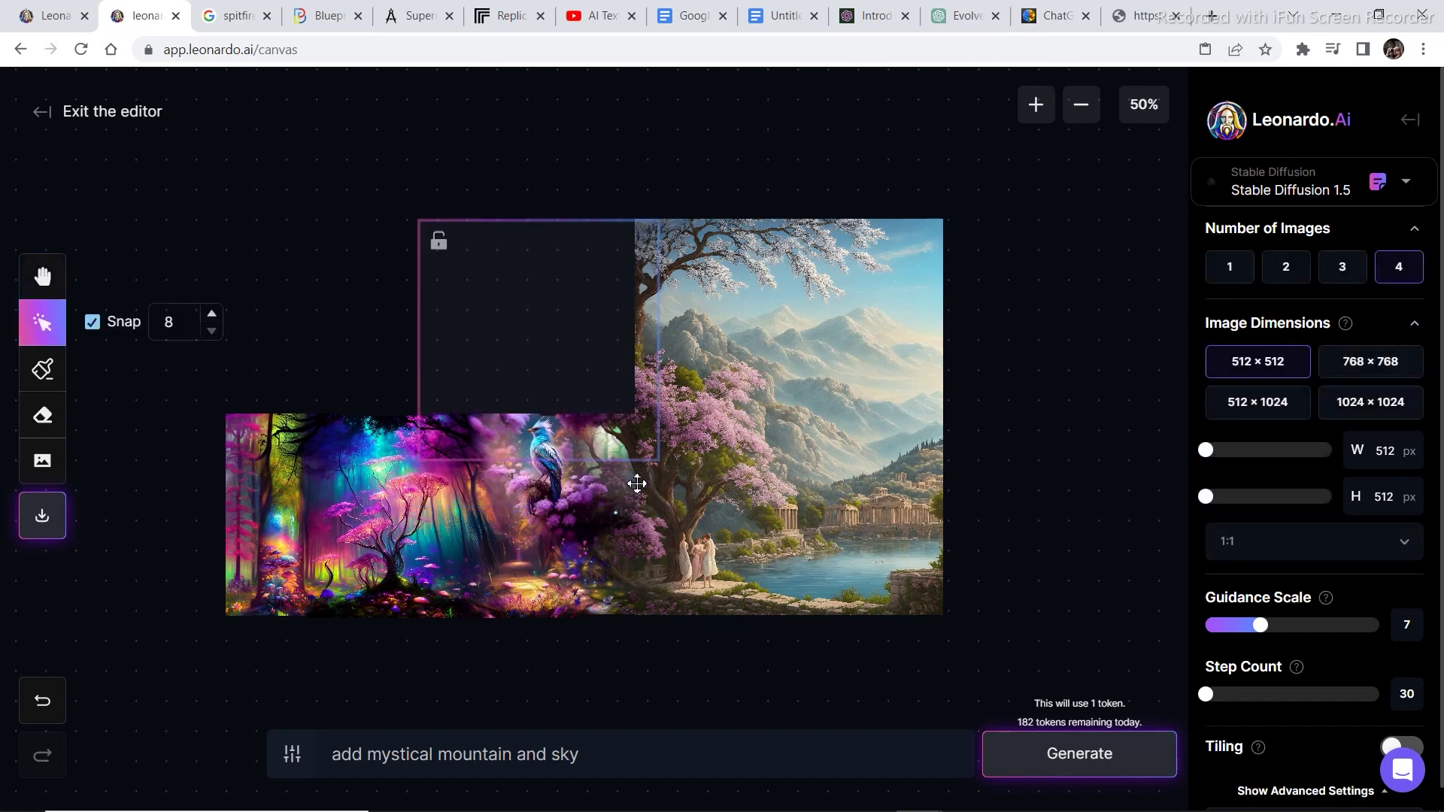
left_click_drag(597, 348, 407, 348)
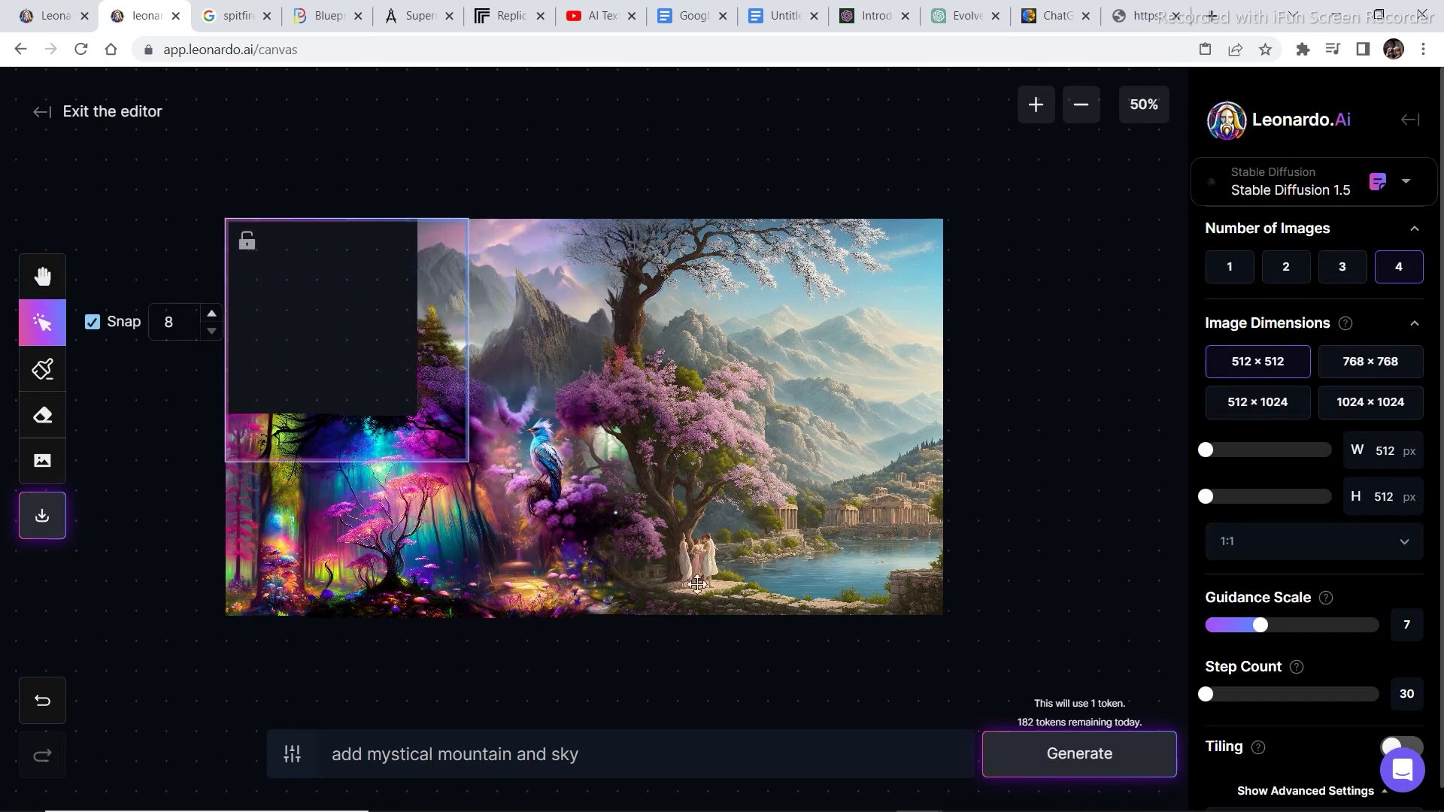
left_click(1086, 756)
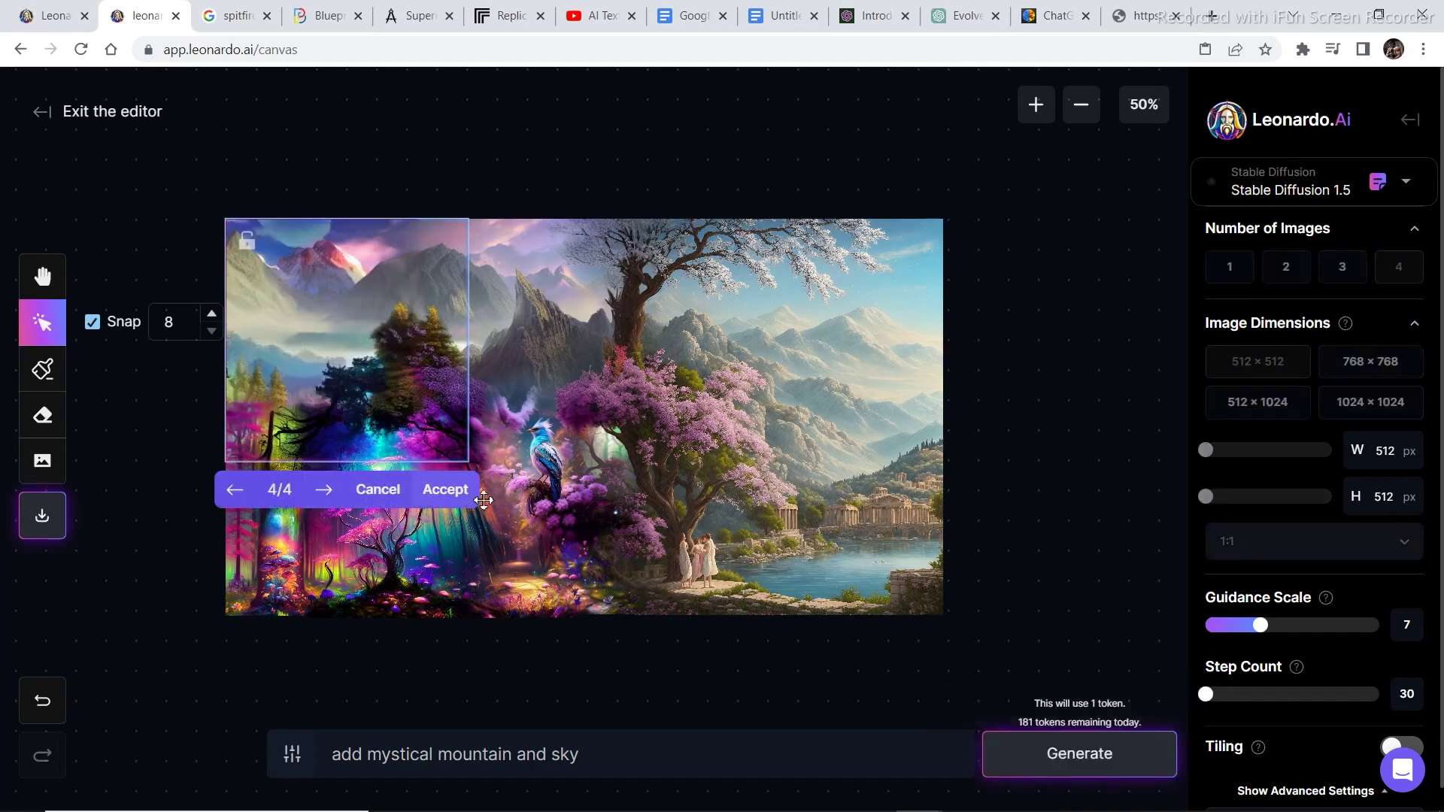
left_click(448, 502)
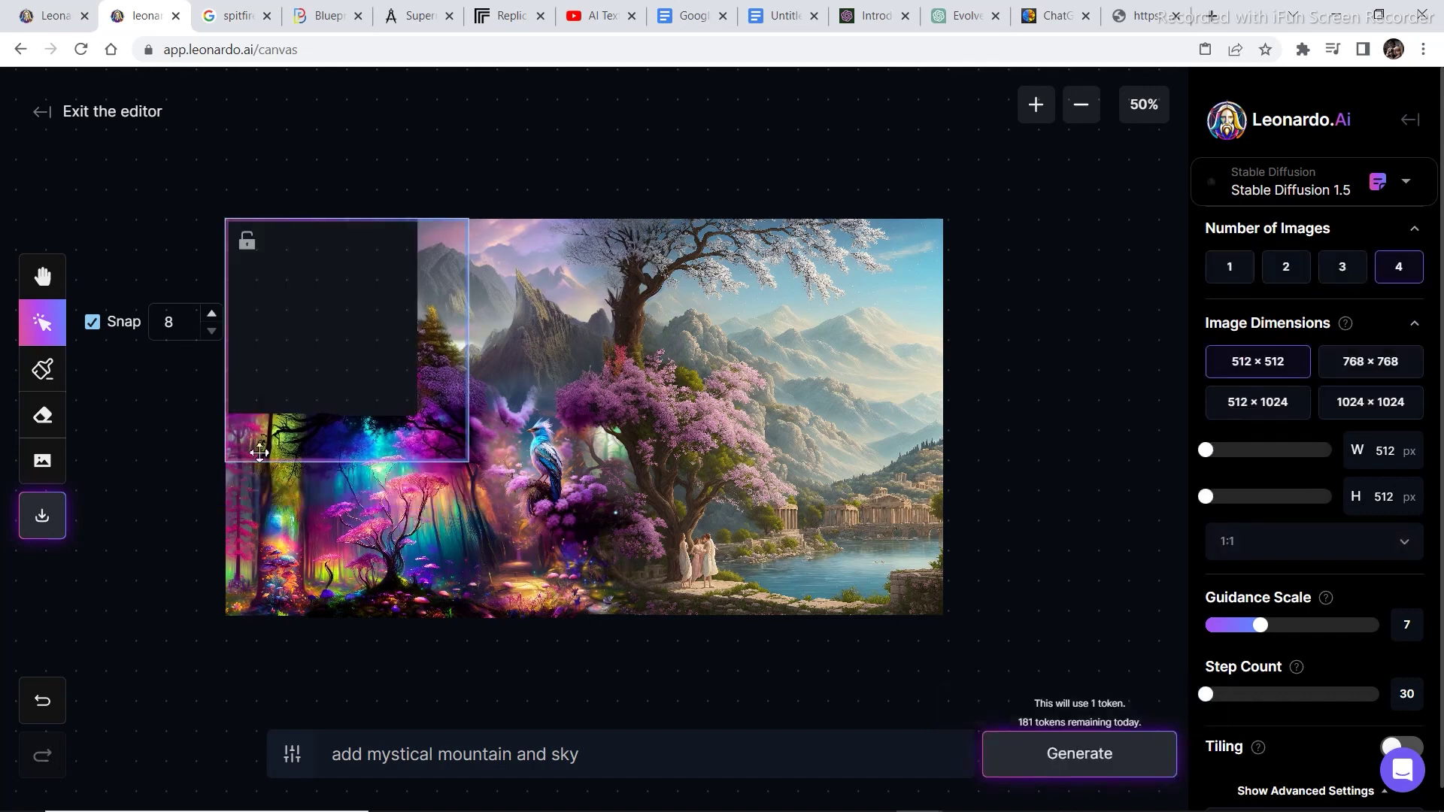
left_click_drag(377, 313, 1086, 145)
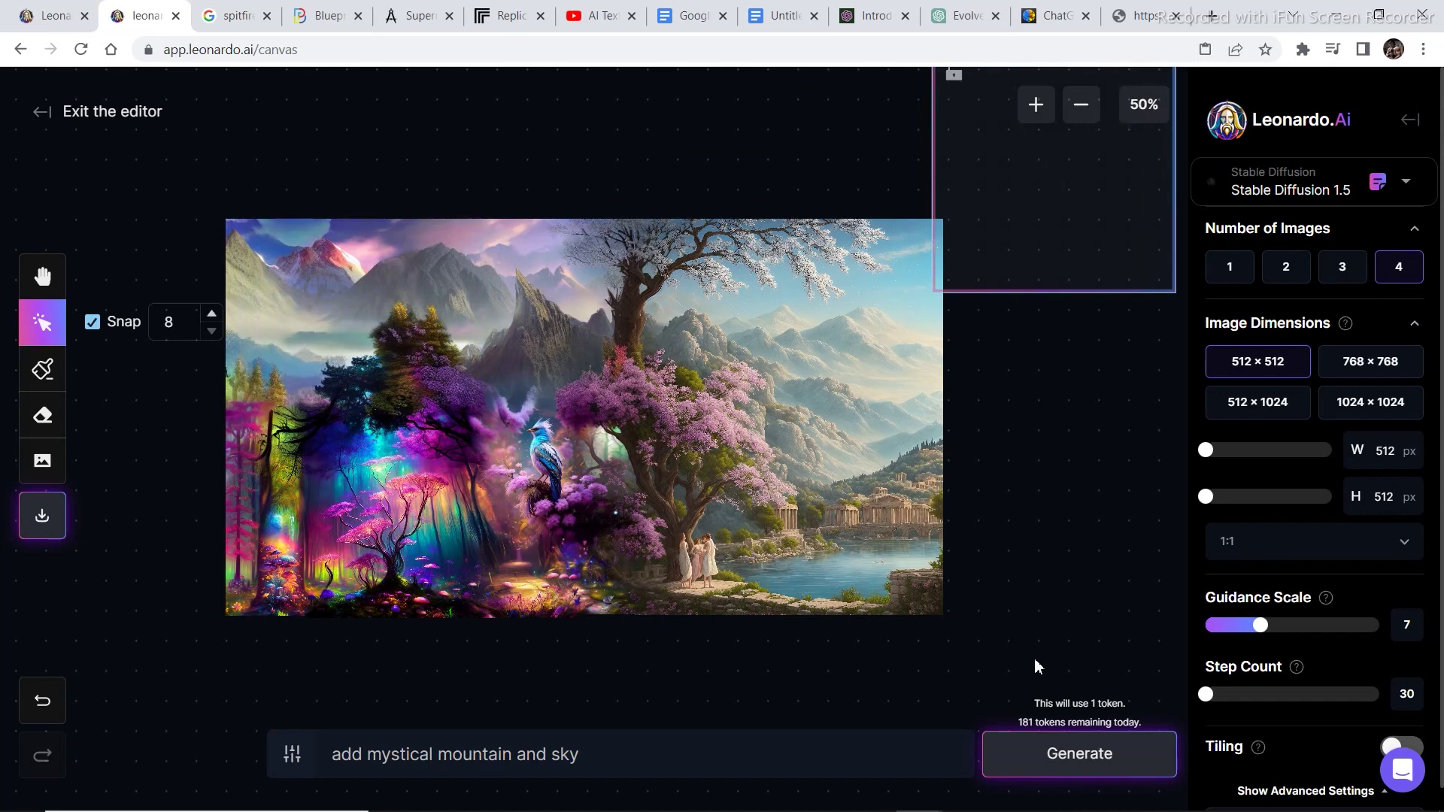
key("alt+Left")
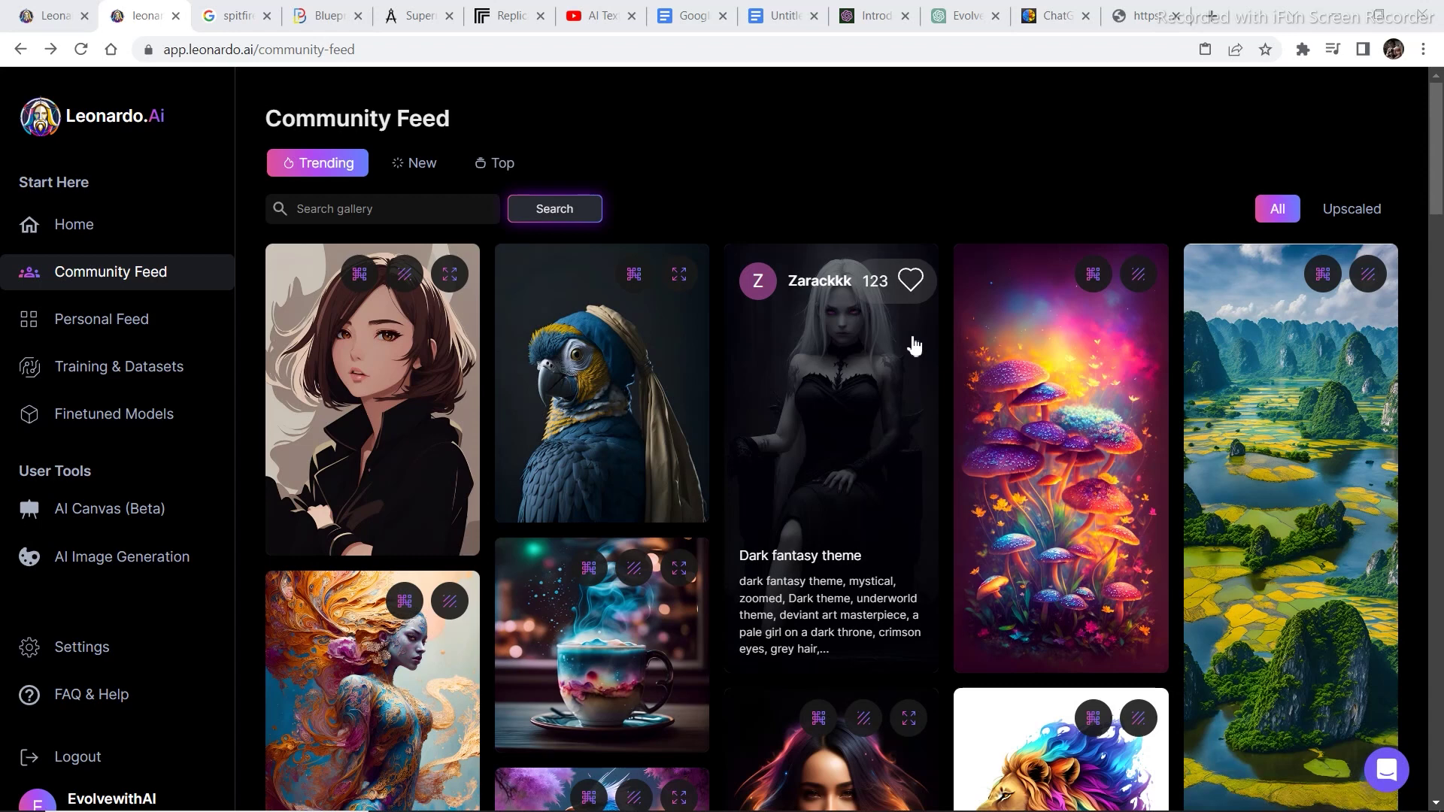